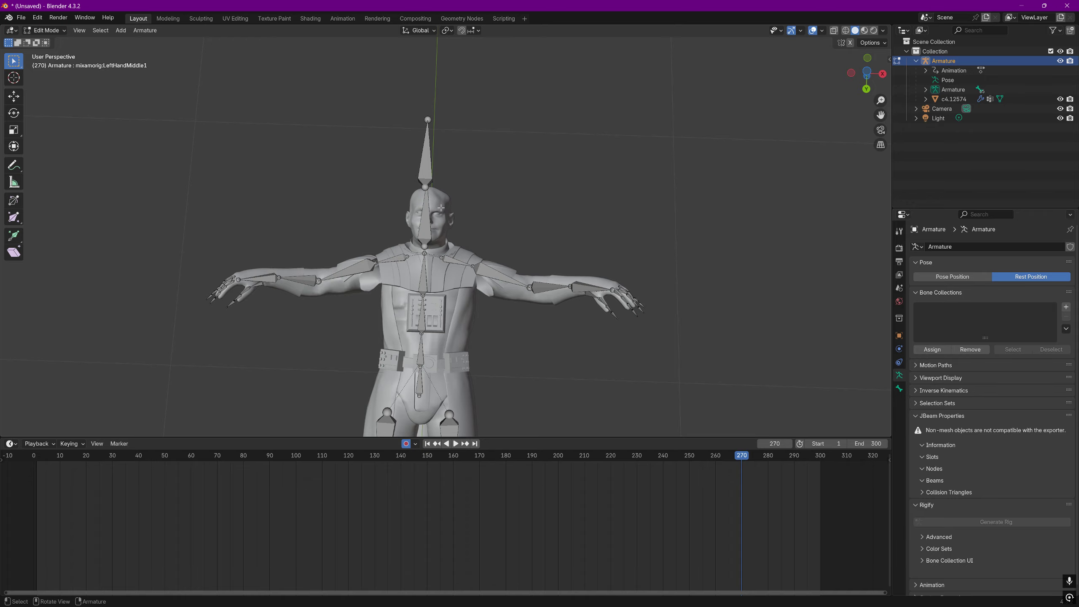
Switch from editing the armature to Edit Mode on the c4.12574 character mesh and turn on X-ray.
{"action": "key", "text": "Tab"}
{"action": "left_click", "coordinate": [441, 208]}
{"action": "key", "text": "Tab"}
{"action": "scroll", "coordinate": [463, 202], "scroll_direction": "up", "scroll_amount": 4}
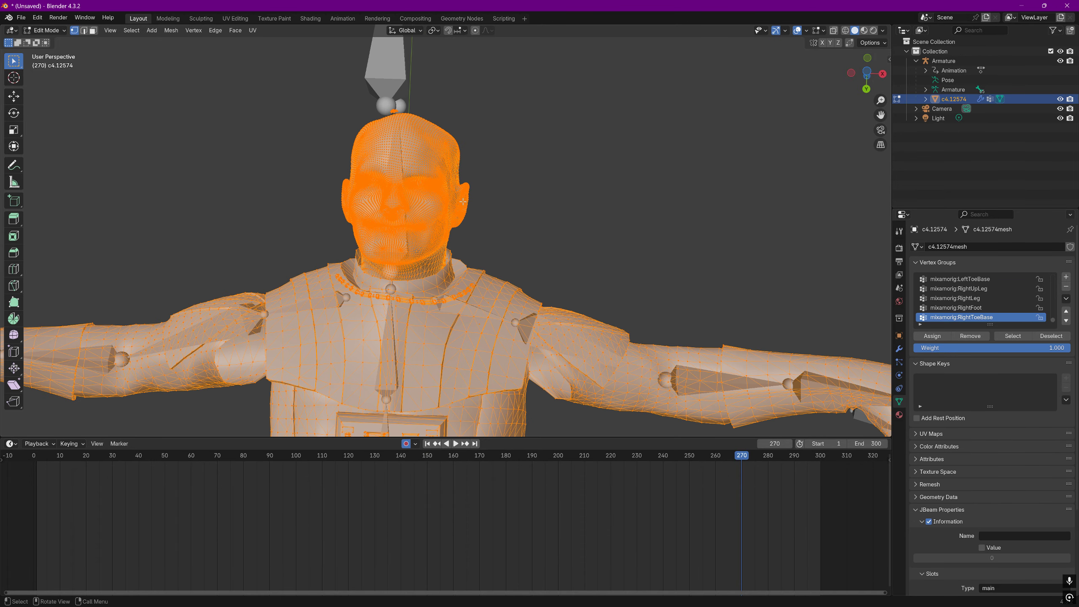
{"action": "scroll", "coordinate": [464, 202], "scroll_direction": "up", "scroll_amount": 5}
{"action": "scroll", "coordinate": [528, 191], "scroll_direction": "up", "scroll_amount": 2}
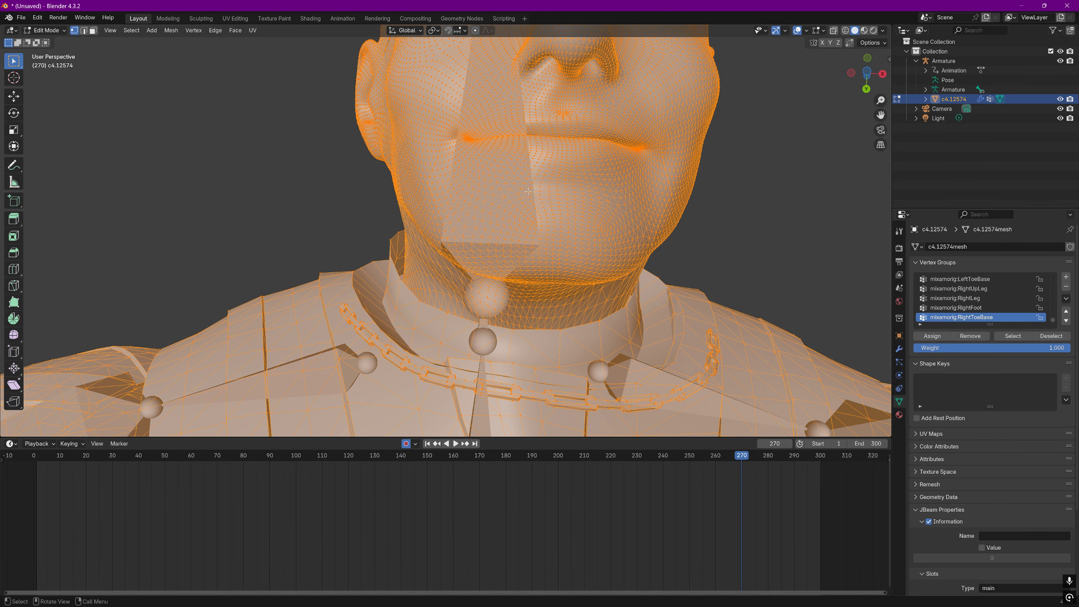
{"action": "scroll", "coordinate": [528, 191], "scroll_direction": "down", "scroll_amount": 5, "text": "shift"}
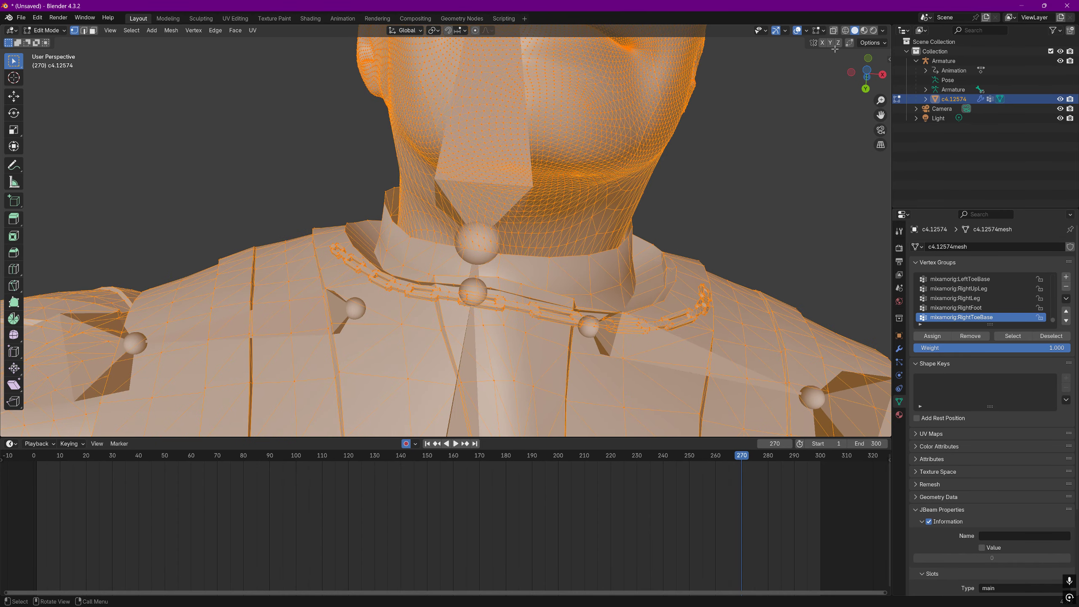
{"action": "left_click", "coordinate": [834, 30]}
{"action": "scroll", "coordinate": [812, 108], "scroll_direction": "down", "scroll_amount": 4}
{"action": "middle_click_drag", "start_coordinate": [812, 108], "coordinate": [779, 138]}
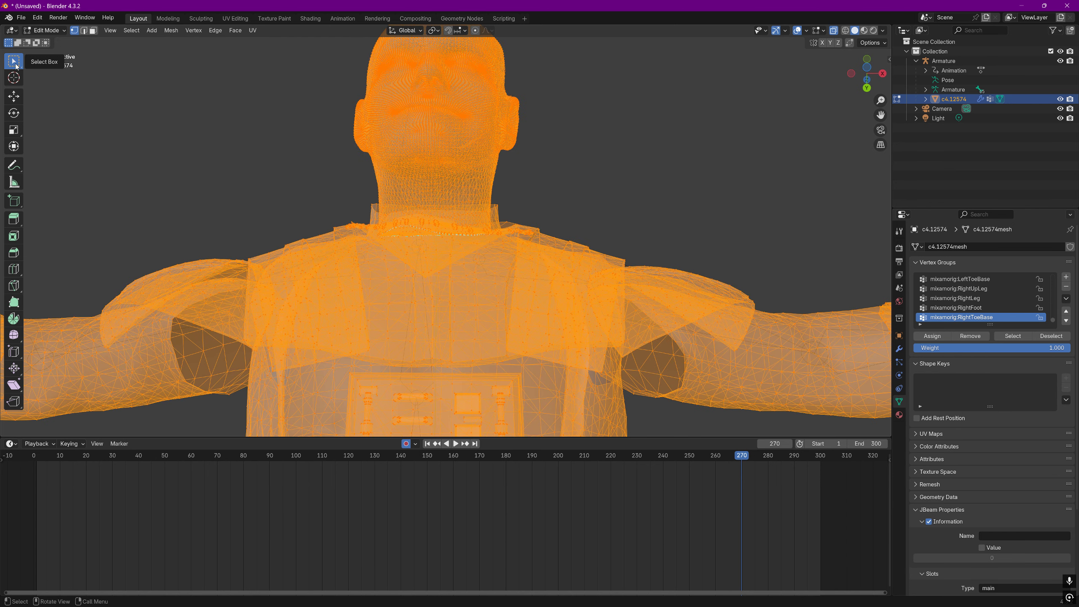
Box-select the character's head through the mesh, adding the missed area on the crown to the selection.
{"action": "left_click", "coordinate": [15, 62]}
{"action": "mouse_move", "coordinate": [357, 192]}
{"action": "left_mouse_down"}
{"action": "mouse_move", "coordinate": [361, 202]}
{"action": "mouse_move", "coordinate": [431, 210]}
{"action": "mouse_move", "coordinate": [600, 107]}
{"action": "mouse_move", "coordinate": [359, 60]}
{"action": "mouse_move", "coordinate": [298, 183]}
{"action": "left_mouse_up"}
{"action": "mouse_move", "coordinate": [298, 183]}
{"action": "middle_mouse_down"}
{"action": "mouse_move", "coordinate": [345, 152]}
{"action": "mouse_move", "coordinate": [346, 165]}
{"action": "mouse_move", "coordinate": [351, 133]}
{"action": "middle_mouse_up"}
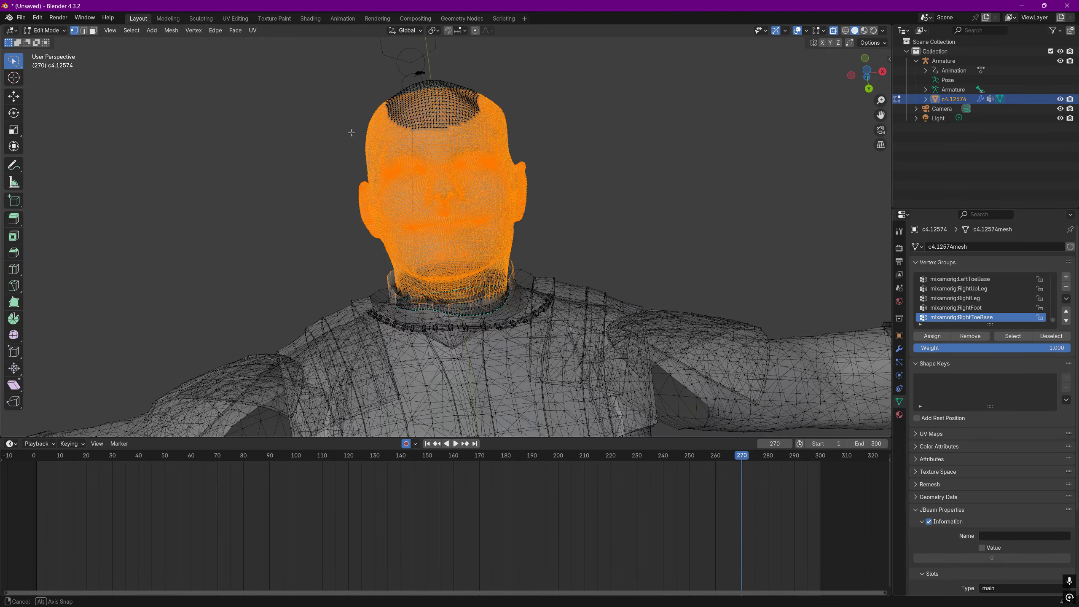
{"action": "mouse_move", "coordinate": [352, 133]}
{"action": "left_mouse_down", "text": "shift"}
{"action": "mouse_move", "coordinate": [397, 72]}
{"action": "mouse_move", "coordinate": [445, 138]}
{"action": "left_mouse_up", "text": "shift"}
{"action": "mouse_move", "coordinate": [444, 138]}
{"action": "middle_mouse_down"}
{"action": "mouse_move", "coordinate": [499, 169]}
{"action": "mouse_move", "coordinate": [455, 149]}
{"action": "mouse_move", "coordinate": [472, 167]}
{"action": "mouse_move", "coordinate": [433, 189]}
{"action": "middle_mouse_up"}
{"action": "scroll", "coordinate": [459, 157], "scroll_direction": "up", "scroll_amount": 4}
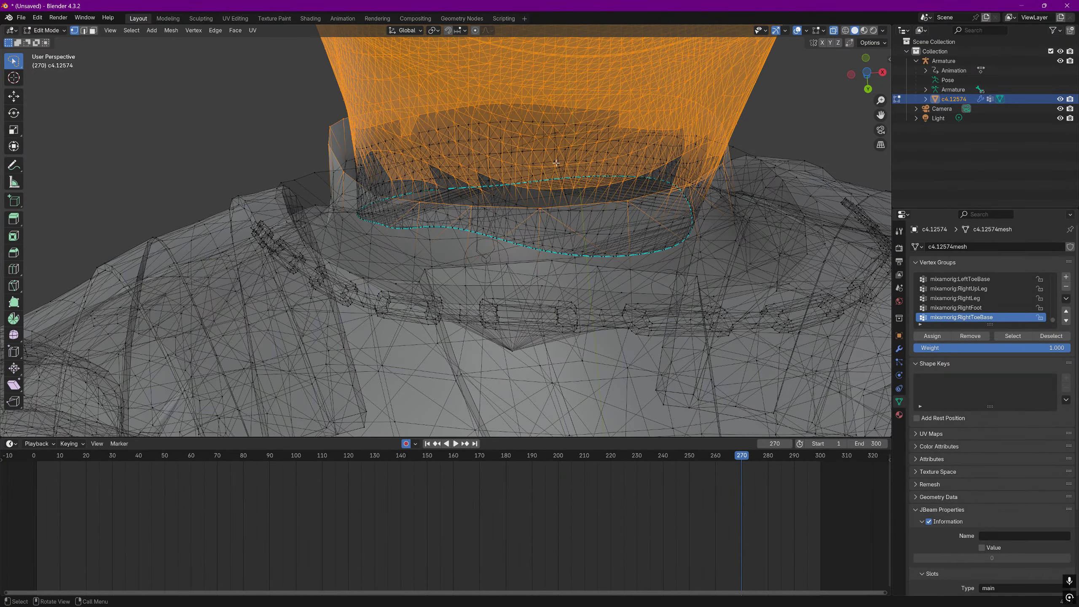
Turn off X-ray, switch to face selection and circle-select the remaining neck faces to complete the head selection.
{"action": "left_click", "coordinate": [832, 34]}
{"action": "middle_click_drag", "start_coordinate": [745, 76], "coordinate": [727, 92]}
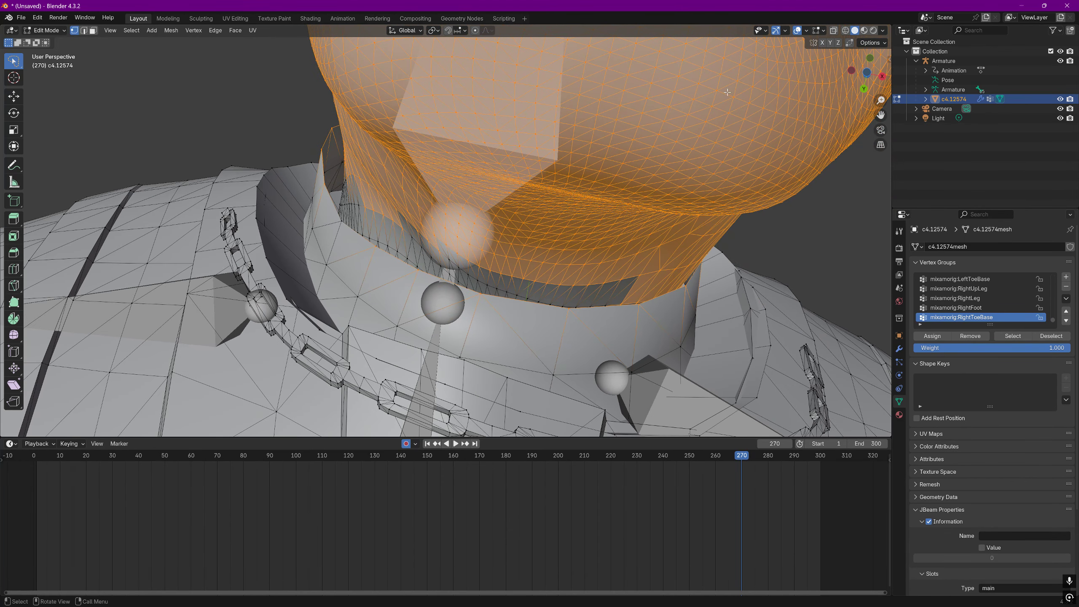
{"action": "left_click_drag", "start_coordinate": [14, 62], "coordinate": [47, 103]}
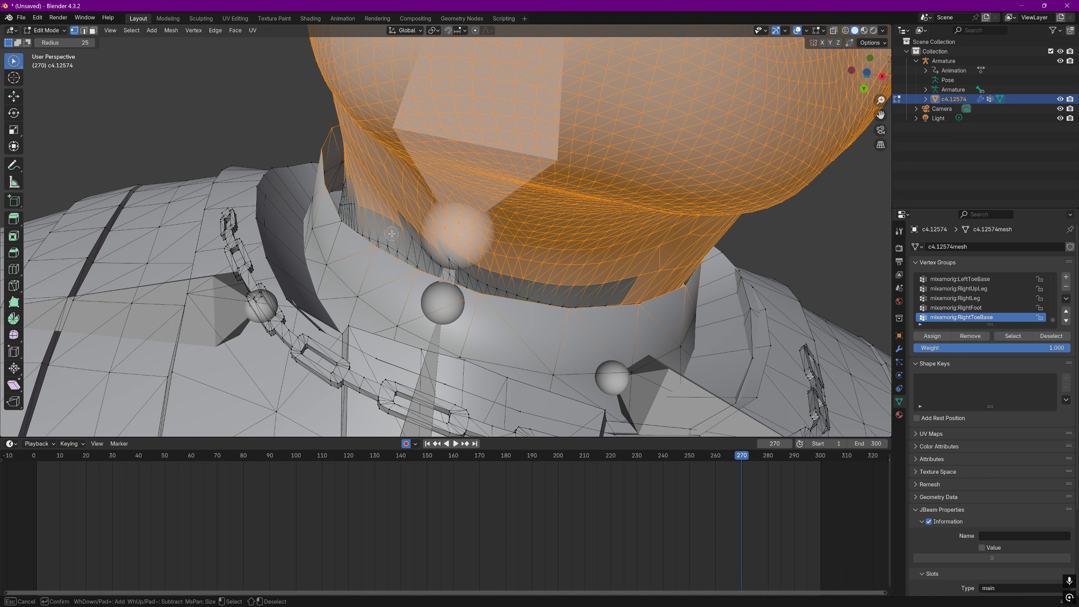
{"action": "left_click", "coordinate": [94, 31]}
{"action": "mouse_move", "coordinate": [361, 231]}
{"action": "left_mouse_down"}
{"action": "mouse_move", "coordinate": [599, 296]}
{"action": "mouse_move", "coordinate": [451, 276]}
{"action": "mouse_move", "coordinate": [353, 193]}
{"action": "mouse_move", "coordinate": [374, 230]}
{"action": "mouse_move", "coordinate": [380, 293]}
{"action": "left_mouse_up"}
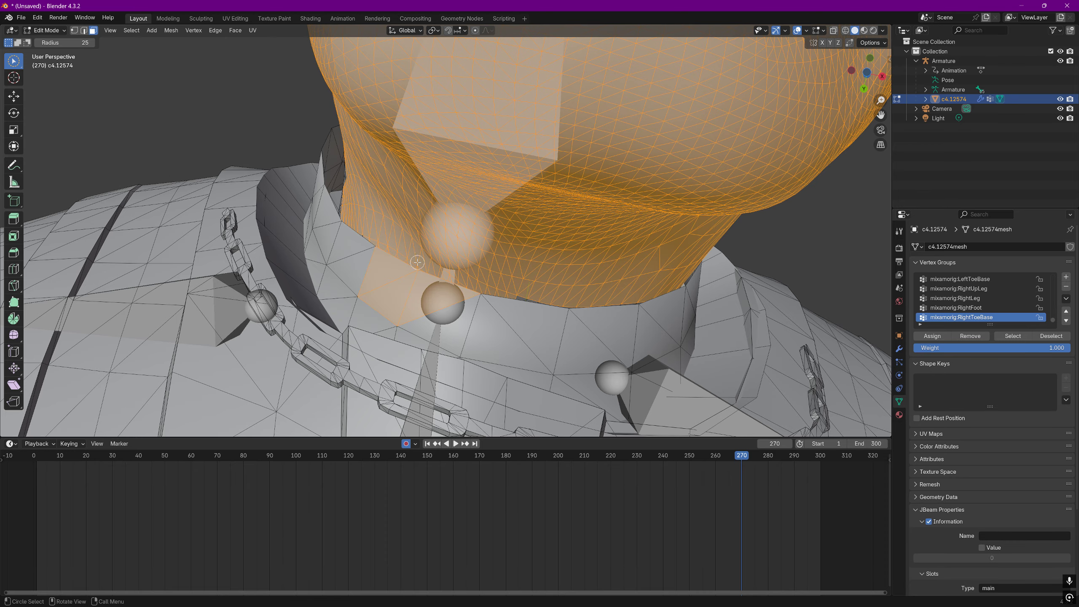
{"action": "key", "text": "Escape"}
{"action": "middle_click_drag", "start_coordinate": [379, 280], "coordinate": [535, 221]}
{"action": "middle_click_drag", "start_coordinate": [468, 255], "coordinate": [435, 239]}
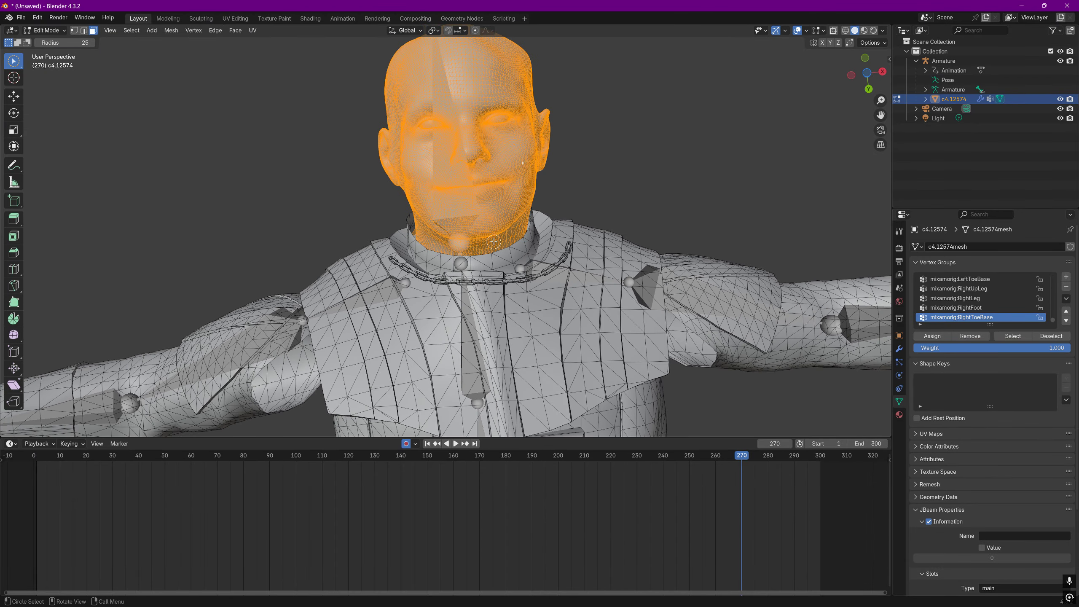
{"action": "middle_click_drag", "start_coordinate": [494, 239], "coordinate": [500, 238]}
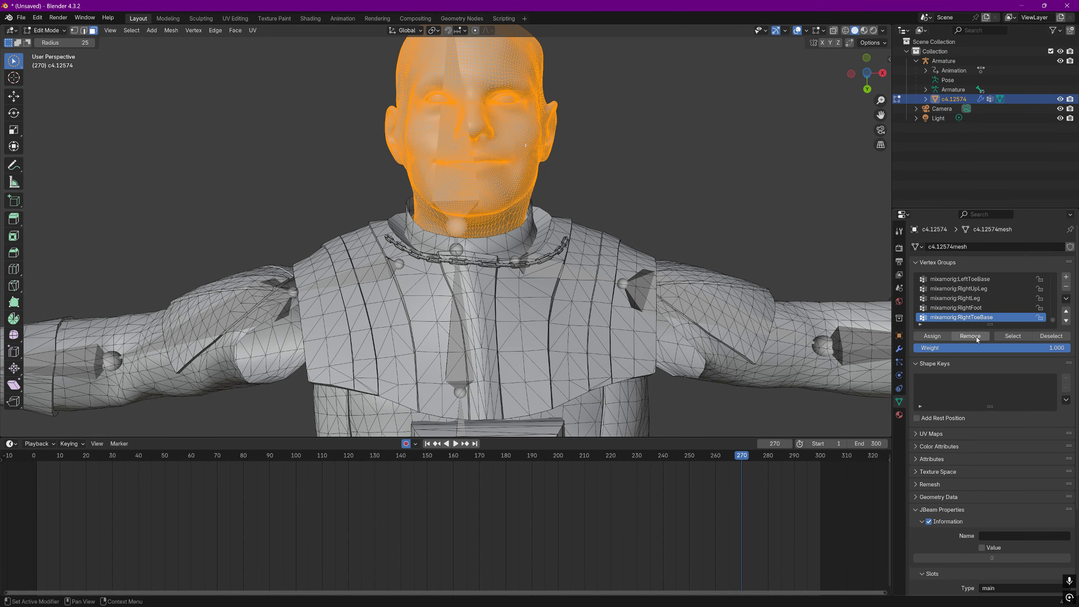
Create a new material on the character mesh and name it dhead1.
{"action": "left_click", "coordinate": [899, 415]}
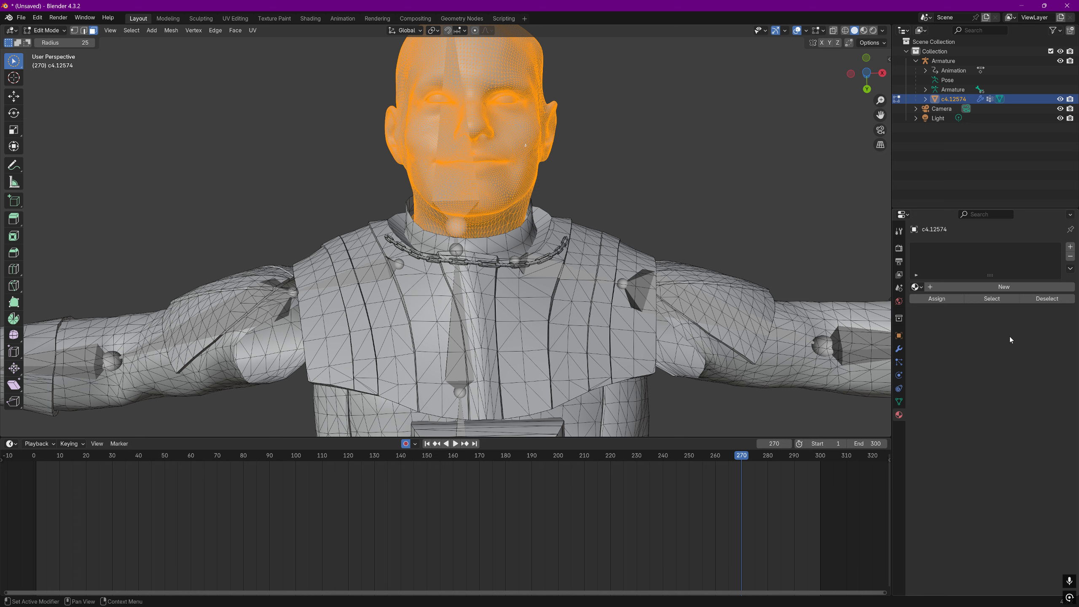
{"action": "left_click", "coordinate": [1036, 286]}
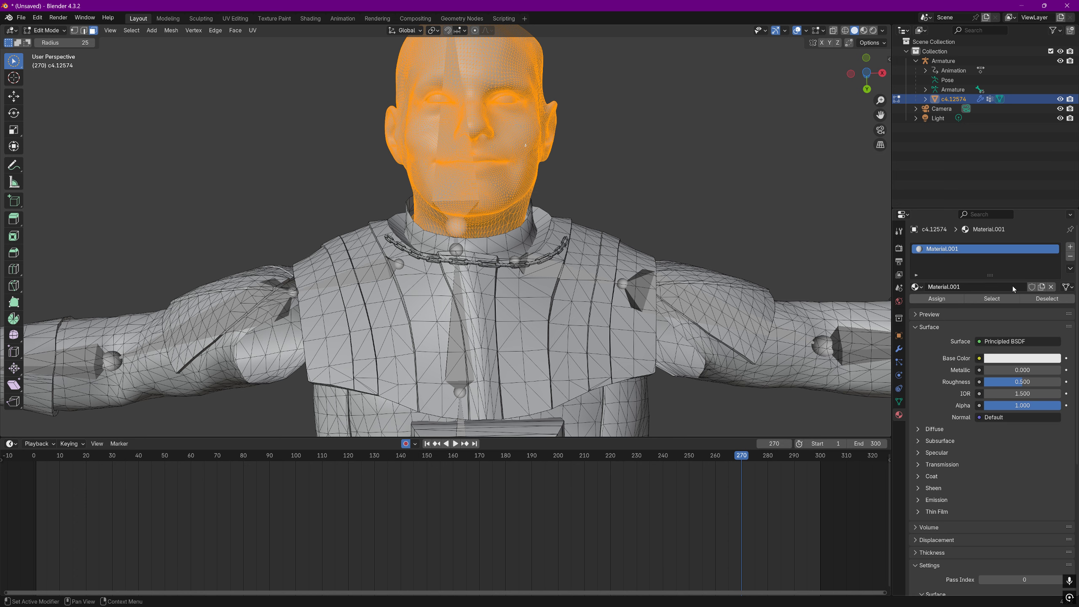
{"action": "left_click", "coordinate": [966, 288]}
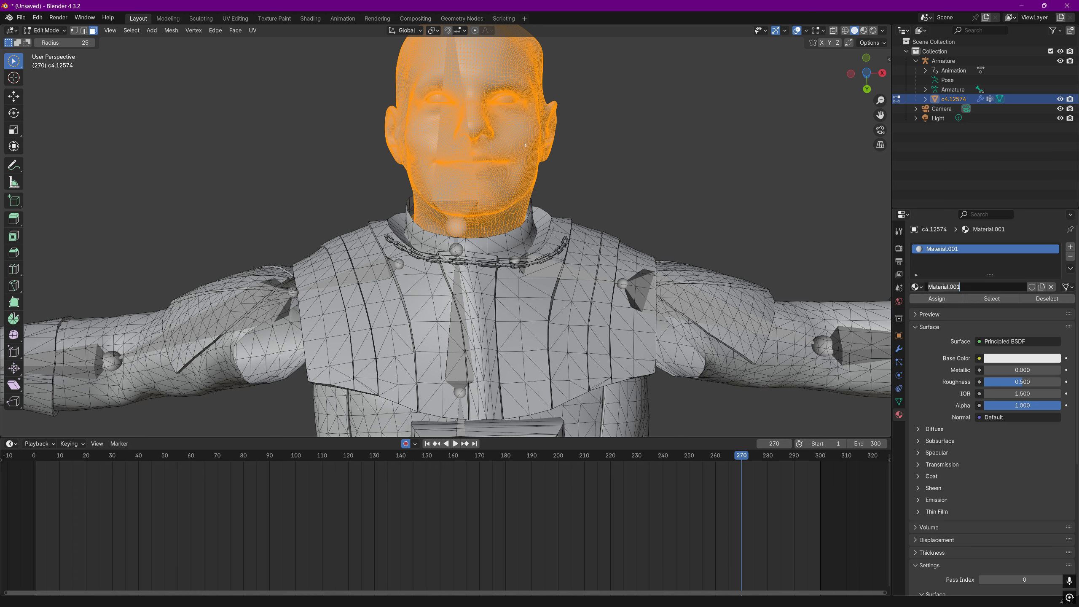
{"action": "type", "text": "dhead1"}
{"action": "key", "text": "Return"}
Select the whole mesh, then deselect the head faces with X-ray on, using a circle select radius of 149.
{"action": "scroll", "coordinate": [695, 170], "scroll_direction": "down", "scroll_amount": 2}
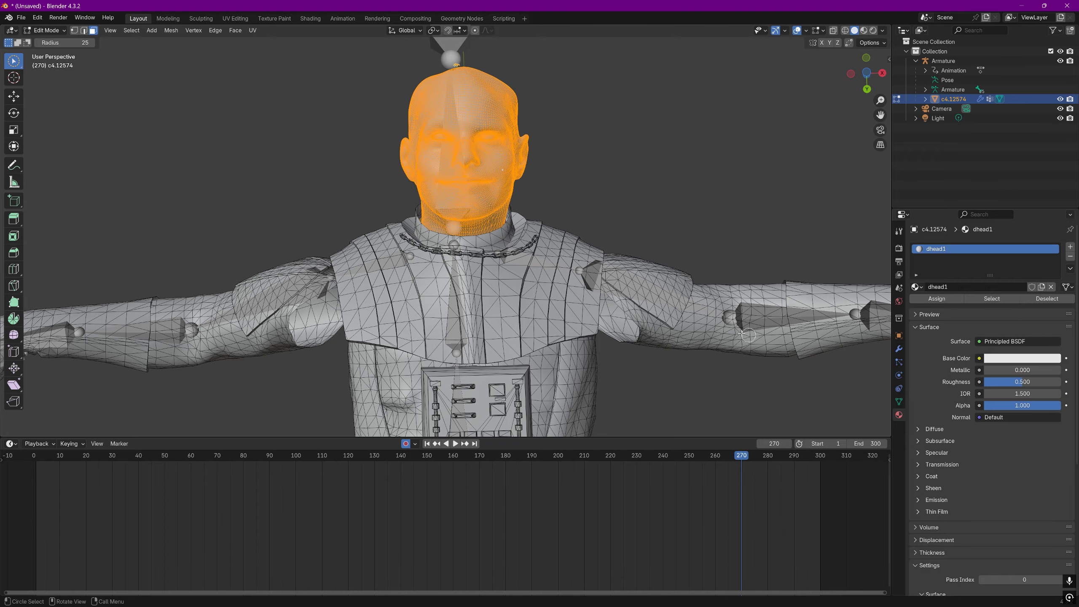
{"action": "middle_click_drag", "start_coordinate": [528, 199], "coordinate": [544, 186]}
{"action": "scroll", "coordinate": [545, 187], "scroll_direction": "down", "scroll_amount": 10}
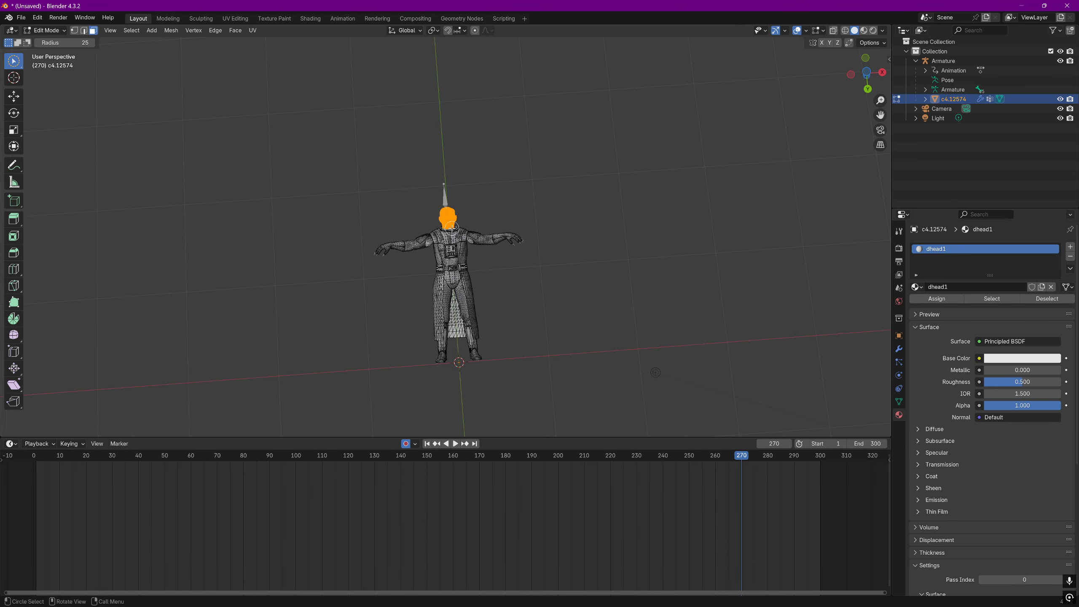
{"action": "key", "text": "a"}
{"action": "scroll", "coordinate": [451, 228], "scroll_direction": "up", "scroll_amount": 8}
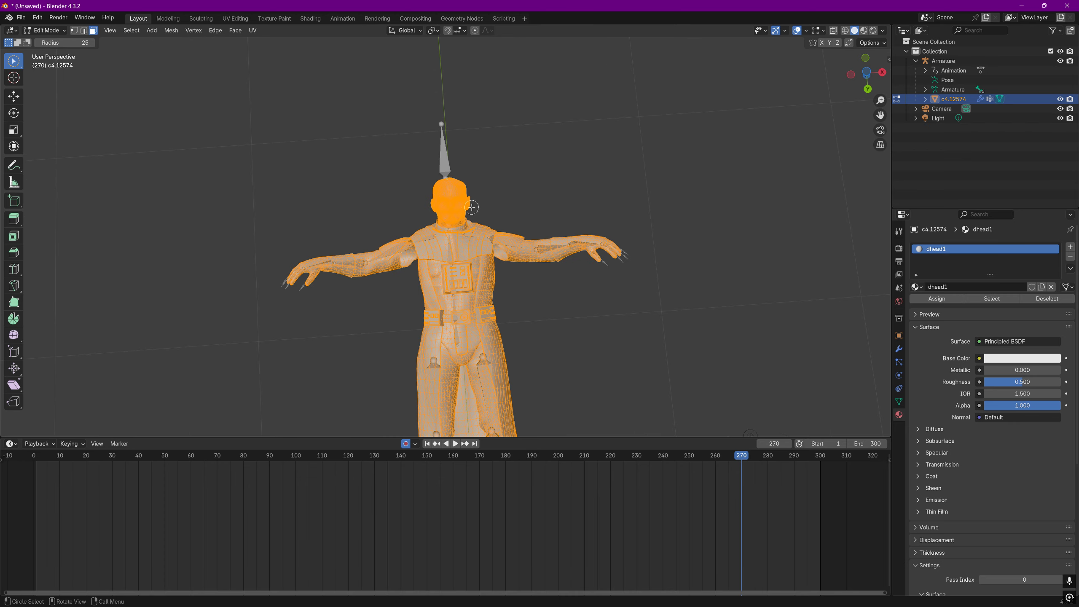
{"action": "middle_click_drag", "start_coordinate": [473, 197], "coordinate": [409, 232]}
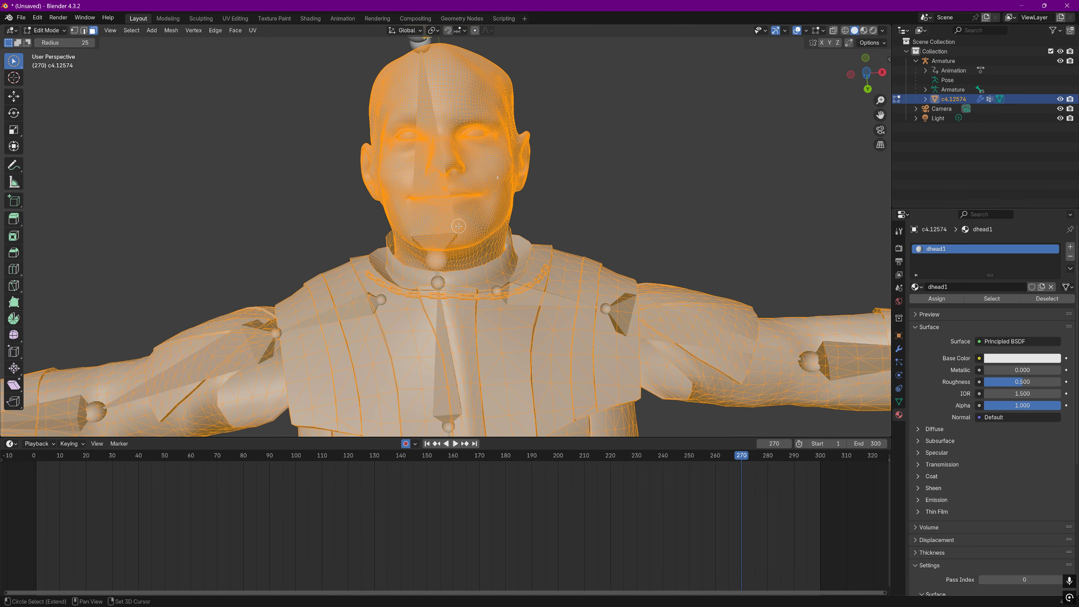
{"action": "left_click_drag", "start_coordinate": [64, 43], "coordinate": [98, 43]}
{"action": "mouse_move", "coordinate": [429, 98]}
{"action": "left_mouse_down", "text": "ctrl"}
{"action": "mouse_move", "coordinate": [463, 69]}
{"action": "mouse_move", "coordinate": [489, 123]}
{"action": "mouse_move", "coordinate": [749, 63]}
{"action": "left_mouse_up", "text": "ctrl"}
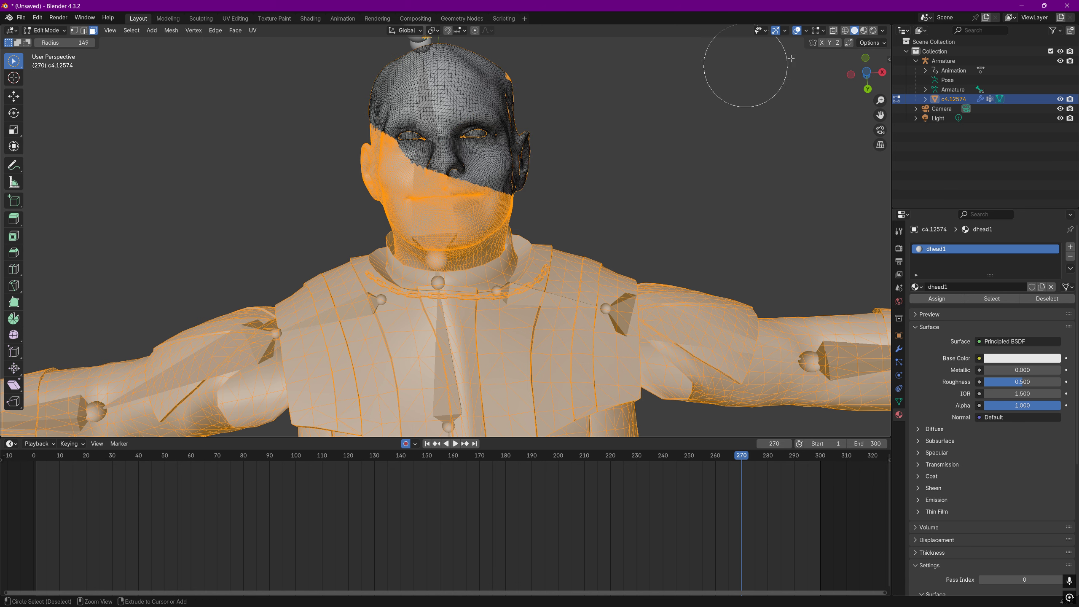
{"action": "left_click", "coordinate": [833, 30]}
{"action": "mouse_move", "coordinate": [483, 82]}
{"action": "left_mouse_down", "text": "ctrl"}
{"action": "mouse_move", "coordinate": [442, 111]}
{"action": "mouse_move", "coordinate": [438, 158]}
{"action": "mouse_move", "coordinate": [413, 179]}
{"action": "mouse_move", "coordinate": [498, 179]}
{"action": "mouse_move", "coordinate": [414, 194]}
{"action": "mouse_move", "coordinate": [457, 219]}
{"action": "left_mouse_up", "text": "ctrl"}
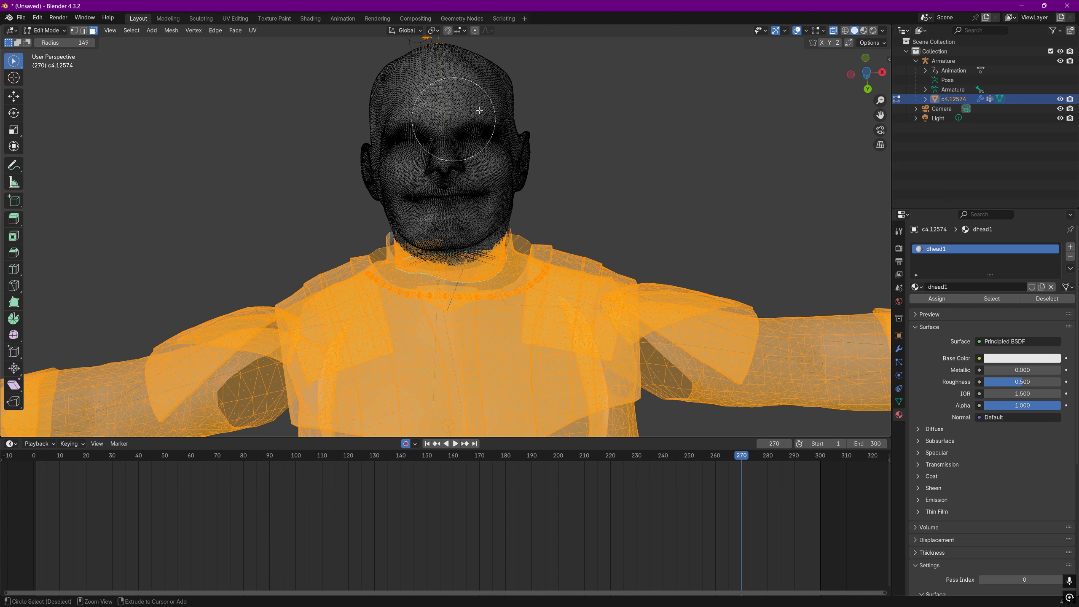
Add a second material slot with a new material named dbody1.
{"action": "scroll", "coordinate": [692, 121], "scroll_direction": "down", "scroll_amount": 3}
{"action": "mouse_move", "coordinate": [692, 122]}
{"action": "middle_mouse_down"}
{"action": "mouse_move", "coordinate": [672, 116]}
{"action": "mouse_move", "coordinate": [709, 116]}
{"action": "mouse_move", "coordinate": [699, 116]}
{"action": "middle_mouse_up"}
{"action": "scroll", "coordinate": [699, 116], "scroll_direction": "down", "scroll_amount": 6}
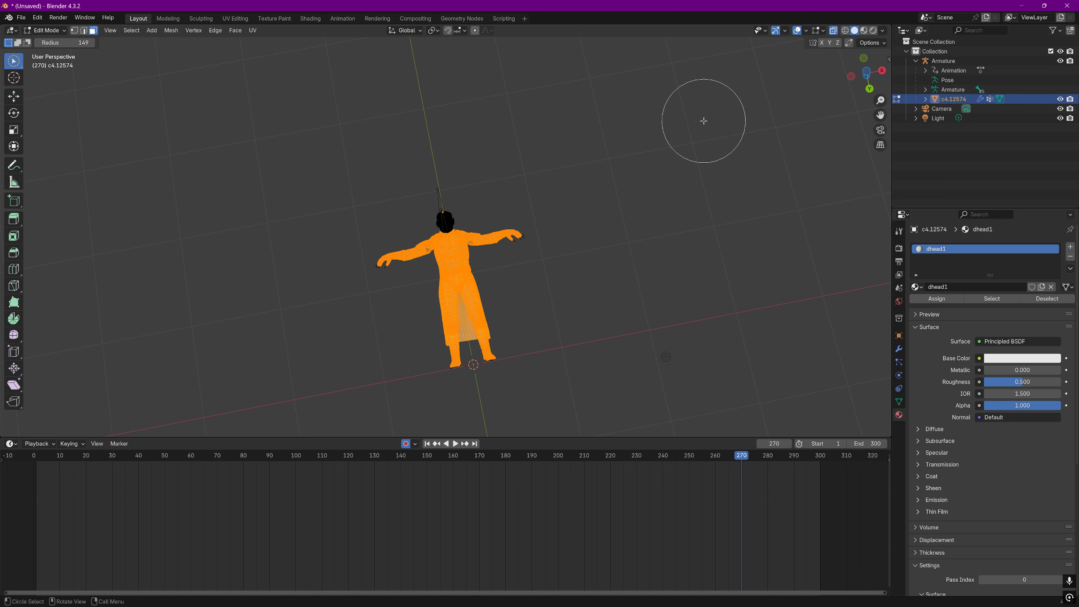
{"action": "left_click", "coordinate": [1070, 248]}
{"action": "left_click", "coordinate": [975, 305]}
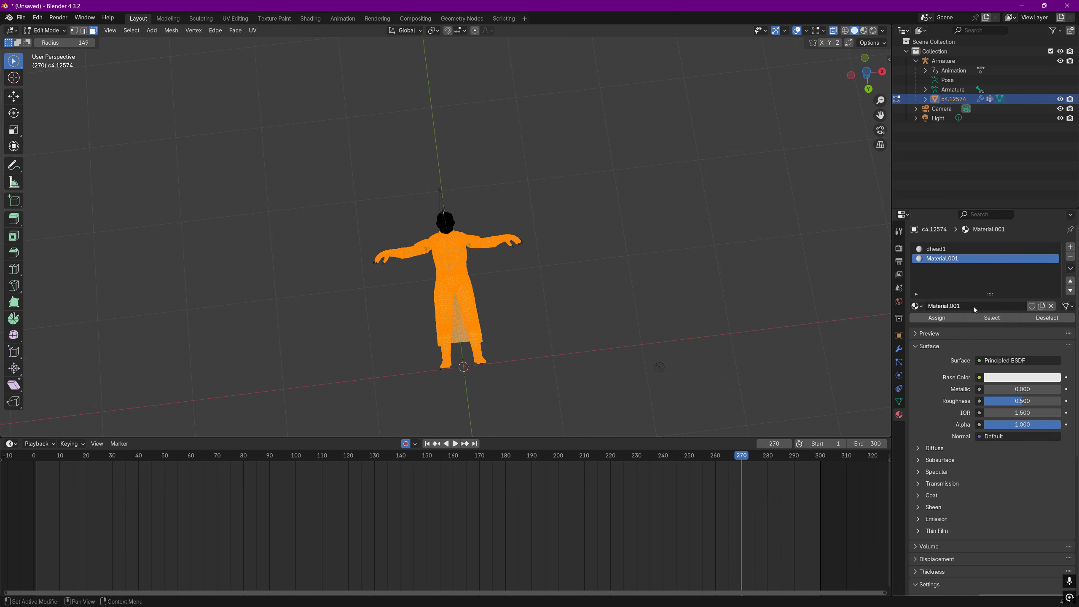
{"action": "left_click", "coordinate": [973, 306]}
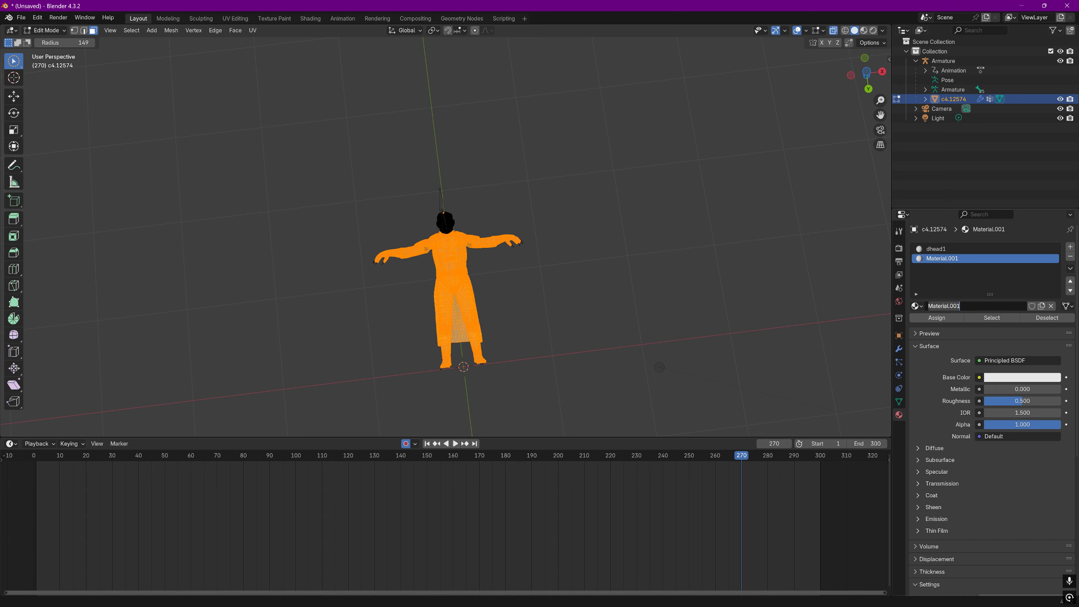
{"action": "type", "text": "dbody1"}
{"action": "key", "text": "Return"}
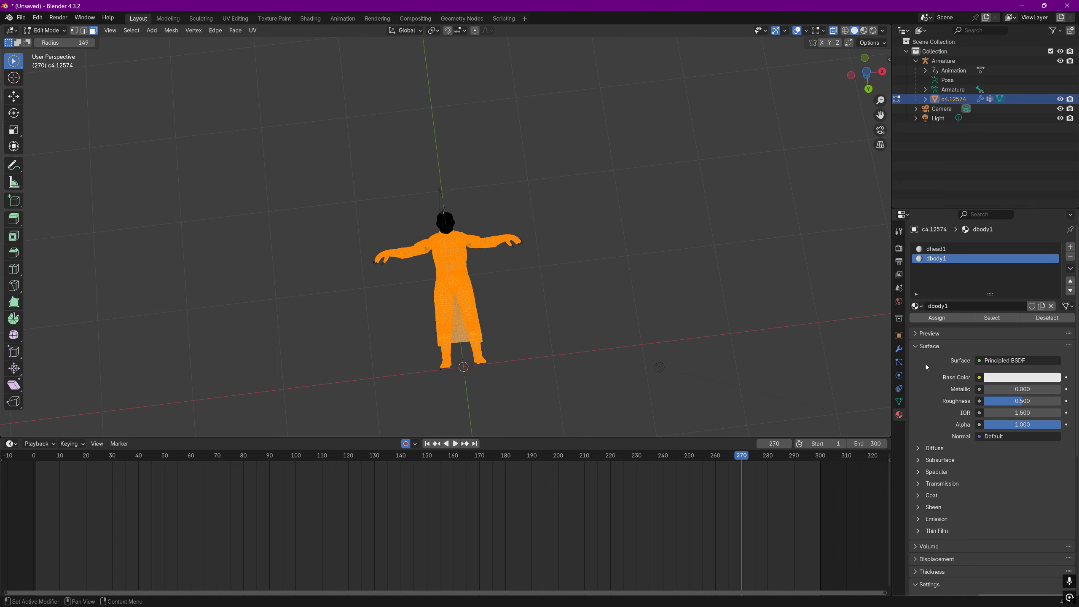
Set dbody1's base color to an image texture using dv.png from the recent folder 8.
{"action": "left_click", "coordinate": [979, 378]}
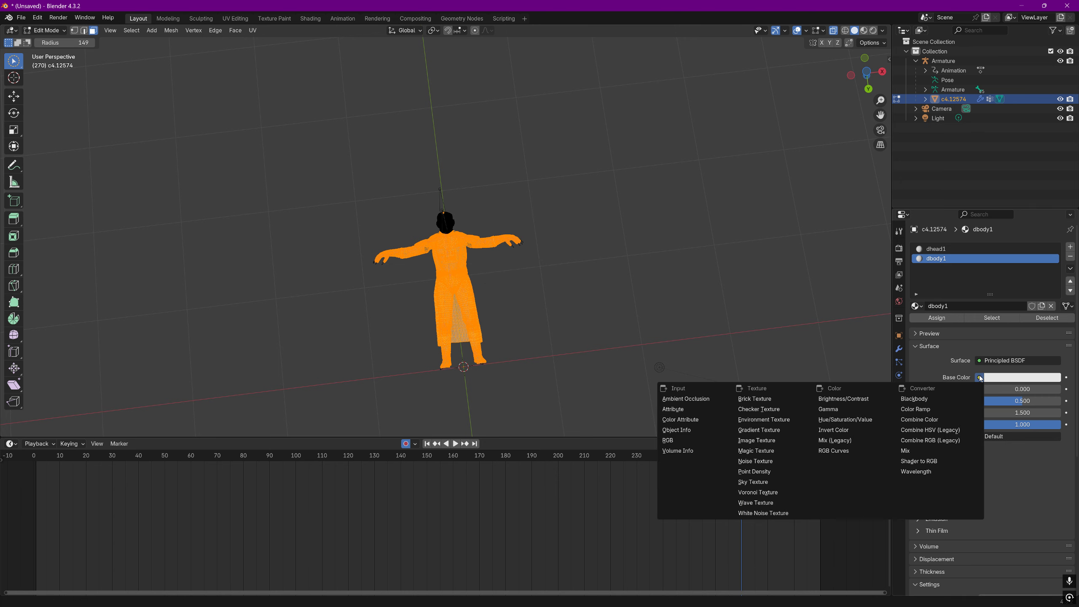
{"action": "left_click", "coordinate": [777, 440]}
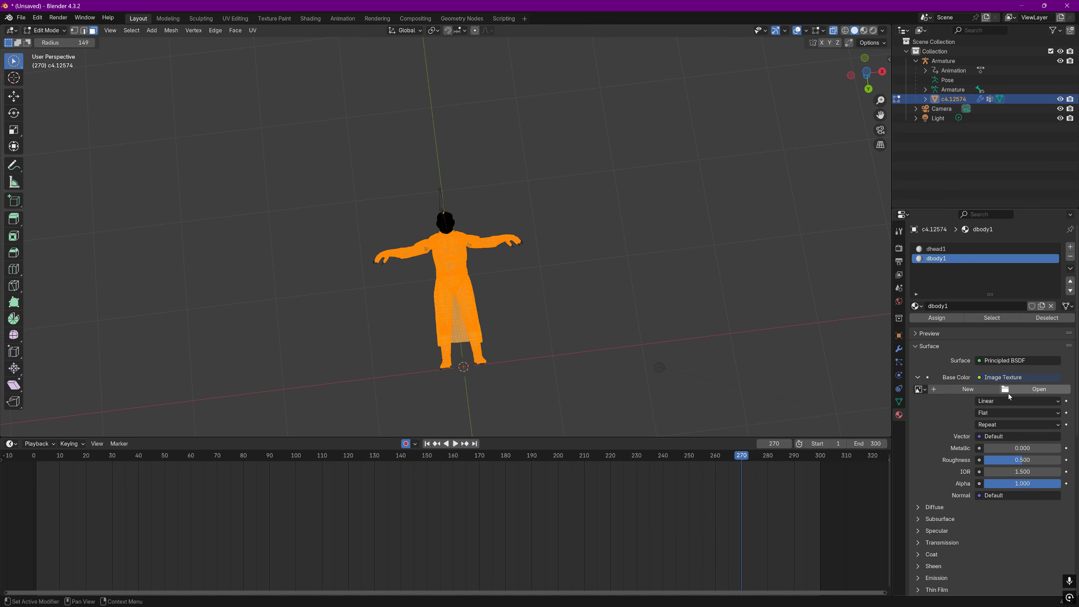
{"action": "left_click", "coordinate": [1034, 390]}
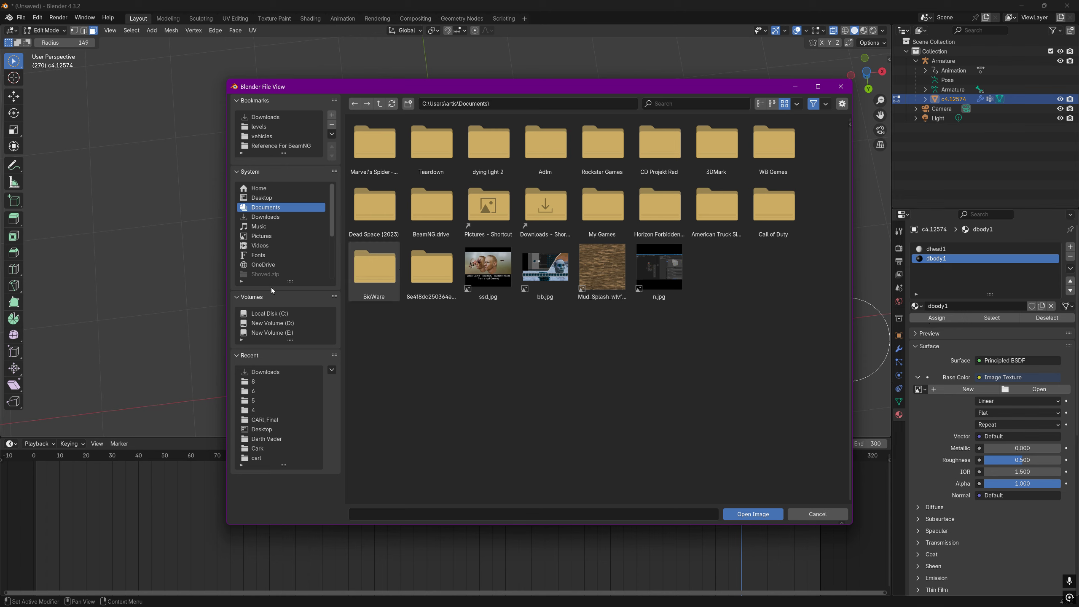
{"action": "left_click", "coordinate": [260, 381]}
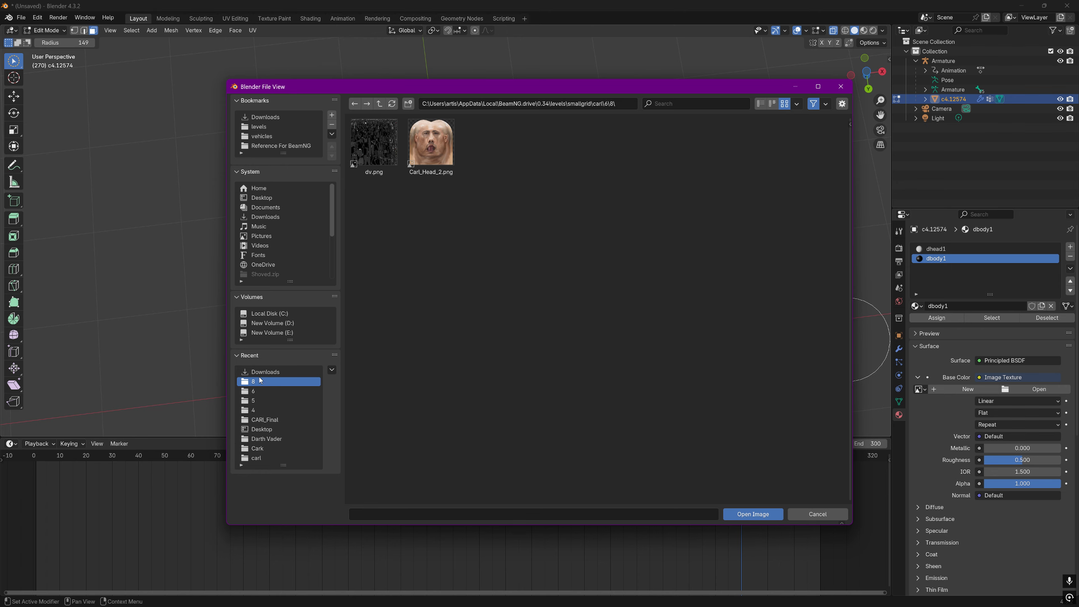
{"action": "left_click", "coordinate": [375, 164]}
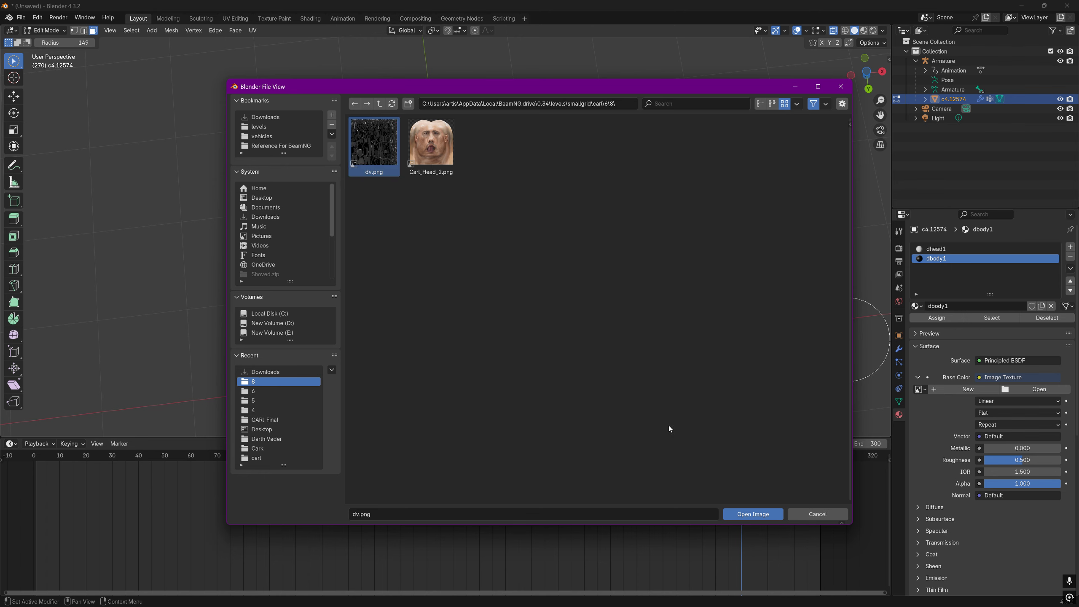
{"action": "left_click", "coordinate": [729, 512]}
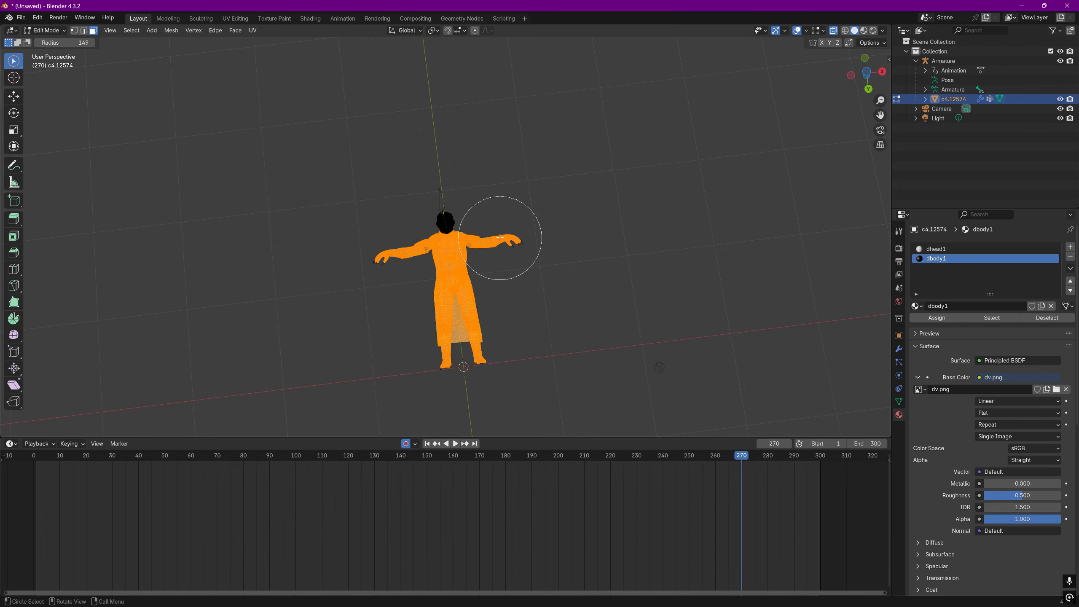
Assign dbody1 to the selected body faces and switch the viewport to Material Preview.
{"action": "scroll", "coordinate": [492, 223], "scroll_direction": "up", "scroll_amount": 8}
{"action": "scroll", "coordinate": [493, 223], "scroll_direction": "up", "scroll_amount": 2}
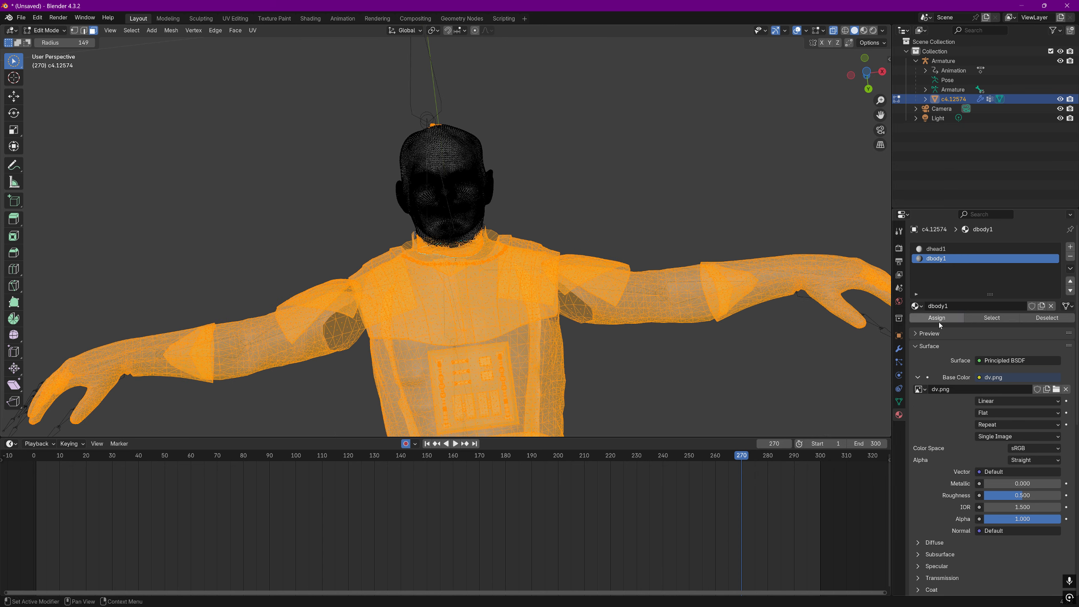
{"action": "left_click", "coordinate": [863, 31]}
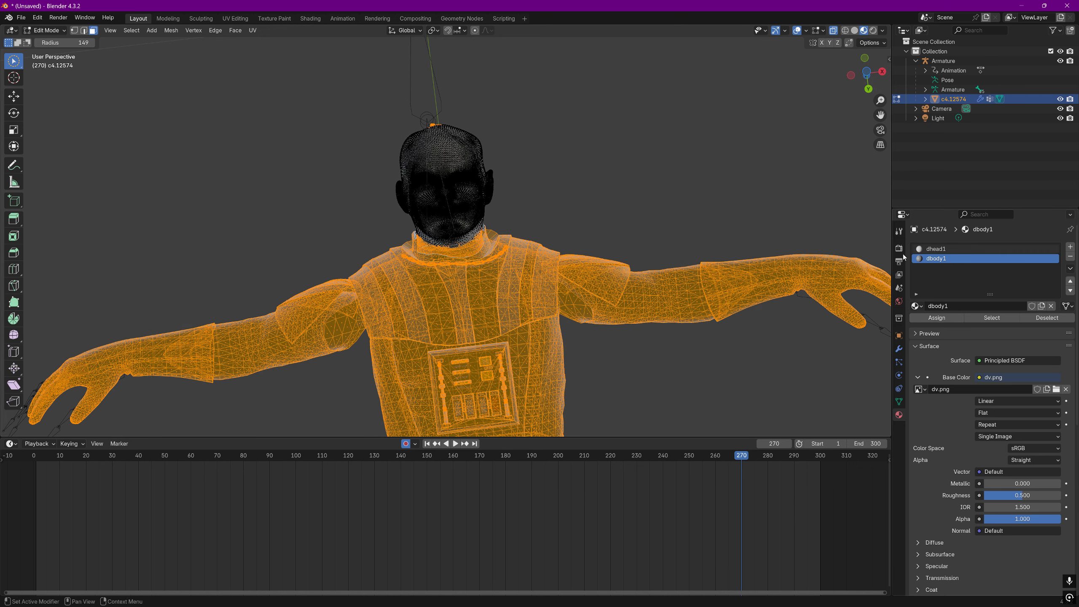
Make the dhead1 material slot active and circle-select only the head faces.
{"action": "left_click", "coordinate": [931, 248]}
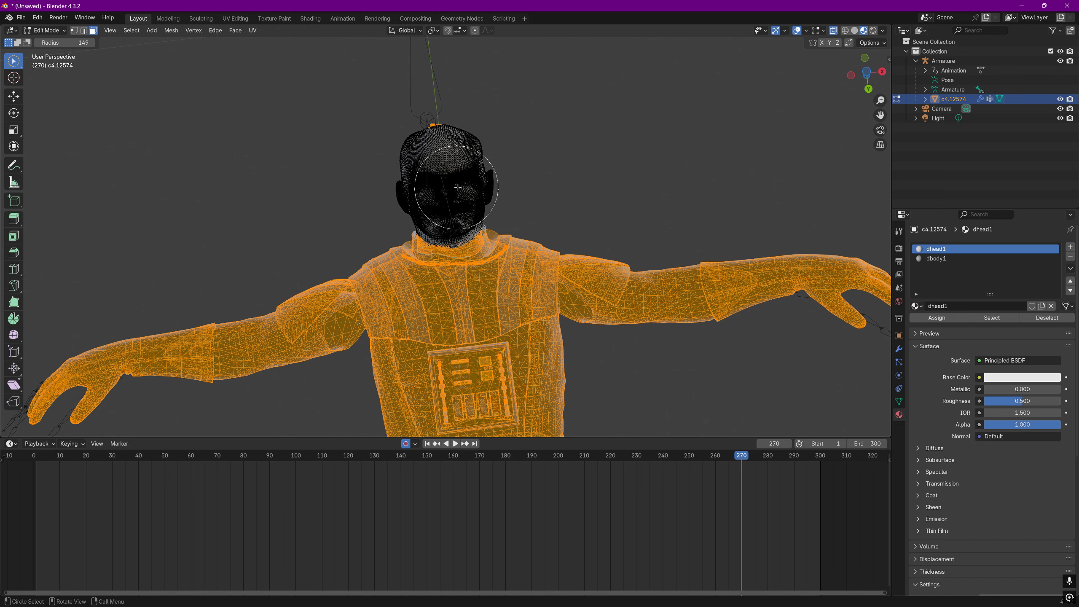
{"action": "middle_click_drag", "start_coordinate": [508, 178], "coordinate": [506, 174]}
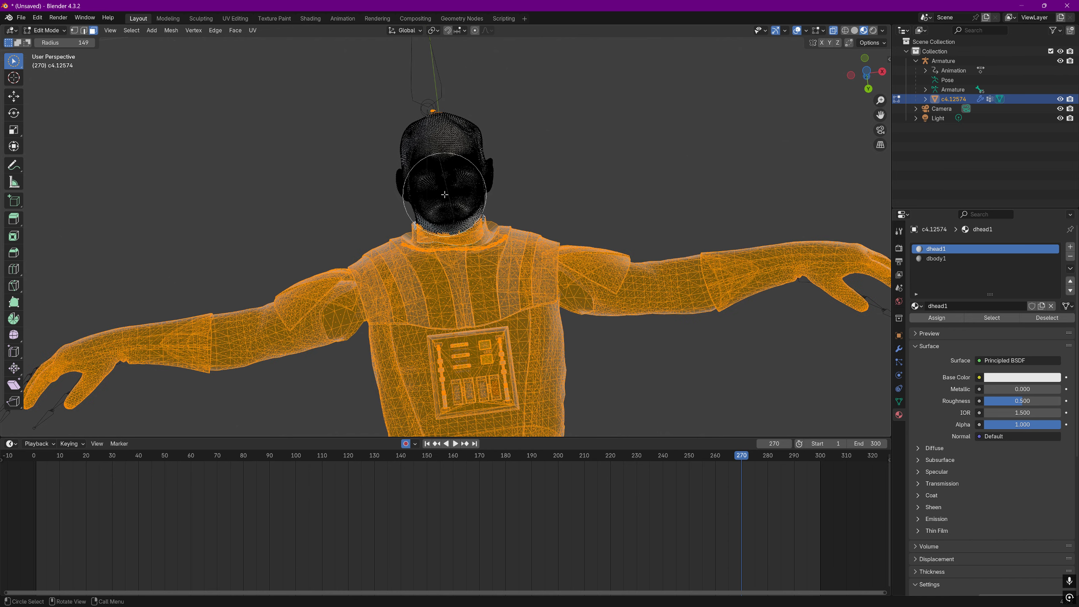
{"action": "mouse_move", "coordinate": [445, 194]}
{"action": "left_mouse_down"}
{"action": "mouse_move", "coordinate": [436, 159]}
{"action": "mouse_move", "coordinate": [462, 159]}
{"action": "mouse_move", "coordinate": [431, 132]}
{"action": "left_mouse_up"}
{"action": "mouse_move", "coordinate": [672, 96]}
{"action": "middle_mouse_down"}
{"action": "mouse_move", "coordinate": [708, 115]}
{"action": "mouse_move", "coordinate": [773, 60]}
{"action": "mouse_move", "coordinate": [624, 127]}
{"action": "mouse_move", "coordinate": [610, 116]}
{"action": "middle_mouse_up"}
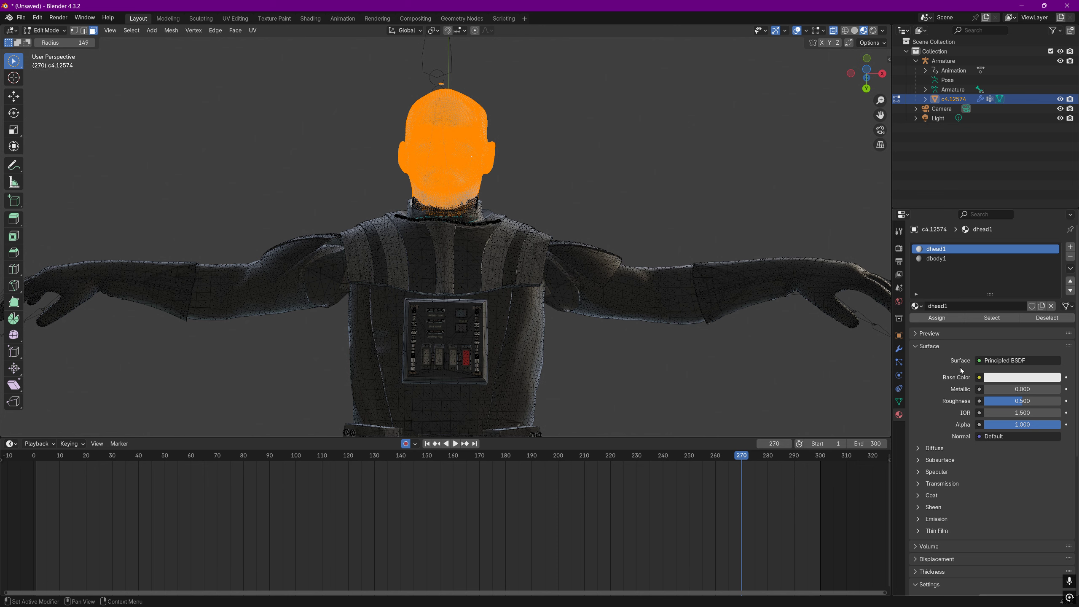
Set dhead1's base color to an image texture using Carl_Head_2.png from the recent folder 8.
{"action": "left_click", "coordinate": [975, 379]}
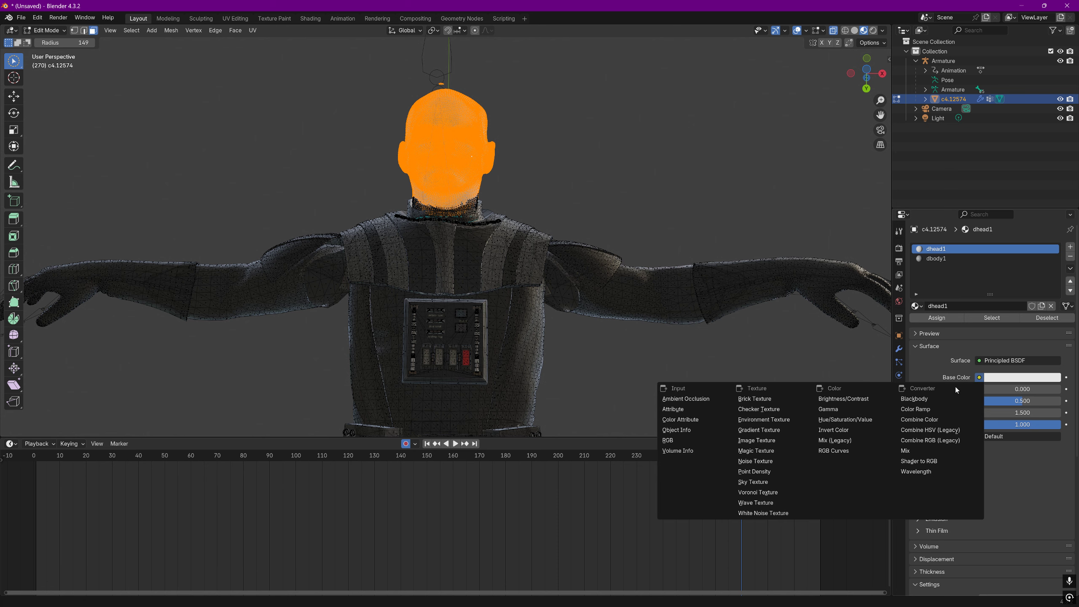
{"action": "left_click", "coordinate": [785, 444]}
{"action": "left_click", "coordinate": [1025, 389]}
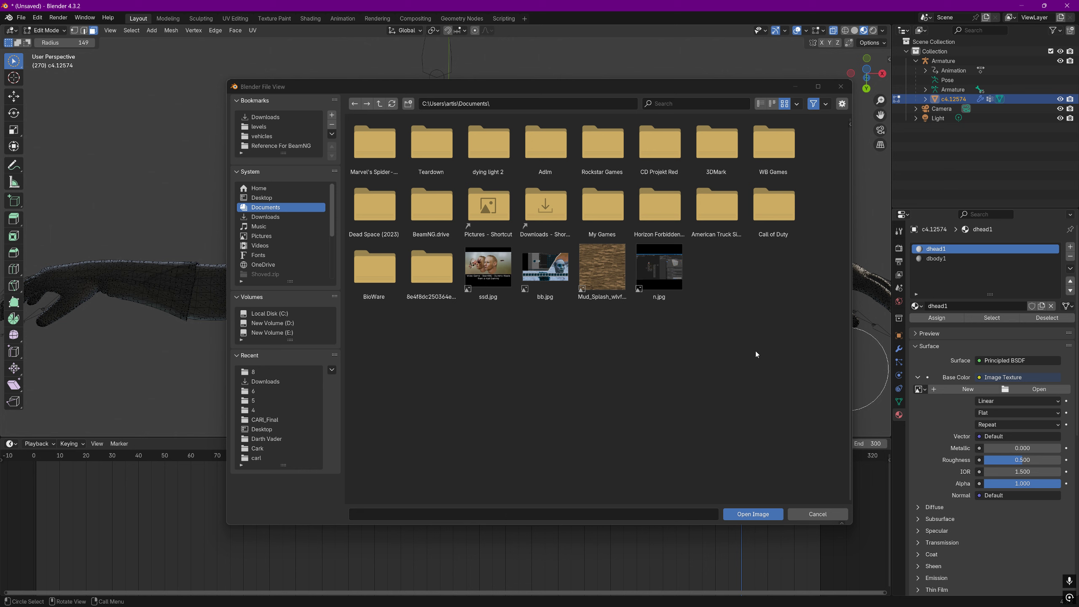
{"action": "left_click", "coordinate": [274, 373]}
{"action": "left_click", "coordinate": [430, 177]}
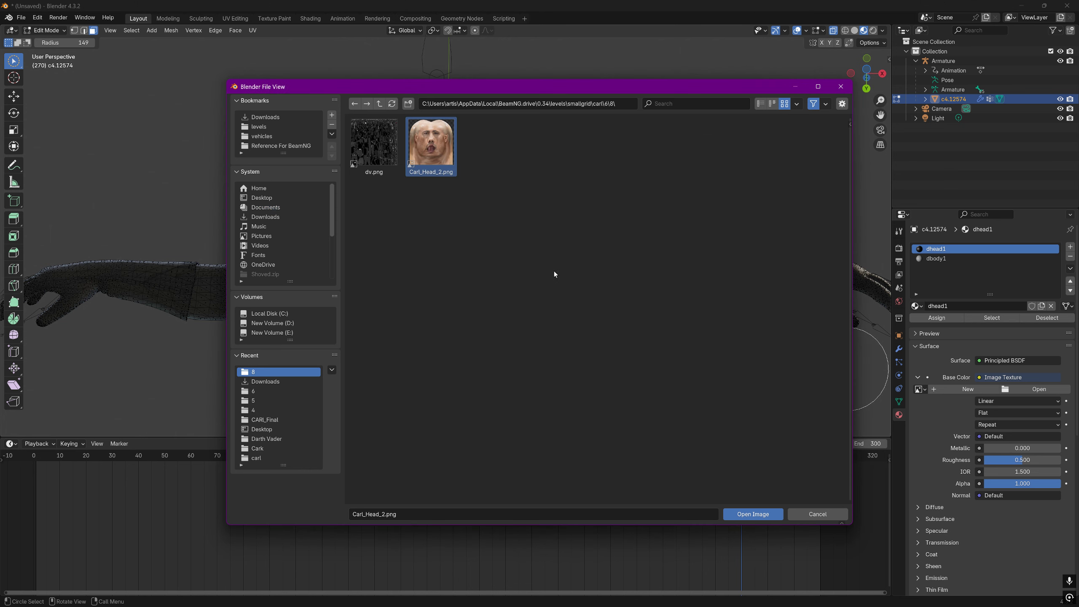
{"action": "left_click", "coordinate": [756, 514]}
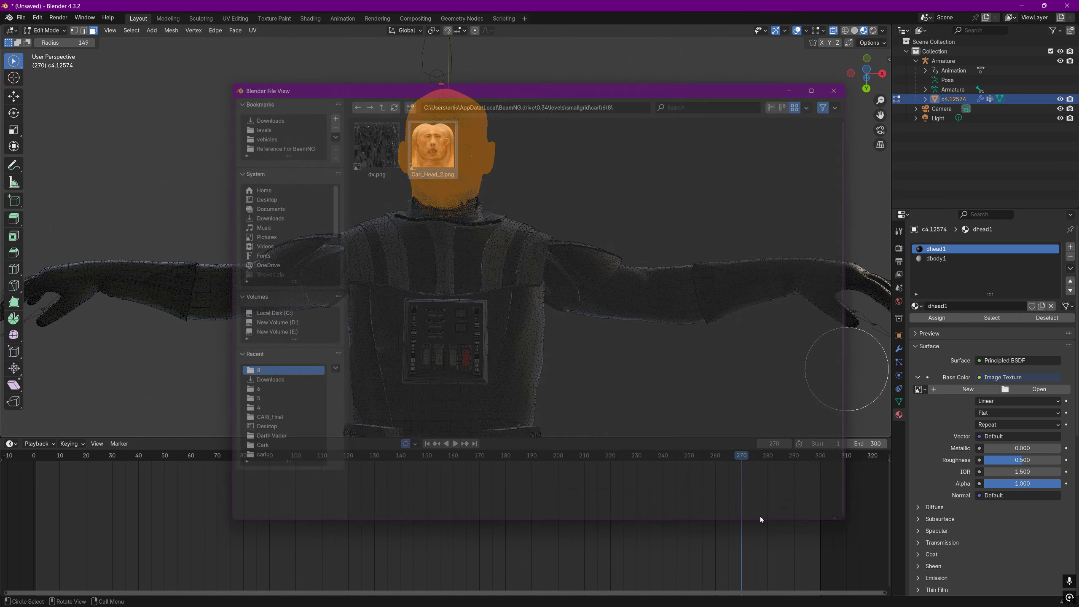
Deselect all faces and hide the viewport overlays to view the textured character.
{"action": "key", "text": "alt+a"}
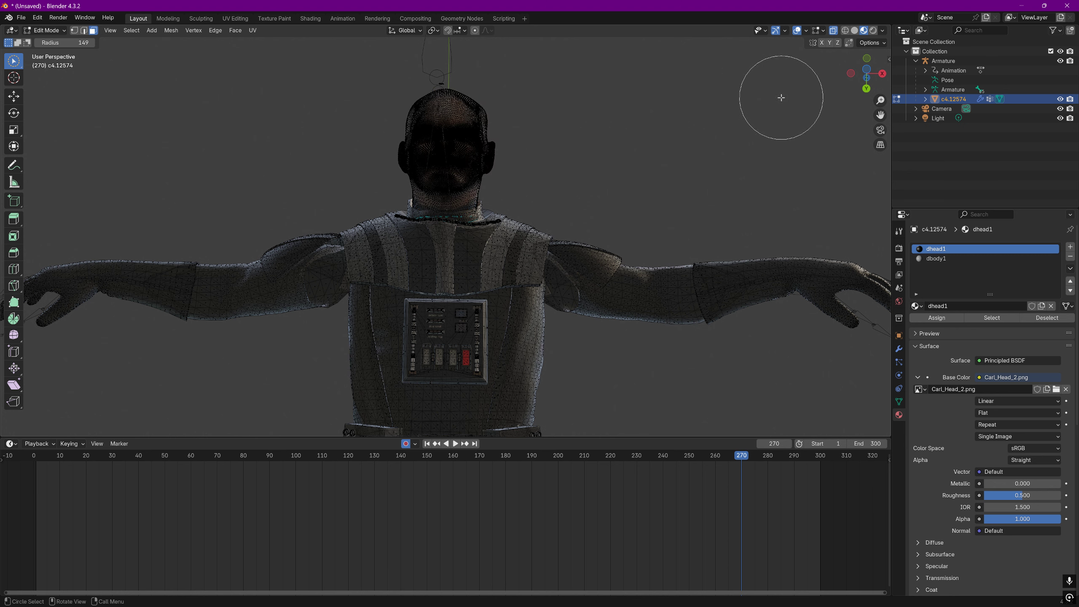
{"action": "left_click", "coordinate": [797, 31]}
{"action": "middle_click_drag", "start_coordinate": [696, 70], "coordinate": [689, 96]}
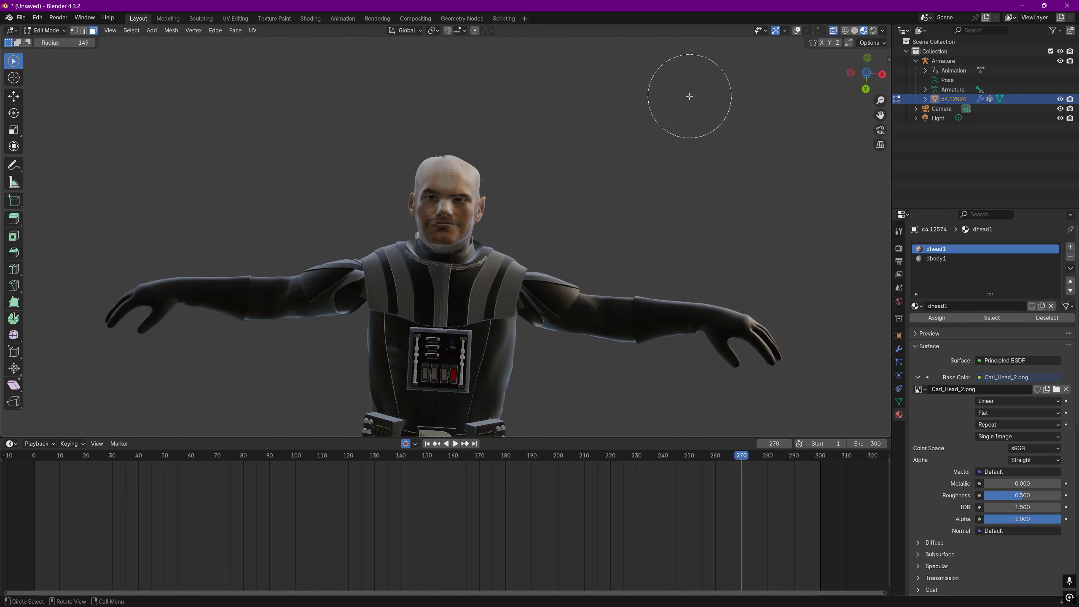
{"action": "scroll", "coordinate": [690, 96], "scroll_direction": "down", "scroll_amount": 5}
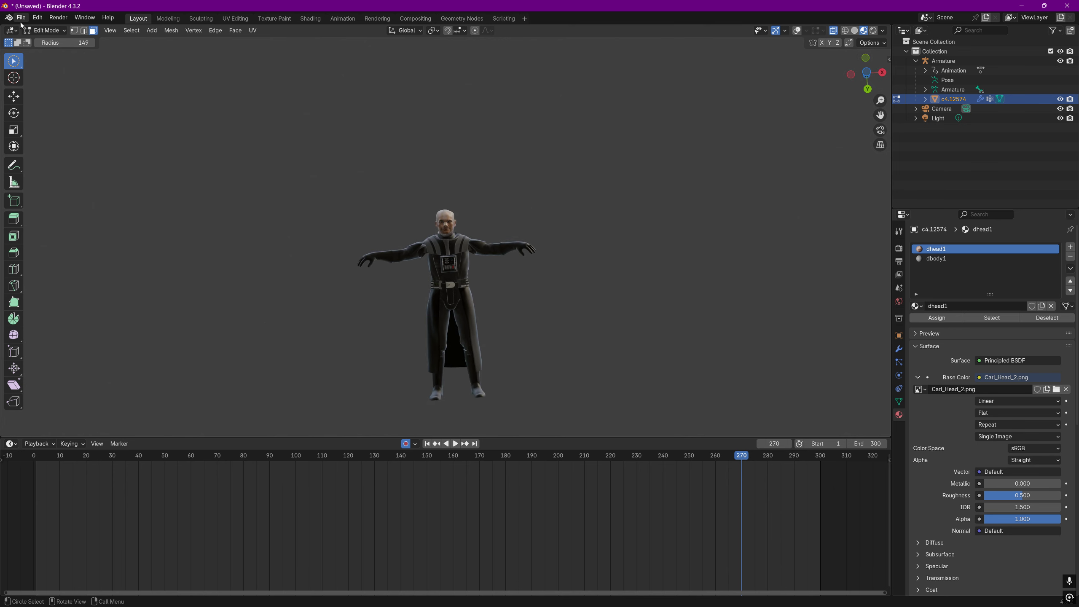
Return the character mesh to Object Mode and show the viewport overlays again.
{"action": "left_click", "coordinate": [47, 30]}
{"action": "left_click", "coordinate": [43, 45]}
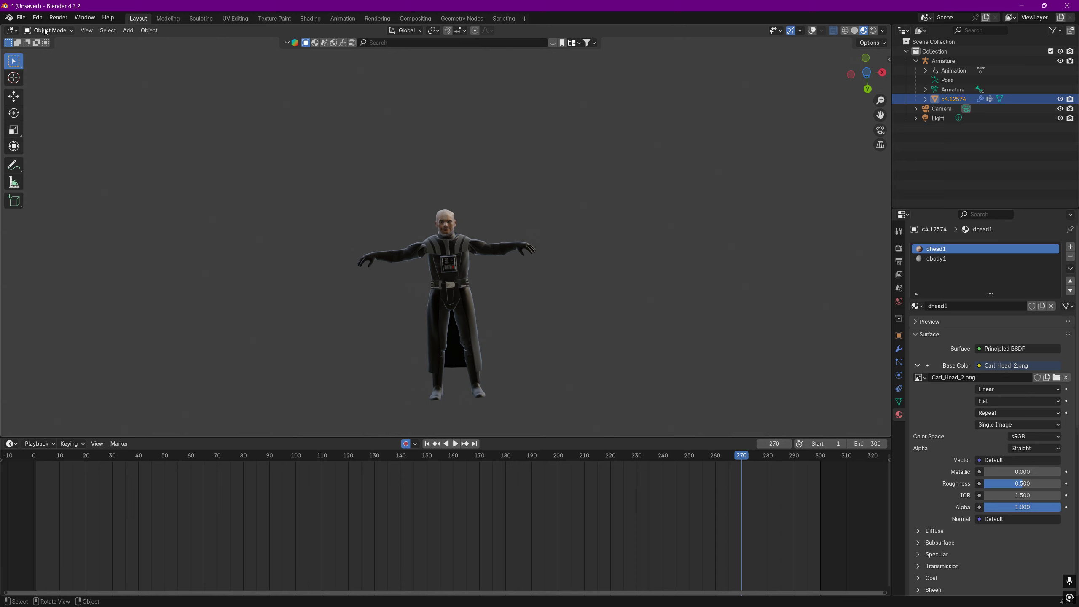
{"action": "mouse_move", "coordinate": [303, 192]}
{"action": "middle_mouse_down"}
{"action": "mouse_move", "coordinate": [433, 114]}
{"action": "mouse_move", "coordinate": [448, 89]}
{"action": "mouse_move", "coordinate": [434, 87]}
{"action": "mouse_move", "coordinate": [483, 155]}
{"action": "mouse_move", "coordinate": [390, 176]}
{"action": "mouse_move", "coordinate": [337, 204]}
{"action": "mouse_move", "coordinate": [323, 184]}
{"action": "middle_mouse_up"}
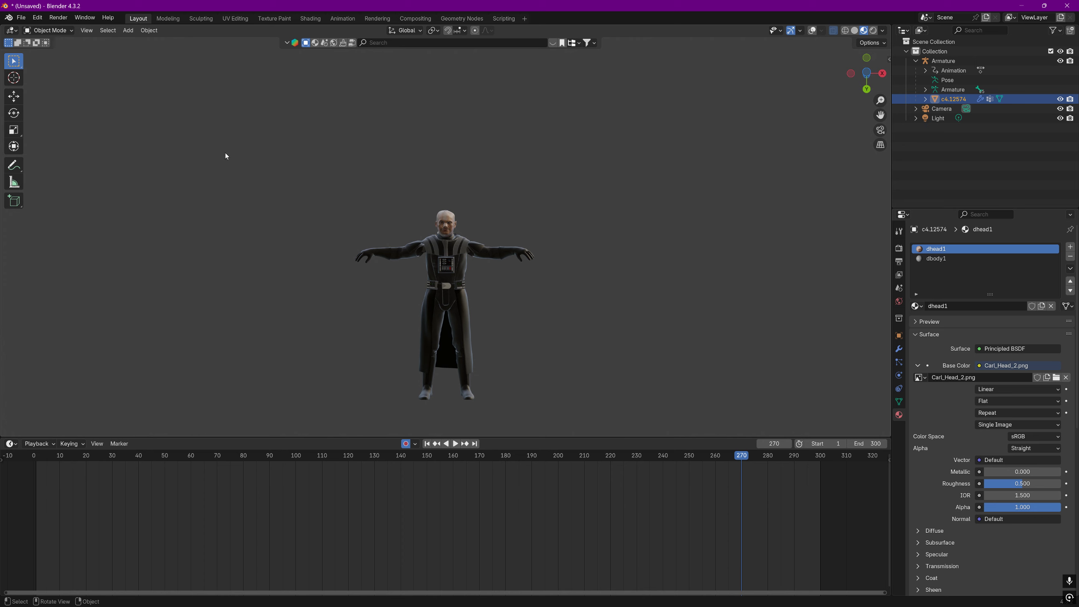
{"action": "left_click", "coordinate": [812, 30]}
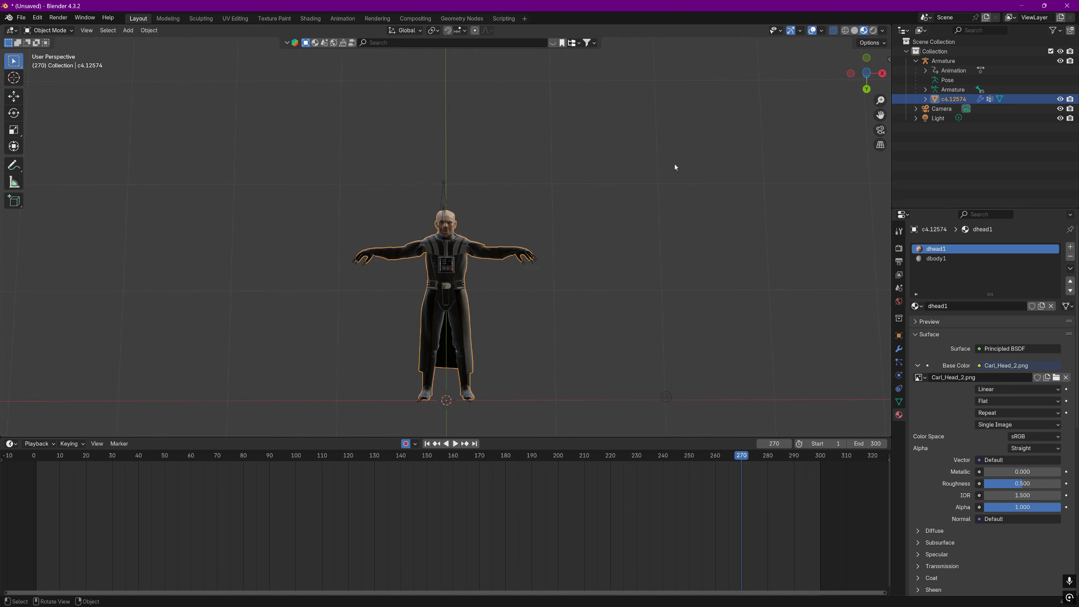
{"action": "middle_click_drag", "start_coordinate": [675, 164], "coordinate": [673, 176]}
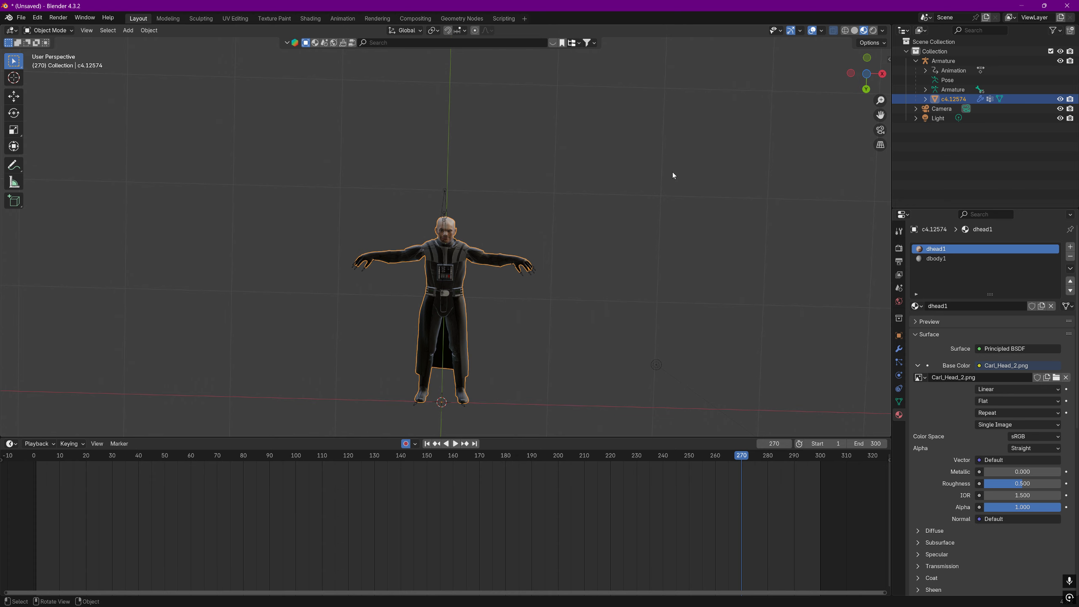
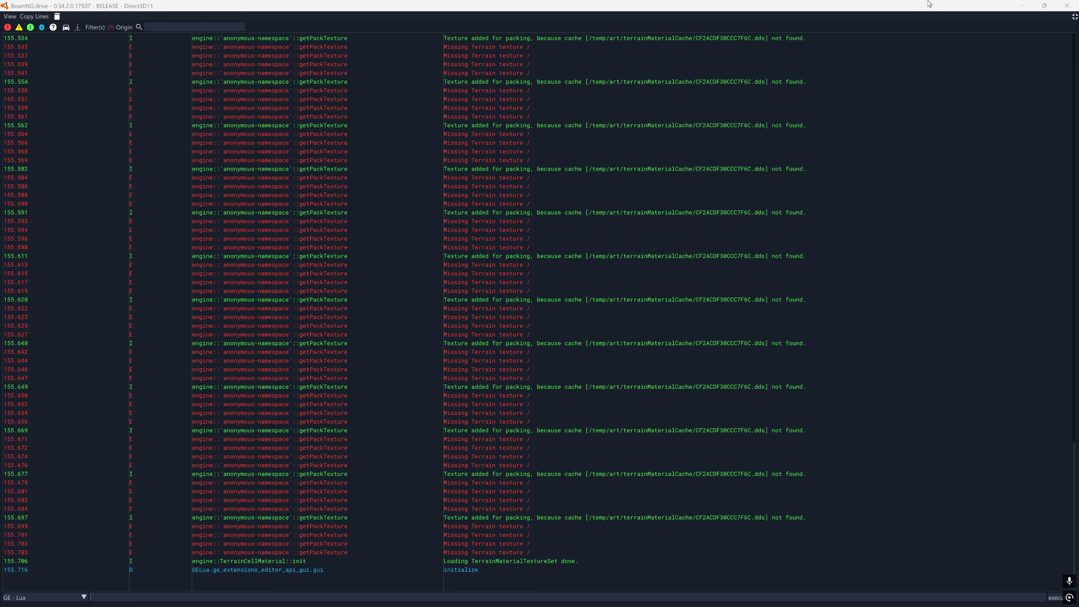
Switch to the BeamNG.drive world editor and paint terrain with grass_2 over the patch's foreground and Grass_3_Dry along its far edge.
{"action": "left_click", "coordinate": [1062, 5]}
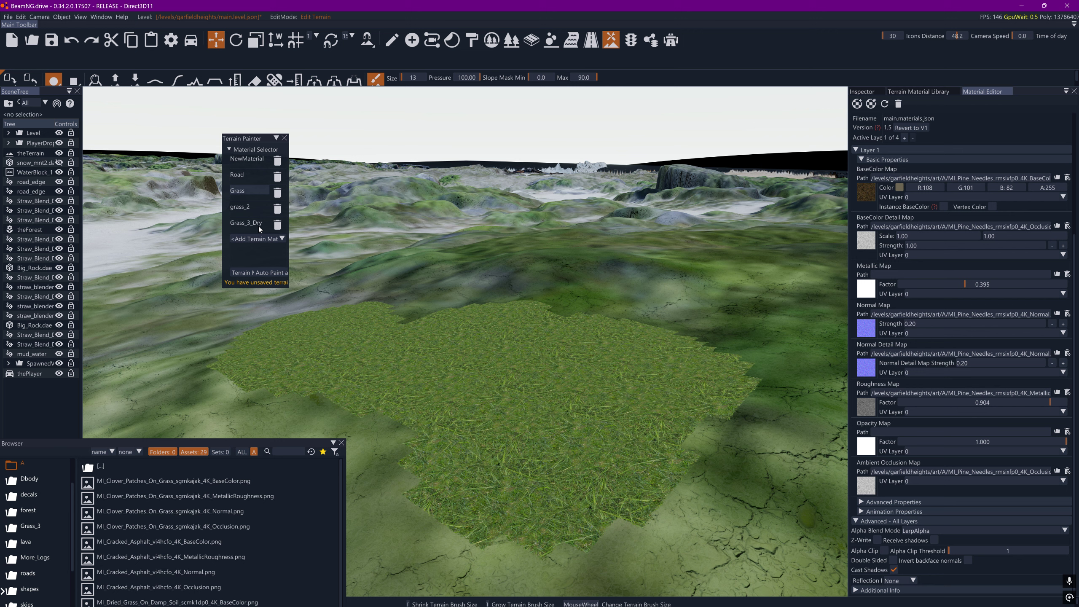
{"action": "left_click", "coordinate": [257, 209]}
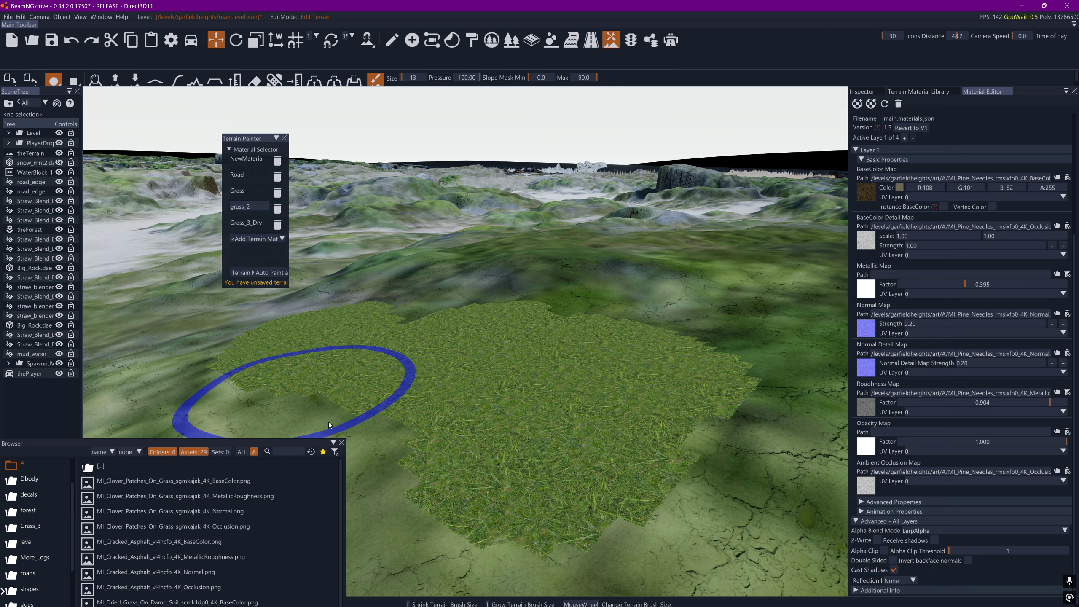
{"action": "mouse_move", "coordinate": [329, 422]}
{"action": "left_mouse_down"}
{"action": "mouse_move", "coordinate": [403, 480]}
{"action": "mouse_move", "coordinate": [587, 530]}
{"action": "mouse_move", "coordinate": [595, 514]}
{"action": "mouse_move", "coordinate": [420, 503]}
{"action": "mouse_move", "coordinate": [314, 426]}
{"action": "left_mouse_up"}
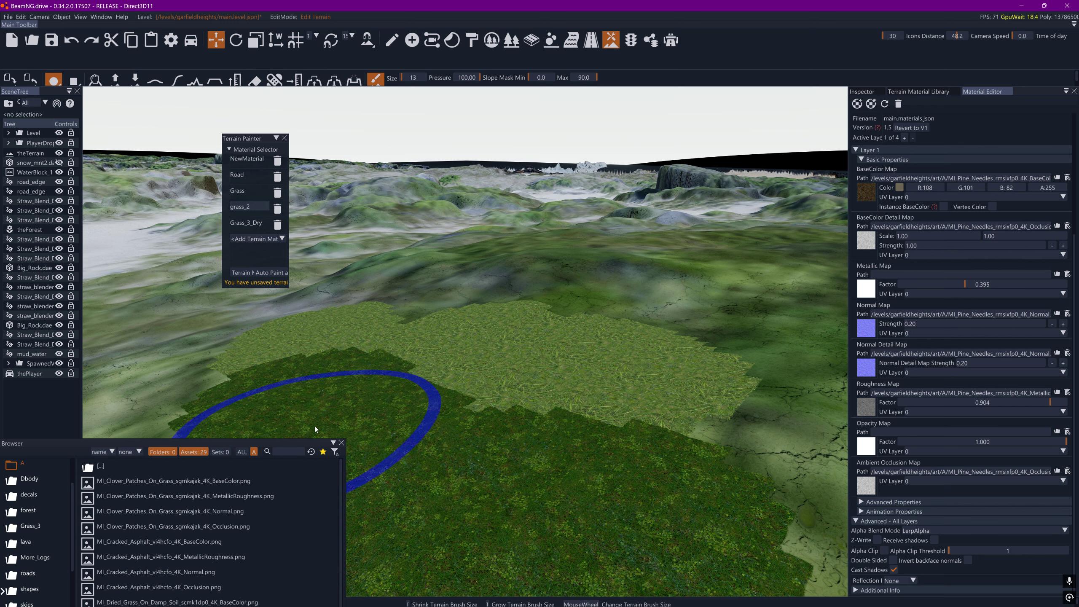
{"action": "left_click", "coordinate": [244, 224]}
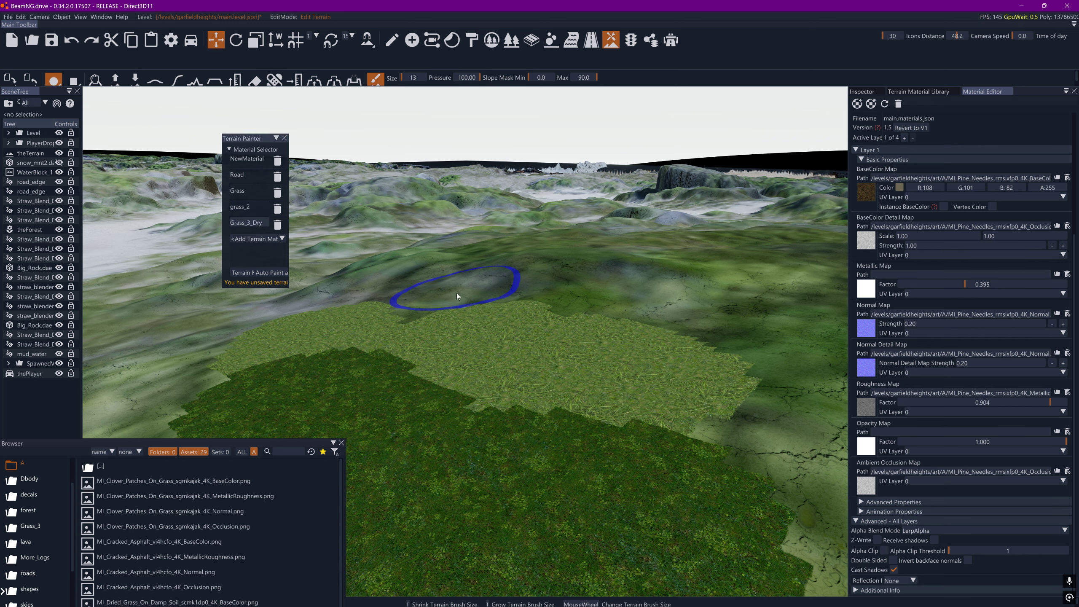
{"action": "mouse_move", "coordinate": [457, 294]}
{"action": "left_mouse_down"}
{"action": "mouse_move", "coordinate": [543, 295]}
{"action": "mouse_move", "coordinate": [671, 320]}
{"action": "mouse_move", "coordinate": [625, 294]}
{"action": "mouse_move", "coordinate": [697, 327]}
{"action": "left_mouse_up"}
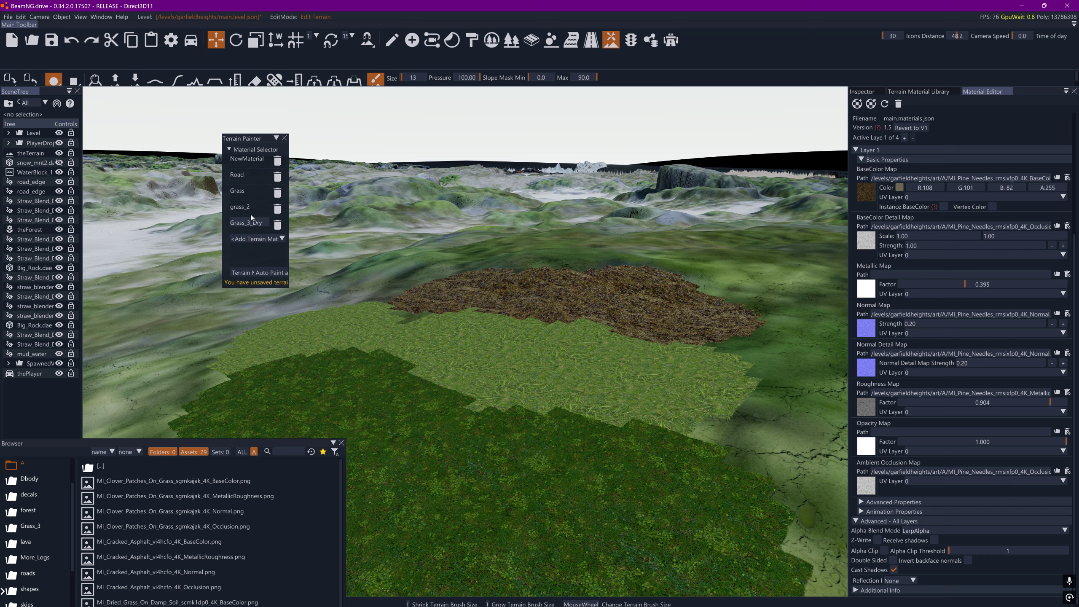
Paint the Road terrain material behind the dry grass strip and add one spot of it on the patch.
{"action": "left_click", "coordinate": [246, 174]}
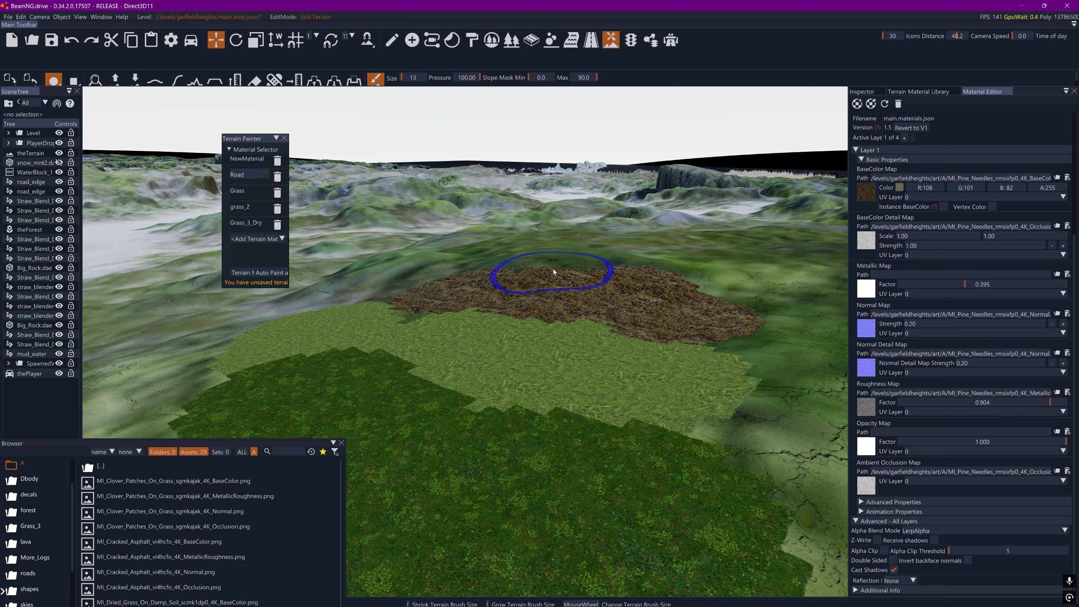
{"action": "mouse_move", "coordinate": [600, 261]}
{"action": "left_mouse_down"}
{"action": "mouse_move", "coordinate": [690, 258]}
{"action": "mouse_move", "coordinate": [708, 274]}
{"action": "left_mouse_up"}
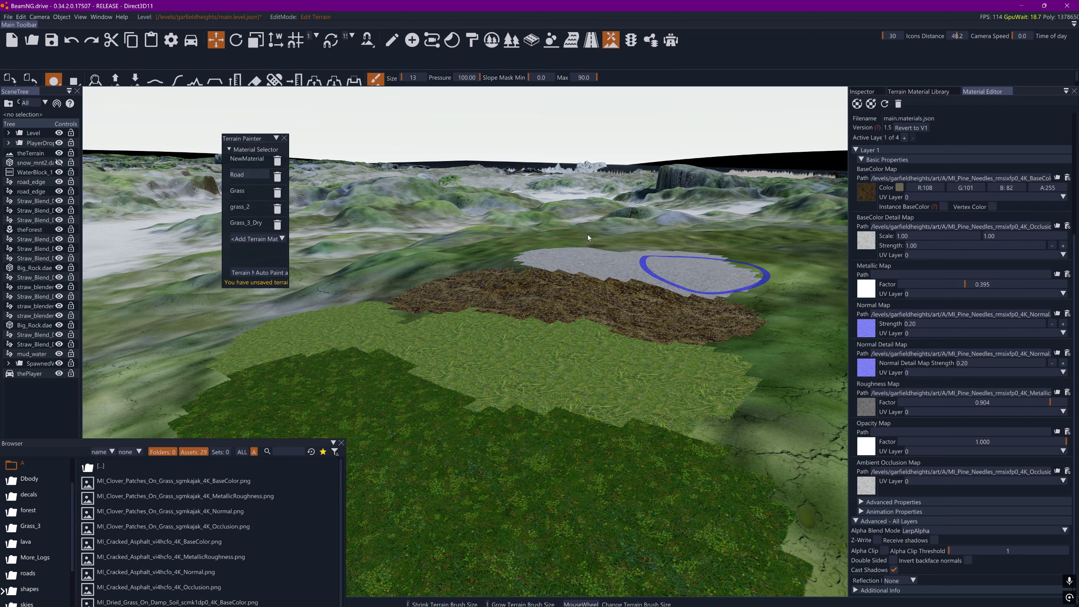
{"action": "left_click_drag", "start_coordinate": [518, 255], "coordinate": [498, 260]}
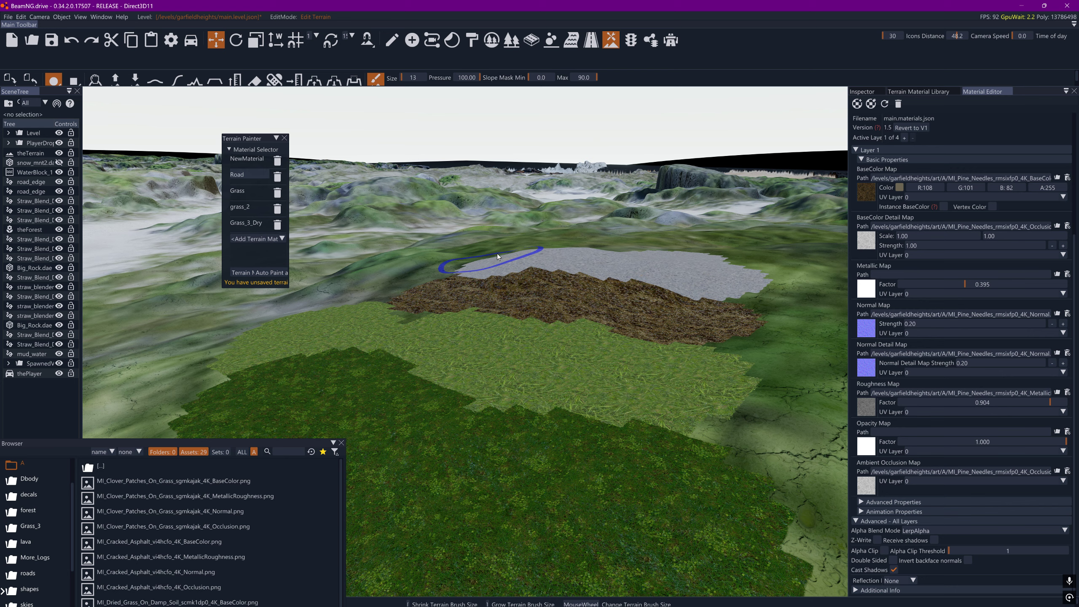
{"action": "left_click", "coordinate": [540, 307]}
Examine the painted road, dry grass and green grass terrain materials up close.
{"action": "right_click_drag", "start_coordinate": [539, 307], "coordinate": [629, 241]}
{"action": "mouse_move", "coordinate": [643, 302]}
{"action": "right_mouse_down"}
{"action": "mouse_move", "coordinate": [531, 302]}
{"action": "mouse_move", "coordinate": [666, 323]}
{"action": "right_mouse_up"}
{"action": "key", "text": "w"}
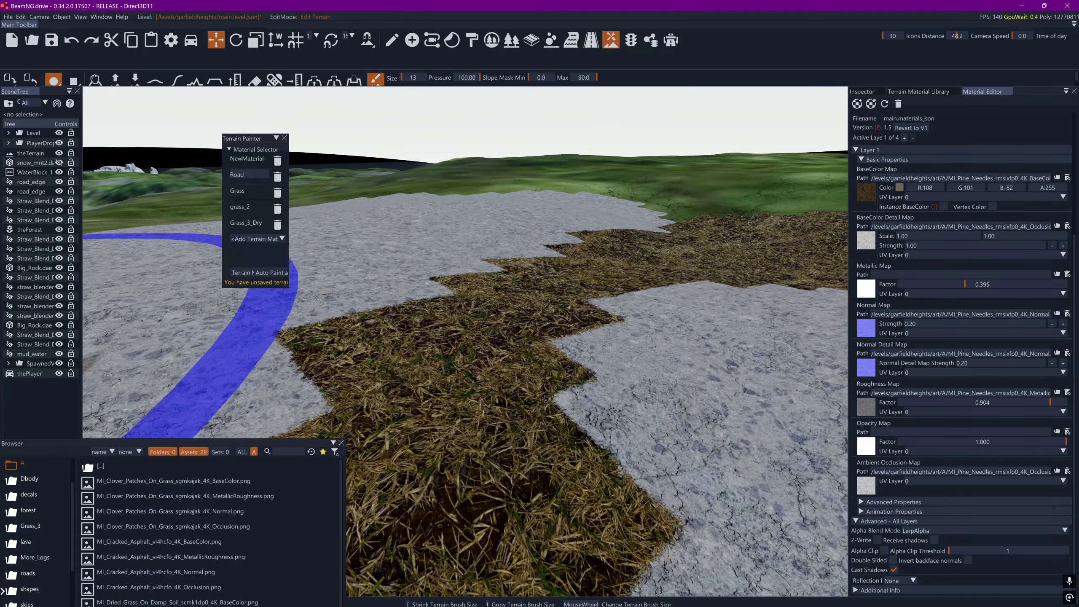
{"action": "key", "text": "a"}
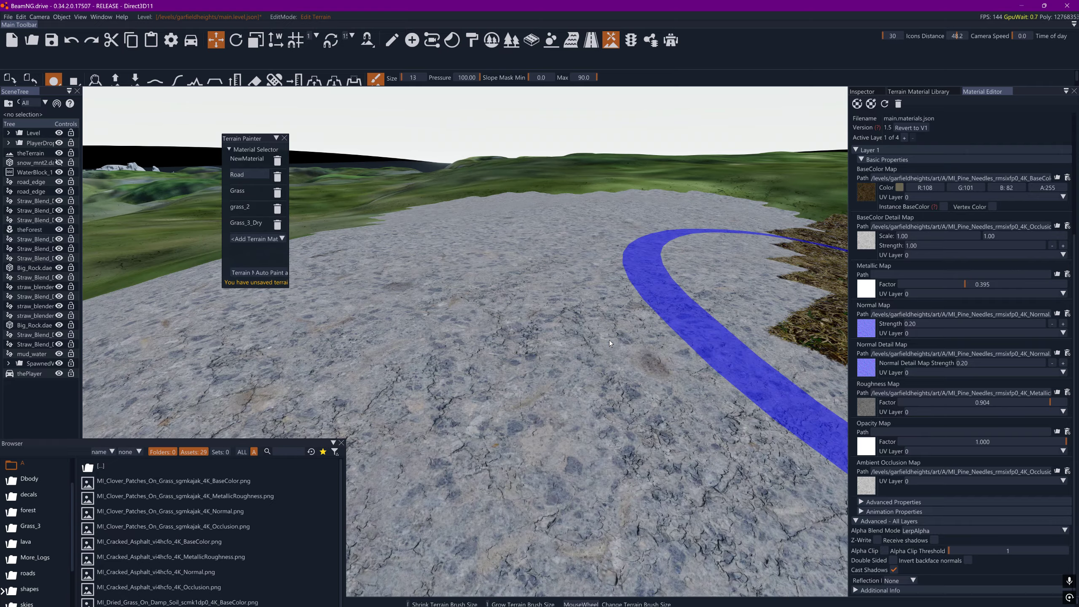
{"action": "key", "text": "d"}
{"action": "key", "text": "d"}
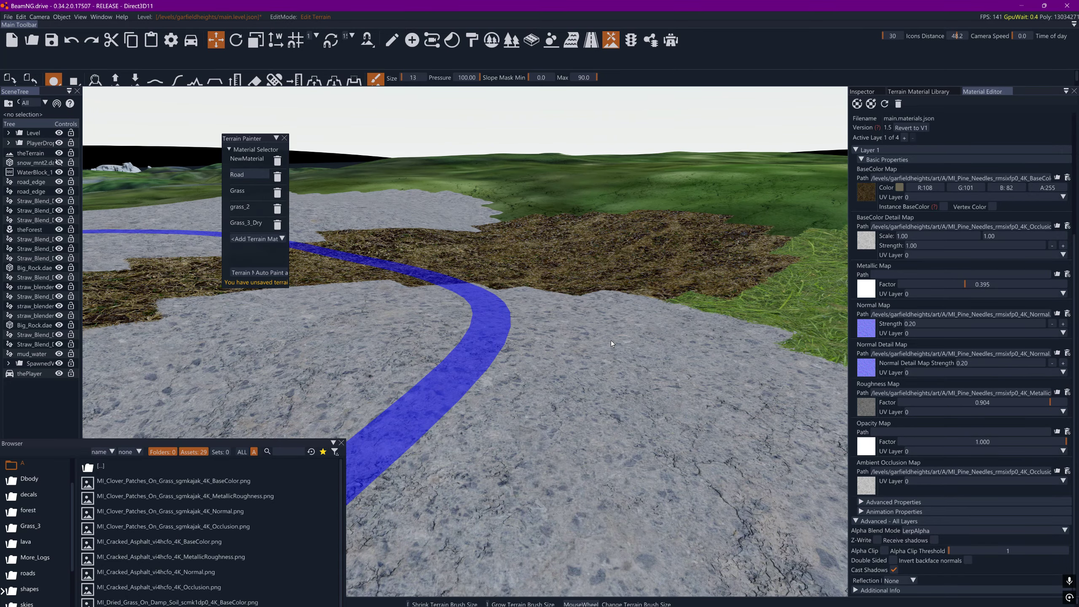
{"action": "key", "text": "d"}
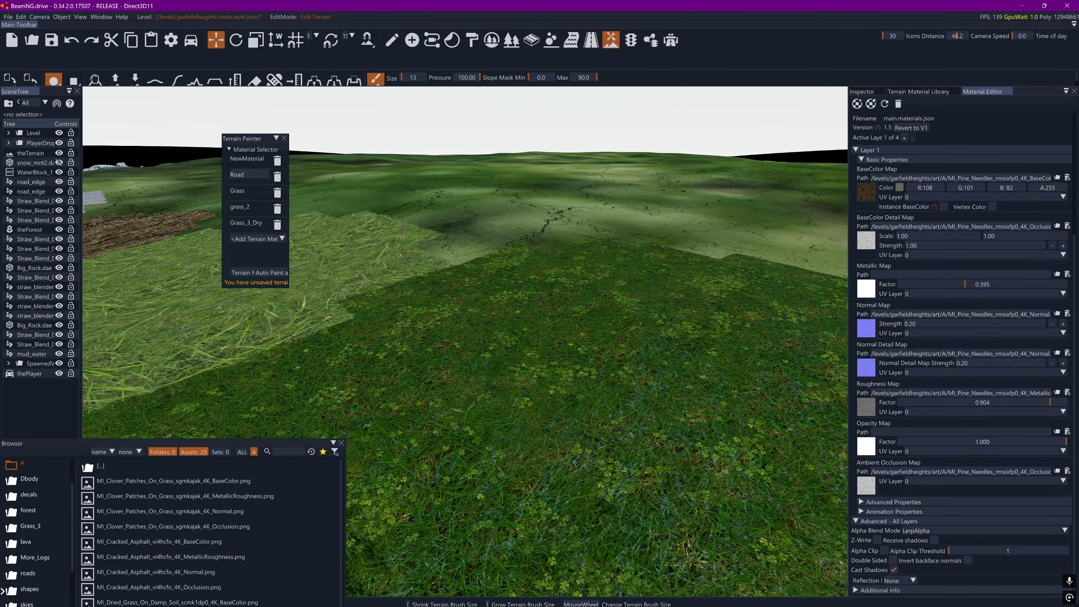
{"action": "mouse_move", "coordinate": [612, 344]}
{"action": "right_mouse_down"}
{"action": "mouse_move", "coordinate": [654, 347]}
{"action": "mouse_move", "coordinate": [510, 353]}
{"action": "right_mouse_up"}
{"action": "key", "text": "s"}
{"action": "key", "text": "w"}
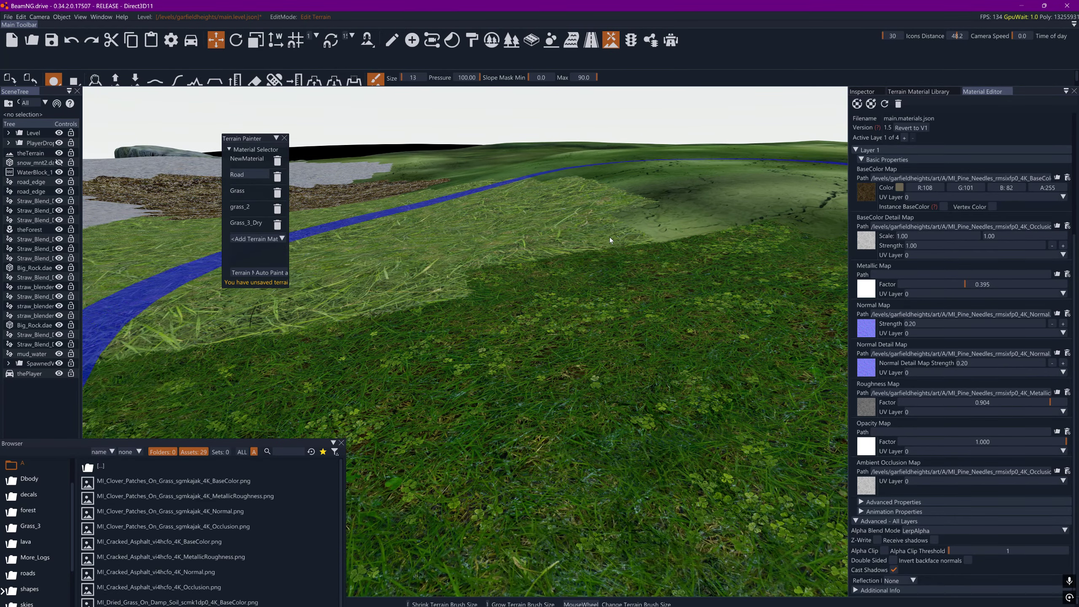
Paint plants with the Clover forest brush across the dark grass_2 area and the ground behind it.
{"action": "left_click", "coordinate": [511, 40]}
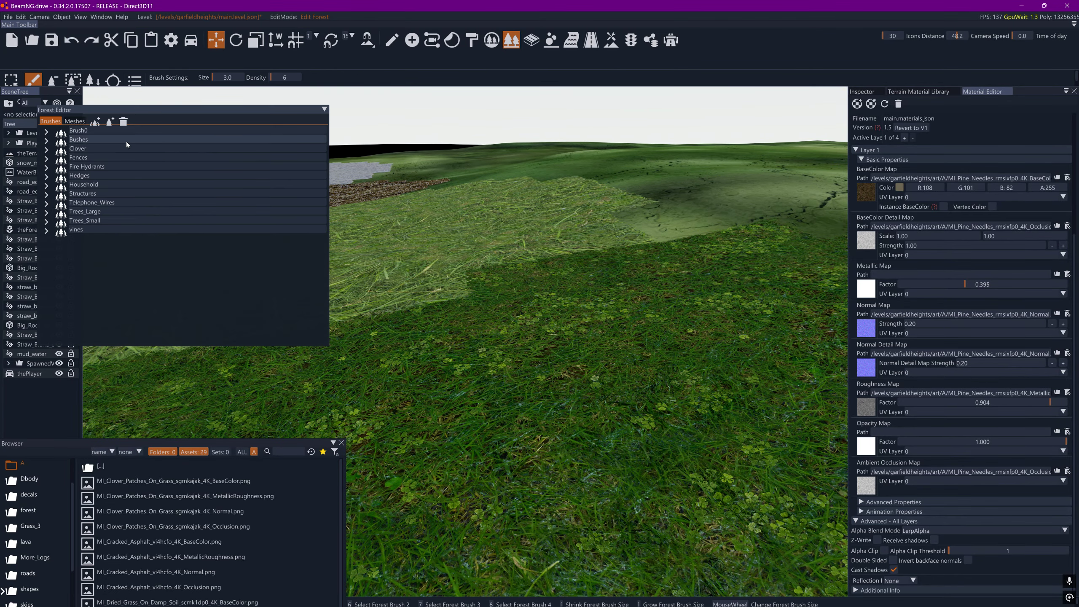
{"action": "left_click", "coordinate": [103, 147]}
{"action": "left_click", "coordinate": [579, 356]}
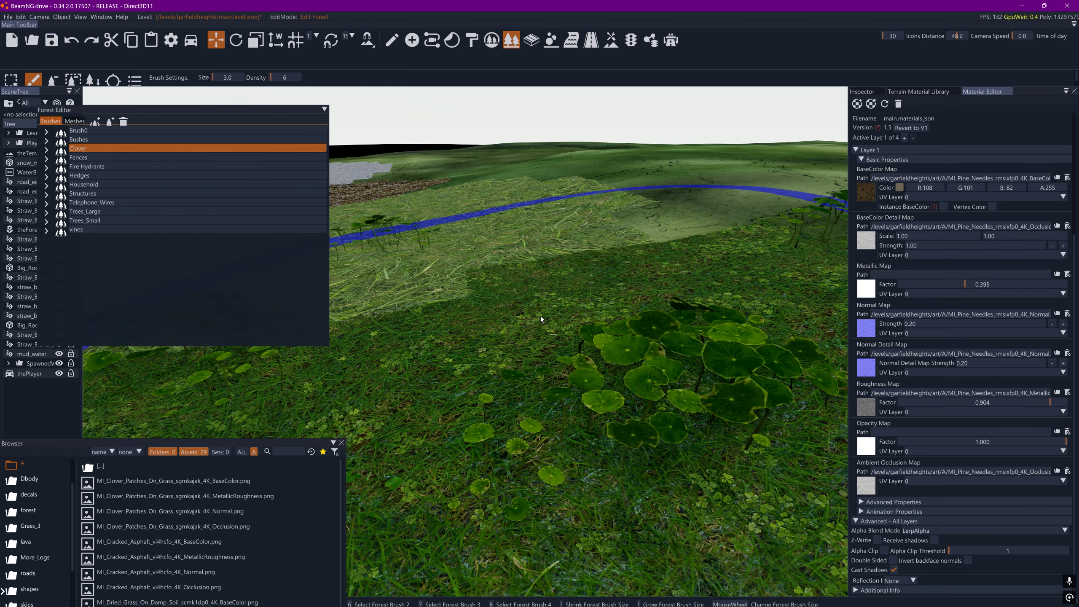
{"action": "mouse_move", "coordinate": [541, 316]}
{"action": "left_mouse_down"}
{"action": "mouse_move", "coordinate": [555, 304]}
{"action": "mouse_move", "coordinate": [519, 300]}
{"action": "mouse_move", "coordinate": [347, 356]}
{"action": "left_mouse_up"}
{"action": "key", "text": "s"}
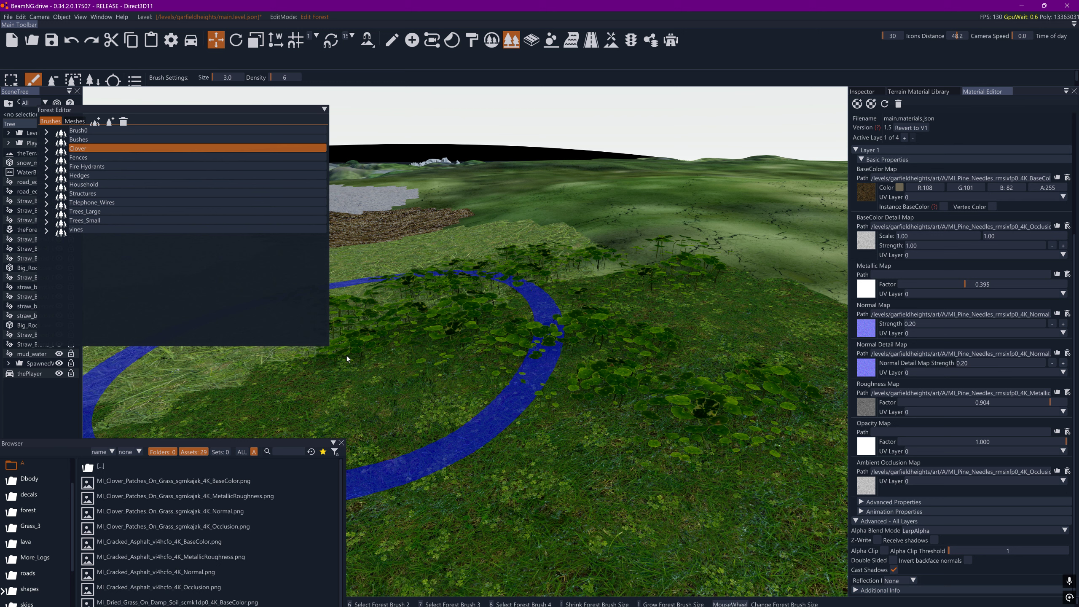
{"action": "left_click_drag", "start_coordinate": [647, 265], "coordinate": [475, 204]}
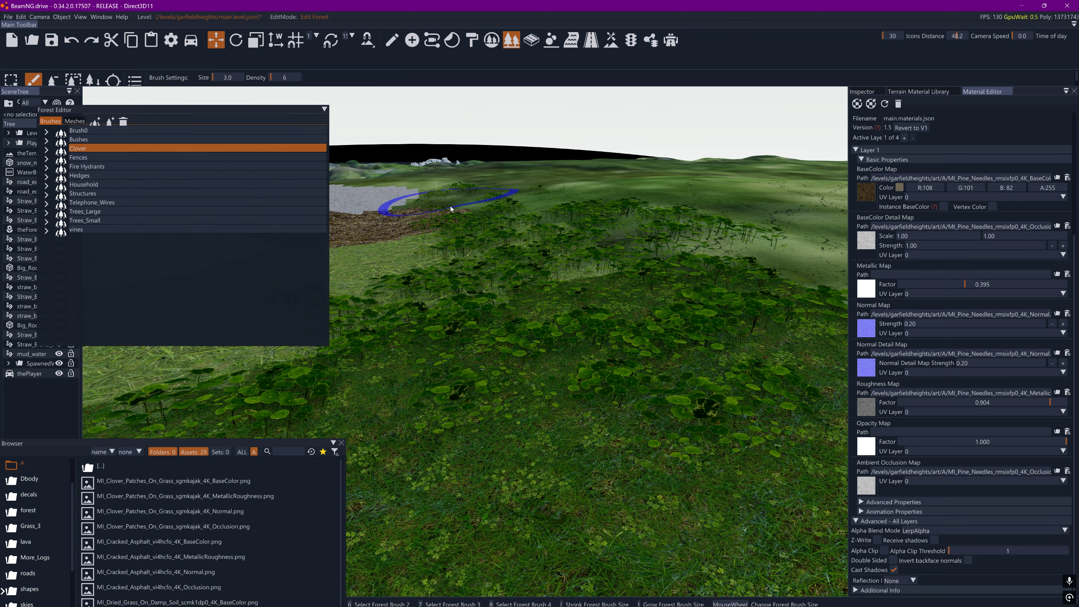
Reduce the forest brush size to 1.0 and paint a small clover cluster where the light and dark grass meet.
{"action": "key", "text": "w"}
{"action": "key", "text": "s"}
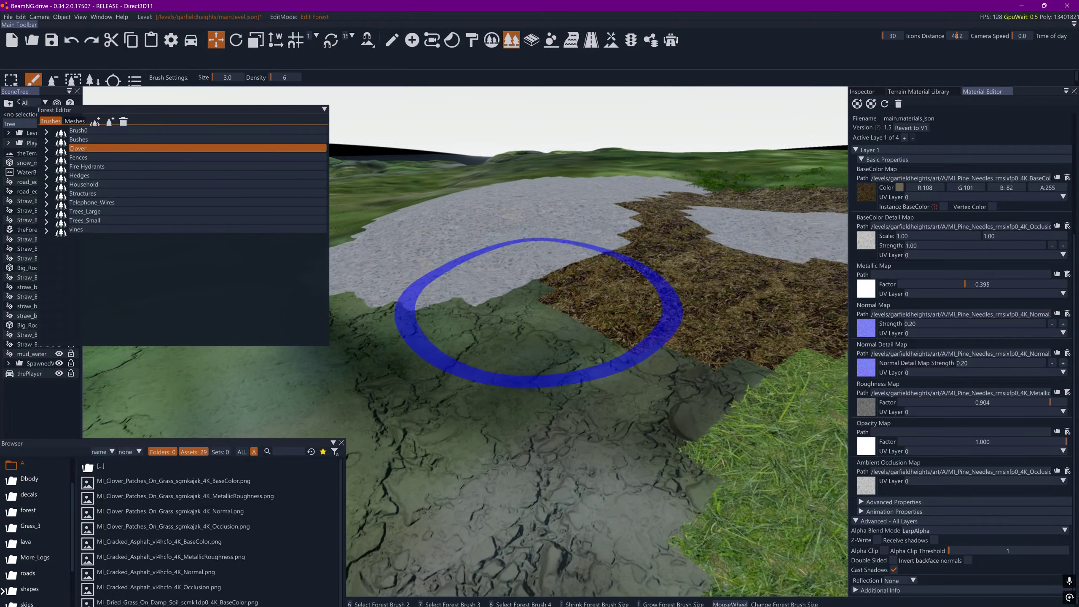
{"action": "key", "text": "s"}
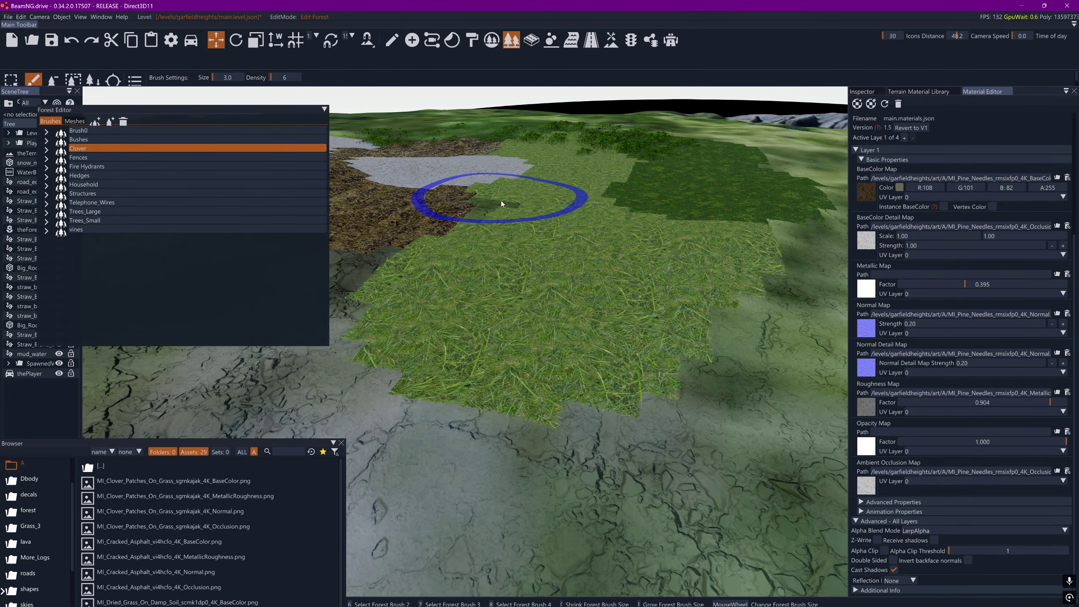
{"action": "scroll", "coordinate": [500, 204], "scroll_direction": "down", "scroll_amount": 2}
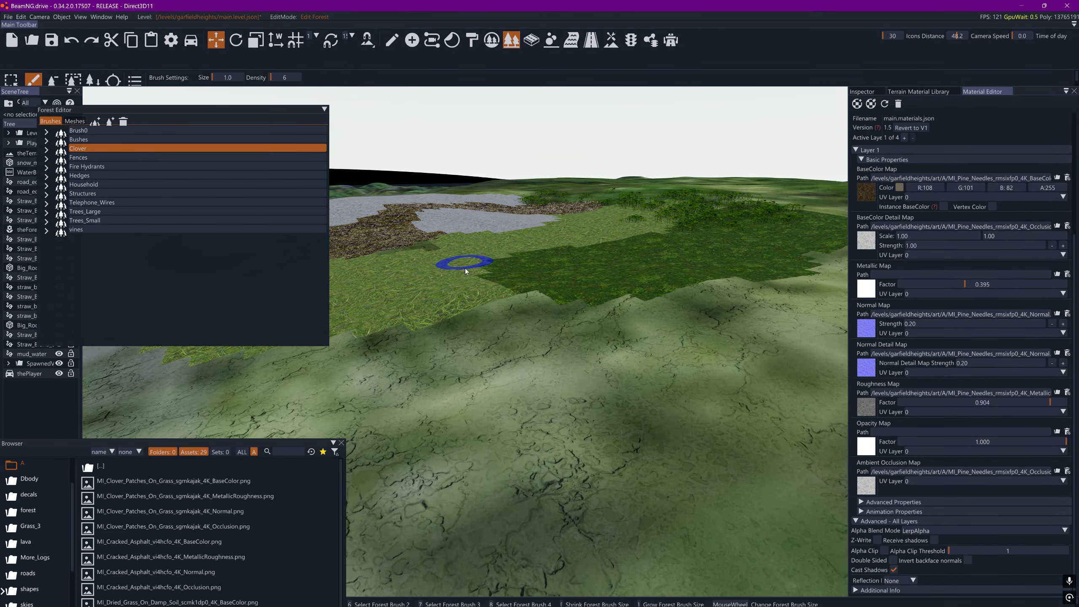
{"action": "left_click_drag", "start_coordinate": [457, 265], "coordinate": [461, 305]}
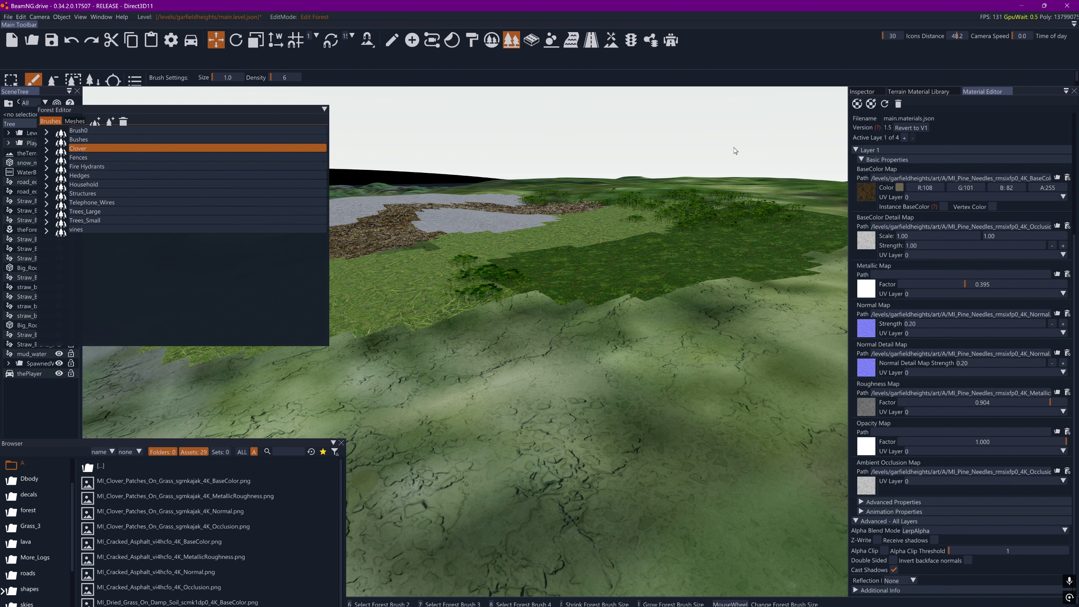
Open the Asset Browser and place its window over the middle of the viewport, clear of the scene tree and forest brushes.
{"action": "left_click", "coordinate": [112, 20]}
{"action": "left_click", "coordinate": [108, 22]}
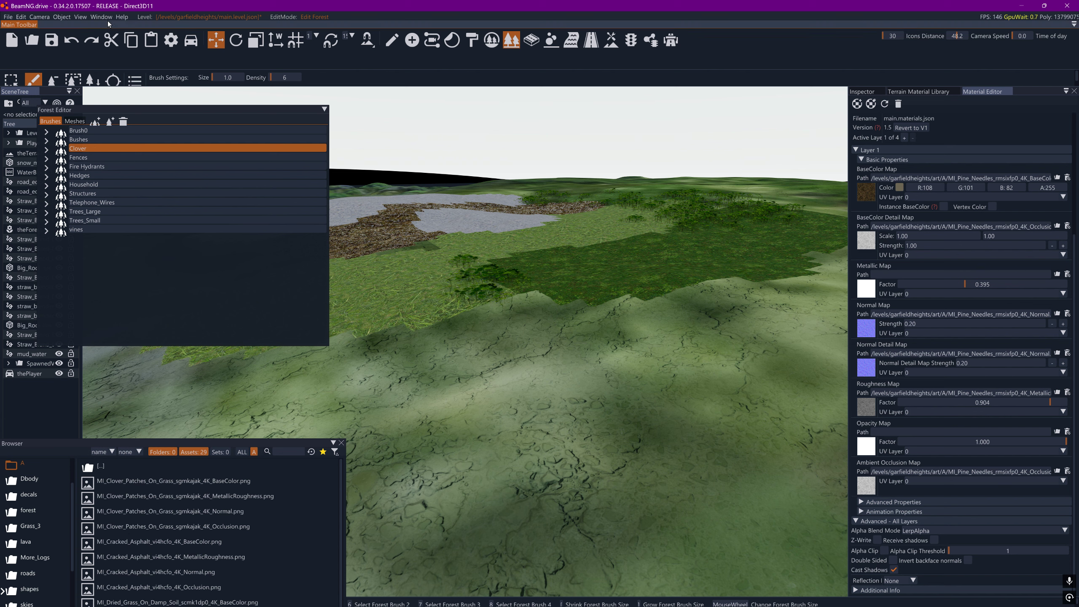
{"action": "left_click", "coordinate": [108, 19]}
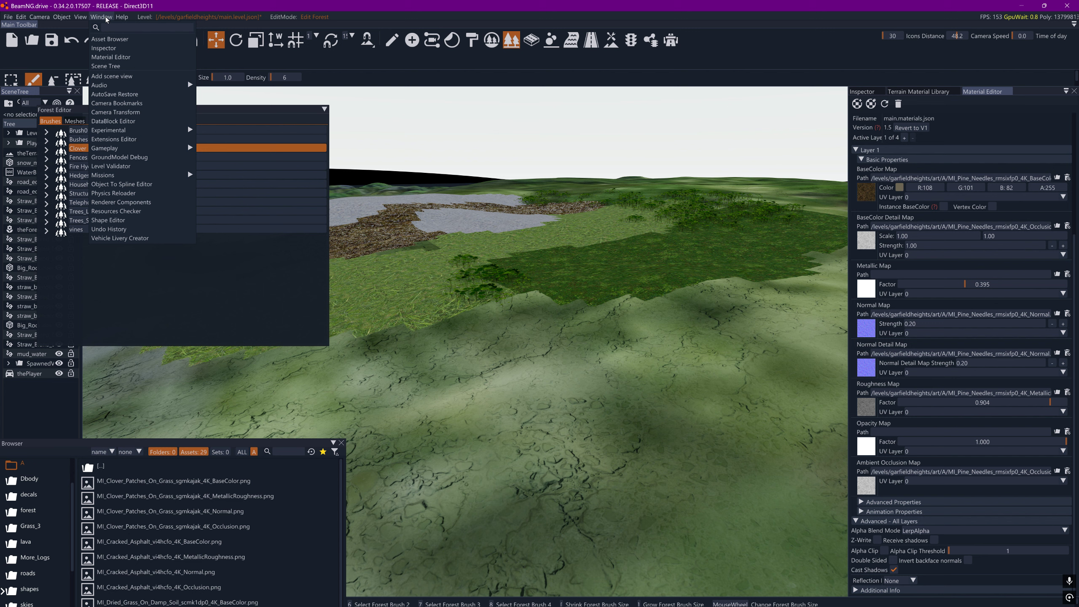
{"action": "left_click", "coordinate": [107, 39]}
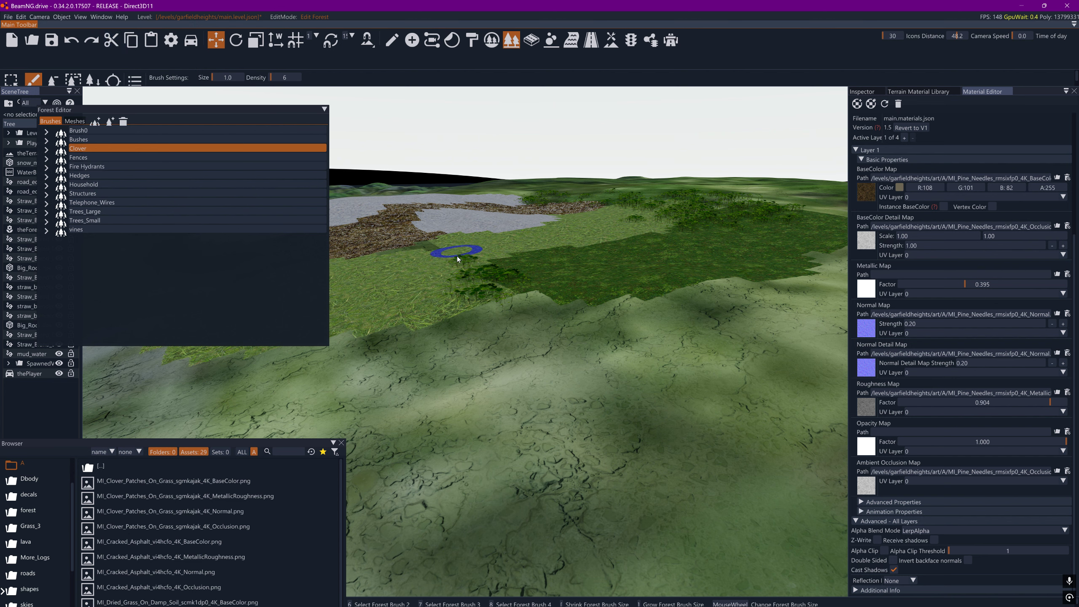
{"action": "left_click", "coordinate": [106, 20]}
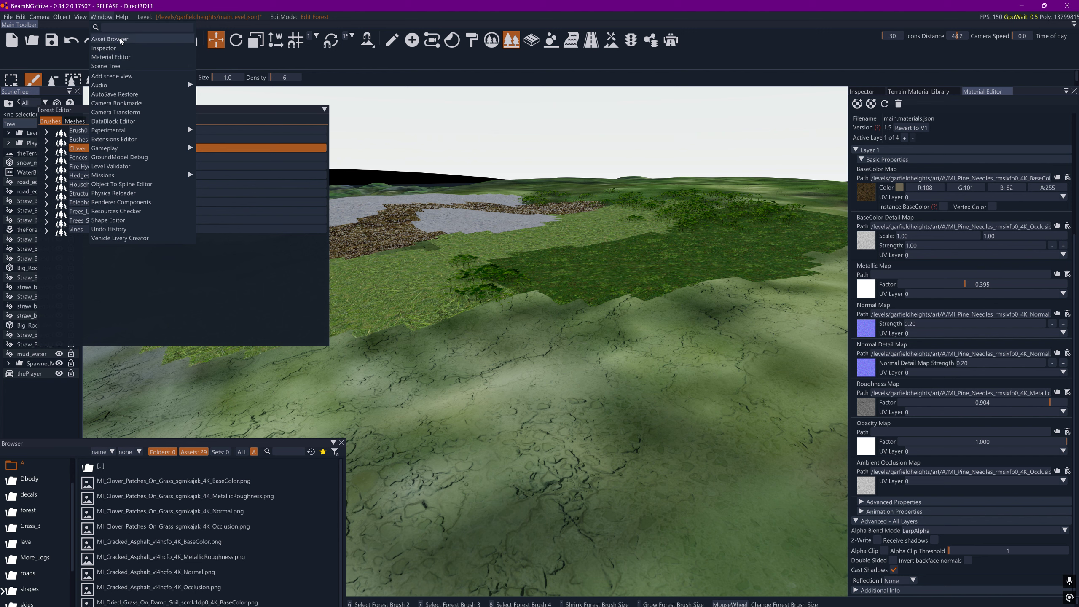
{"action": "left_click", "coordinate": [121, 40]}
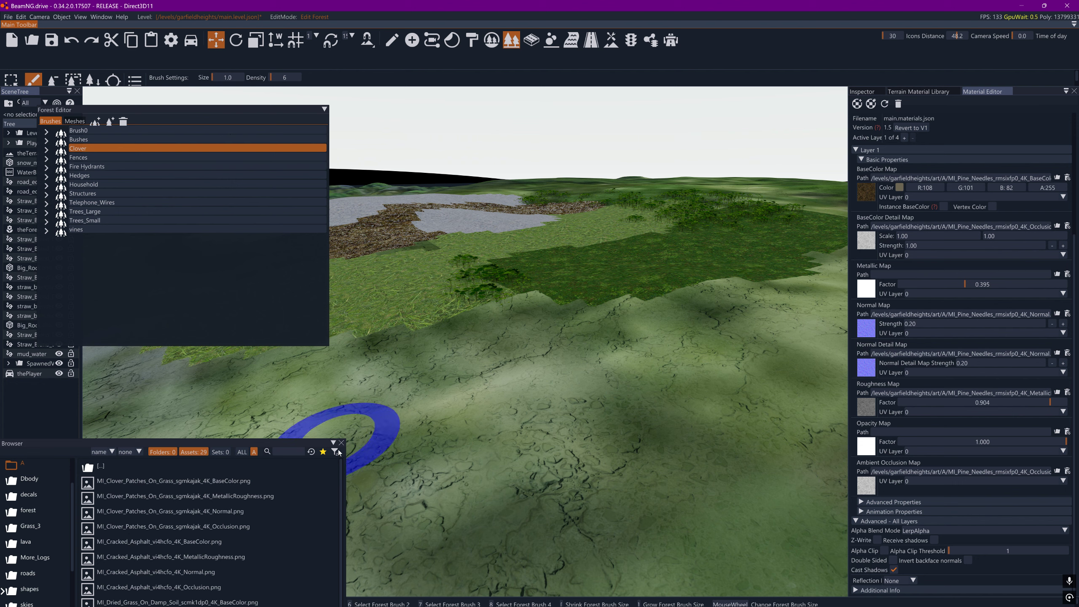
{"action": "left_click_drag", "start_coordinate": [310, 446], "coordinate": [663, 110]}
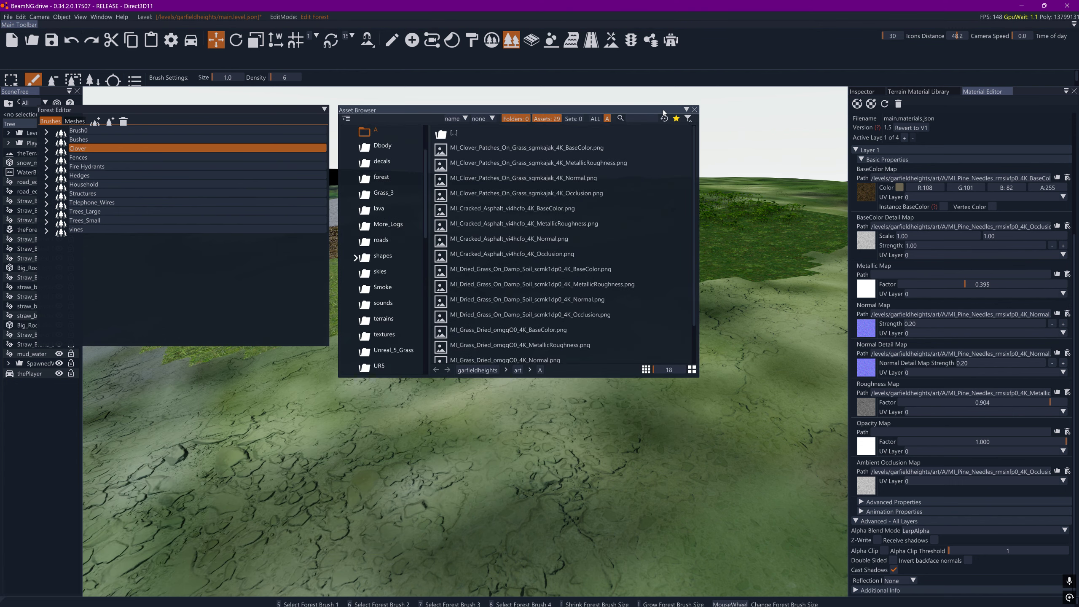
Place Dbody.dae from the level's art/Dbody folder on the terrain in front of the grass, and close the Asset Browser.
{"action": "left_click_drag", "start_coordinate": [426, 208], "coordinate": [425, 169]}
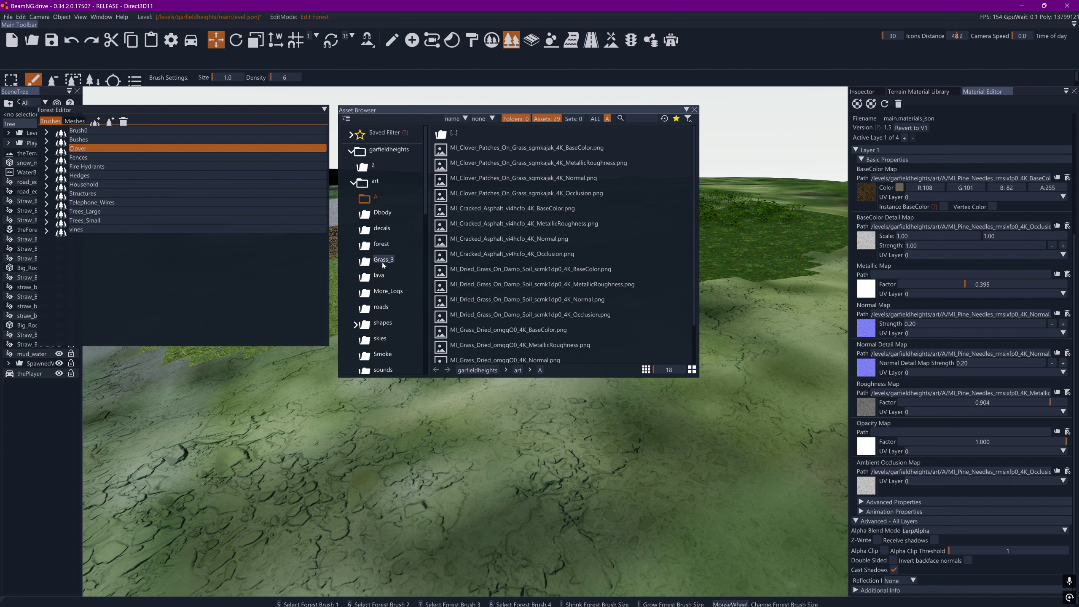
{"action": "left_click", "coordinate": [376, 179]}
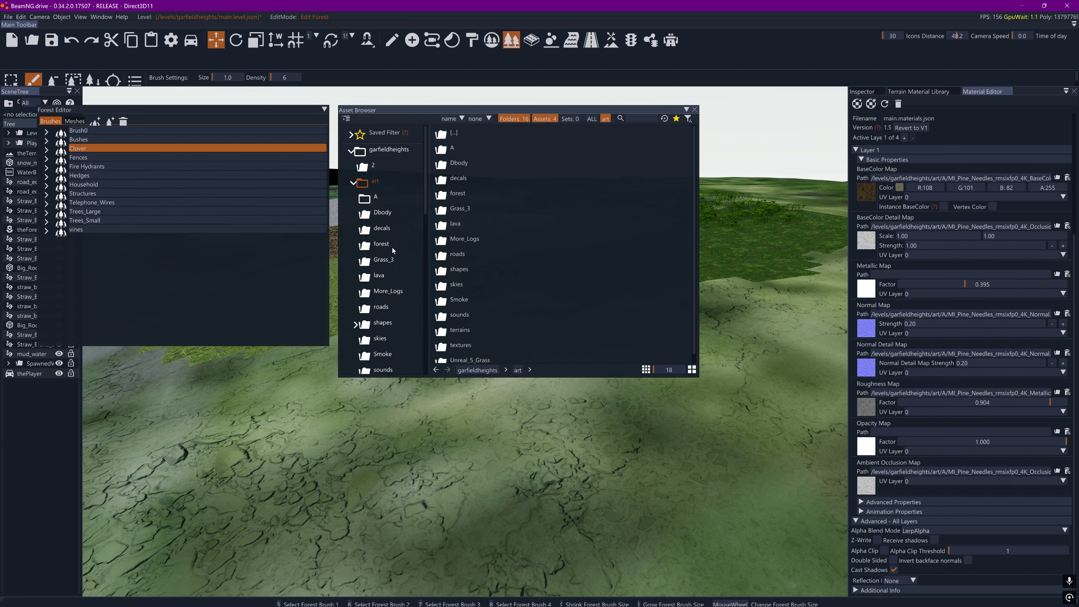
{"action": "scroll", "coordinate": [393, 314], "scroll_direction": "down", "scroll_amount": 1}
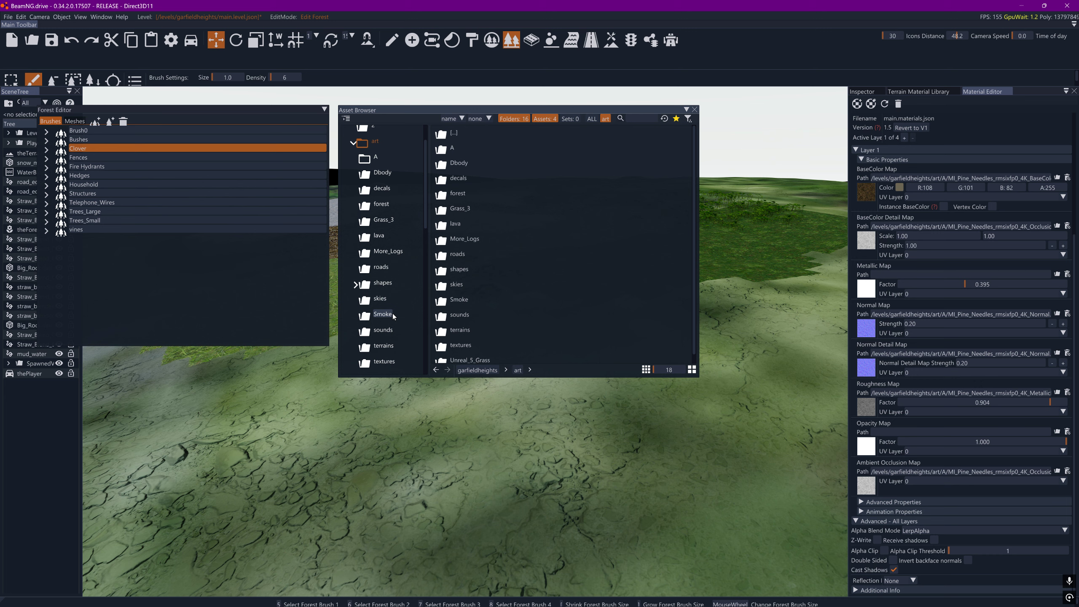
{"action": "scroll", "coordinate": [392, 311], "scroll_direction": "down", "scroll_amount": 1}
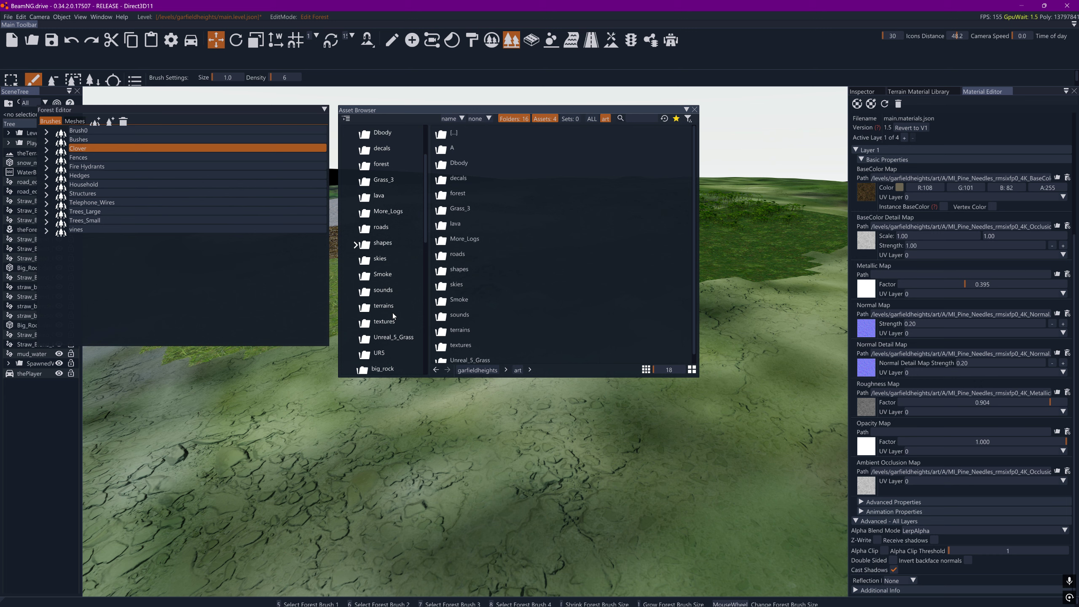
{"action": "scroll", "coordinate": [393, 312], "scroll_direction": "up", "scroll_amount": 1}
{"action": "left_click", "coordinate": [384, 173]}
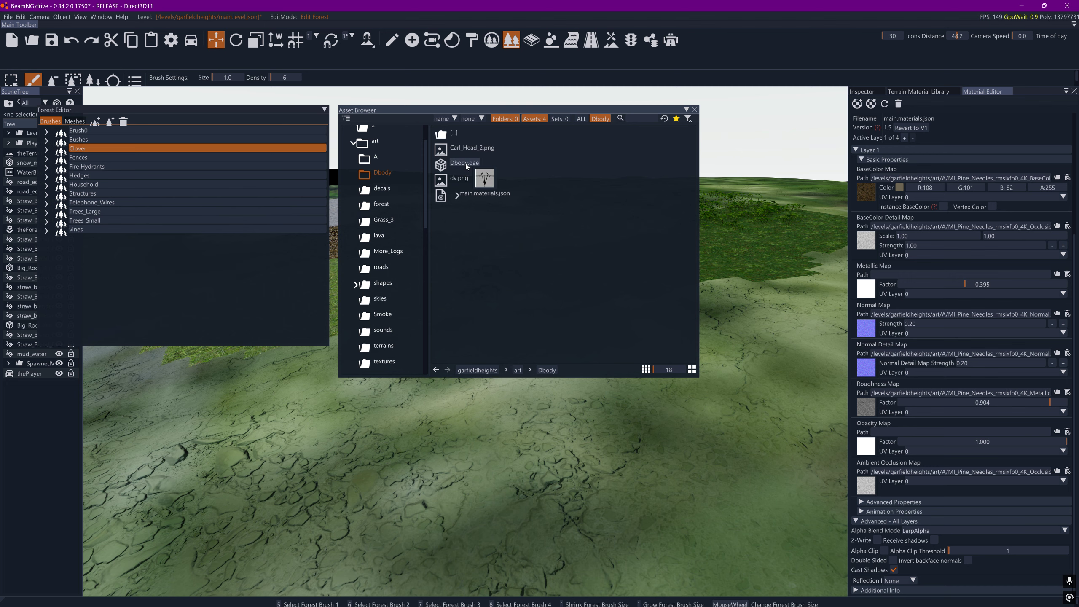
{"action": "left_click_drag", "start_coordinate": [466, 164], "coordinate": [763, 214]}
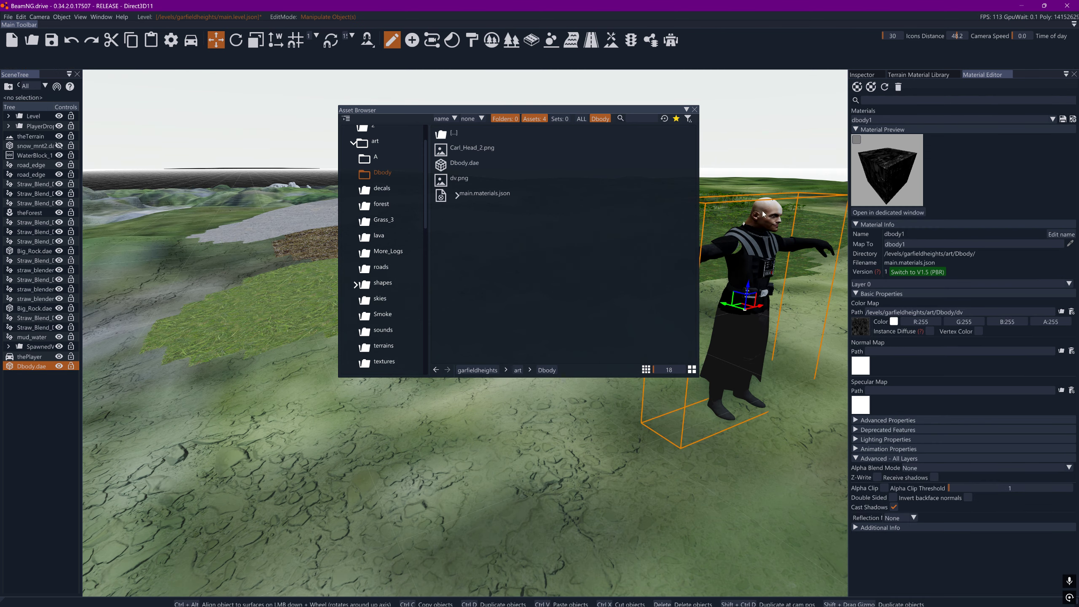
{"action": "left_click", "coordinate": [695, 110]}
Examine the placed Dbody.dae character's head, body and robe textures from the front and the side.
{"action": "right_click_drag", "start_coordinate": [711, 126], "coordinate": [589, 129]}
{"action": "key", "text": "s"}
{"action": "key", "text": "d"}
{"action": "key", "text": "d"}
{"action": "key", "text": "w"}
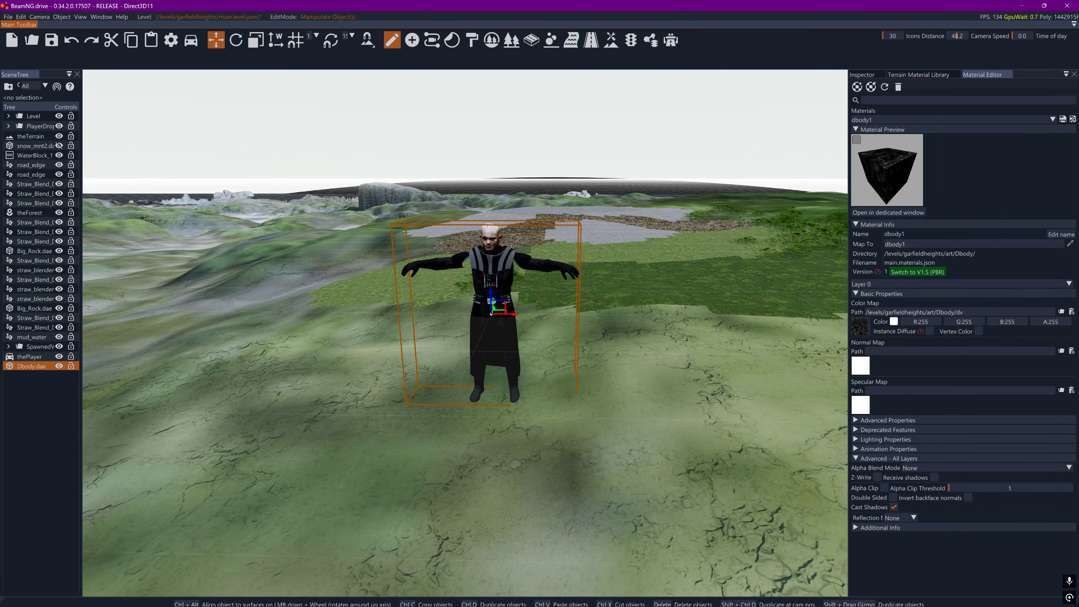
{"action": "key", "text": "w"}
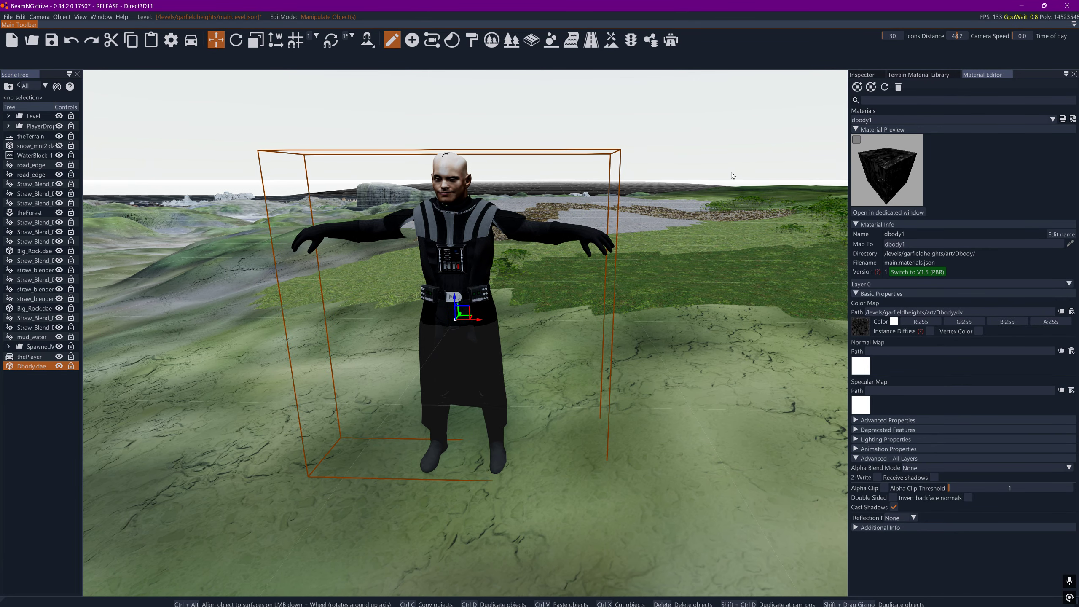
{"action": "right_click_drag", "start_coordinate": [672, 164], "coordinate": [646, 140]}
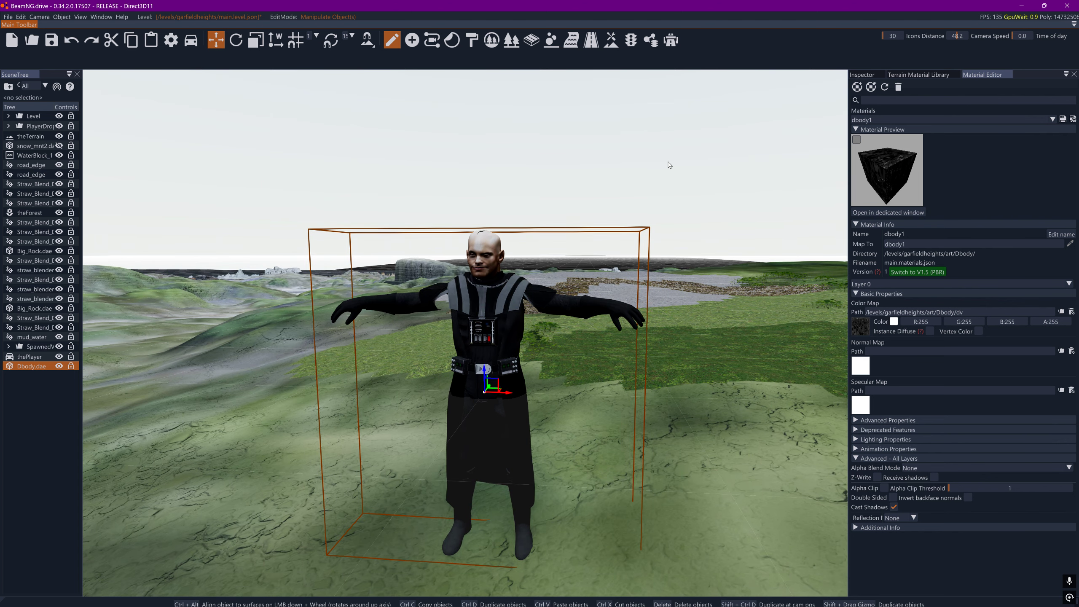
{"action": "mouse_move", "coordinate": [669, 165]}
{"action": "right_mouse_down"}
{"action": "mouse_move", "coordinate": [627, 163]}
{"action": "mouse_move", "coordinate": [654, 164]}
{"action": "mouse_move", "coordinate": [638, 164]}
{"action": "mouse_move", "coordinate": [634, 179]}
{"action": "mouse_move", "coordinate": [649, 188]}
{"action": "mouse_move", "coordinate": [845, 190]}
{"action": "mouse_move", "coordinate": [669, 165]}
{"action": "right_mouse_up"}
{"action": "key", "text": "d"}
{"action": "key", "text": "d"}
{"action": "key", "text": "w"}
{"action": "key", "text": "a"}
{"action": "key", "text": "w"}
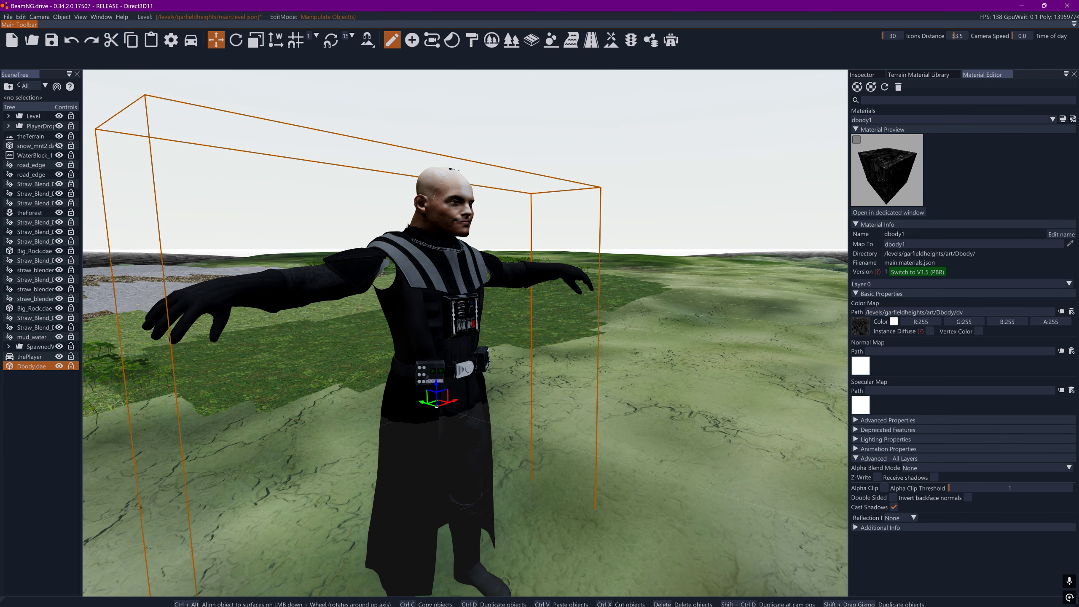
Switch to Blender, return to Object Mode, select the Armature and set it to Pose Position.
{"action": "key", "text": "alt+Tab"}
{"action": "key", "text": "Tab"}
{"action": "key", "text": "Tab"}
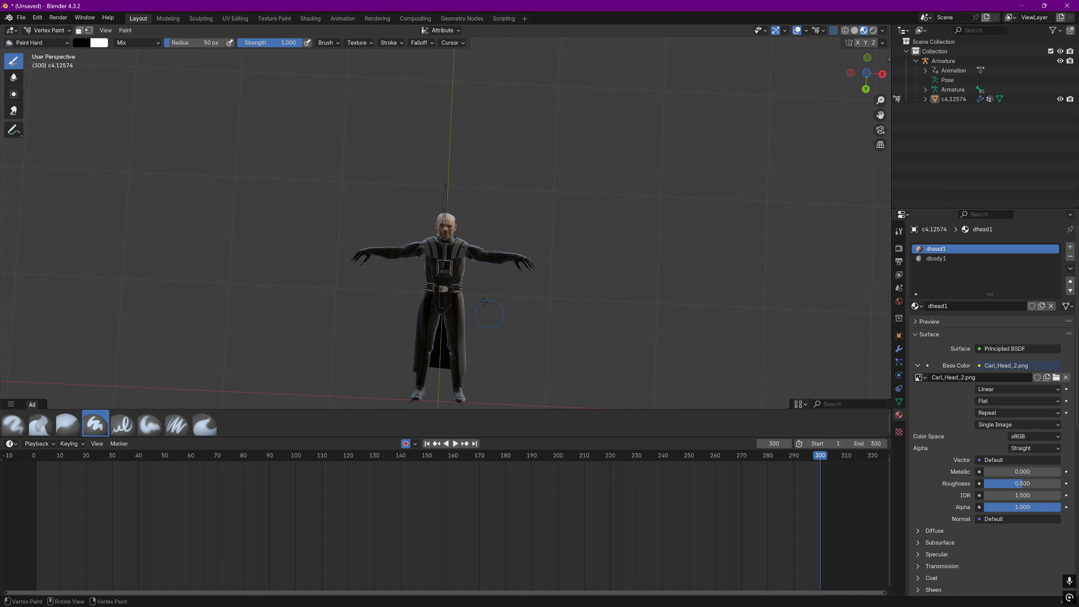
{"action": "left_click", "coordinate": [47, 30]}
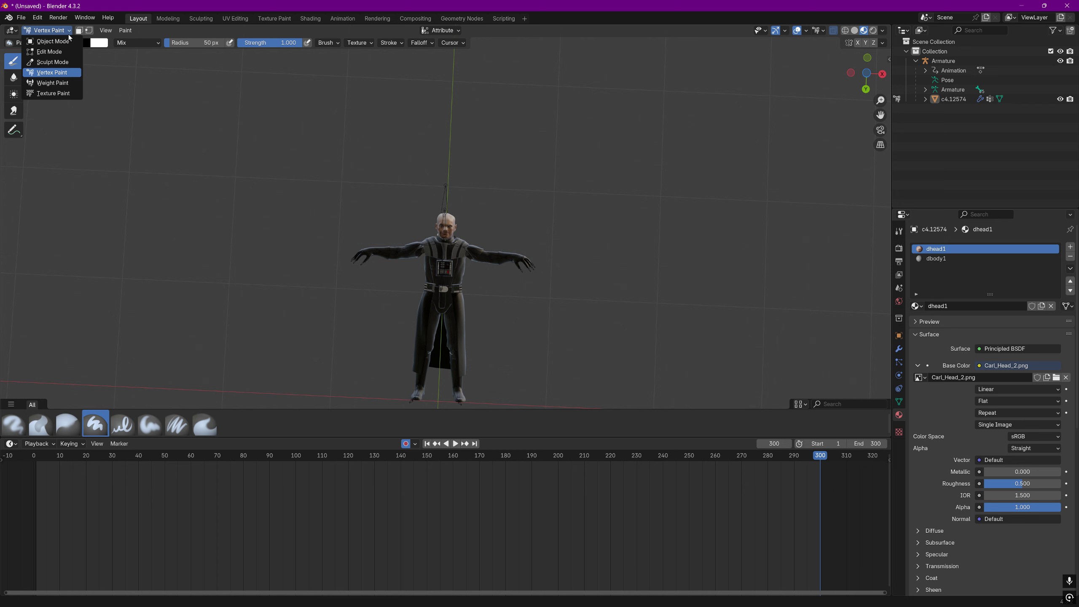
{"action": "left_click", "coordinate": [51, 42]}
{"action": "left_click", "coordinate": [450, 201]}
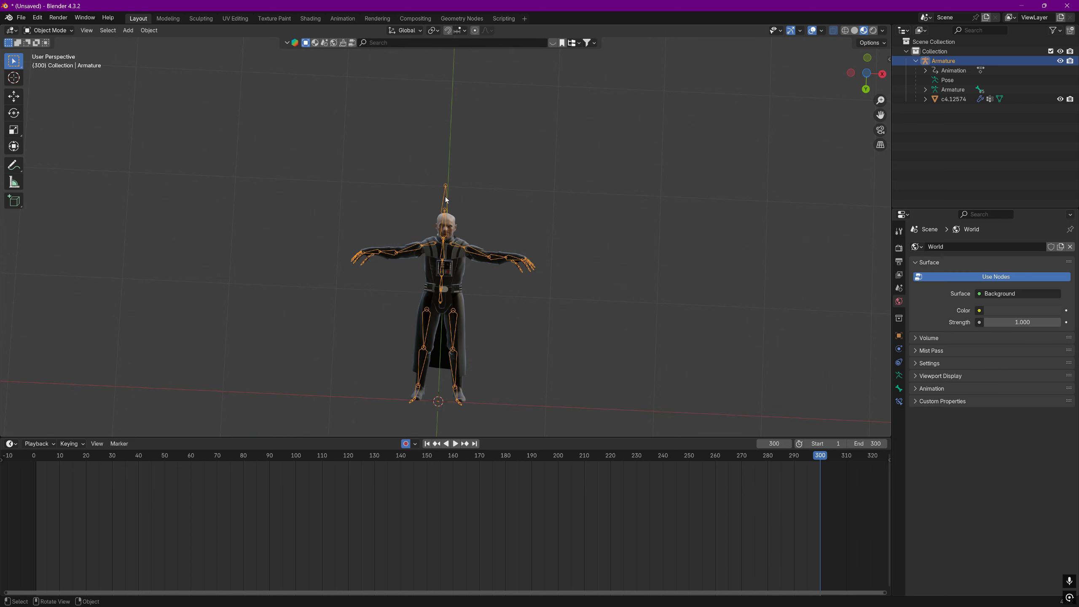
{"action": "left_click", "coordinate": [899, 374]}
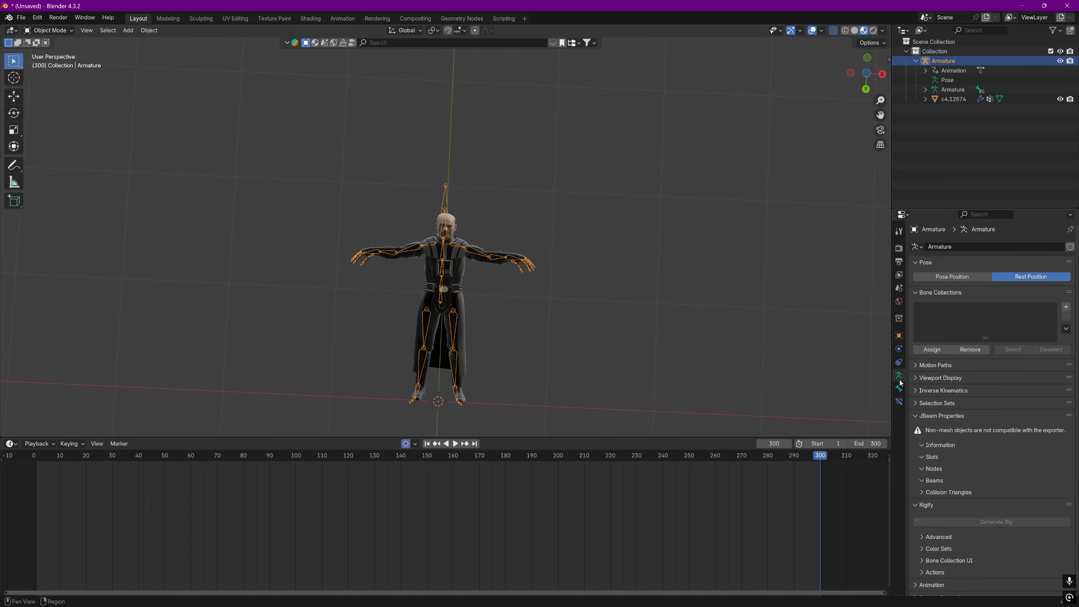
{"action": "left_click", "coordinate": [952, 277]}
{"action": "middle_click_drag", "start_coordinate": [619, 298], "coordinate": [534, 36]}
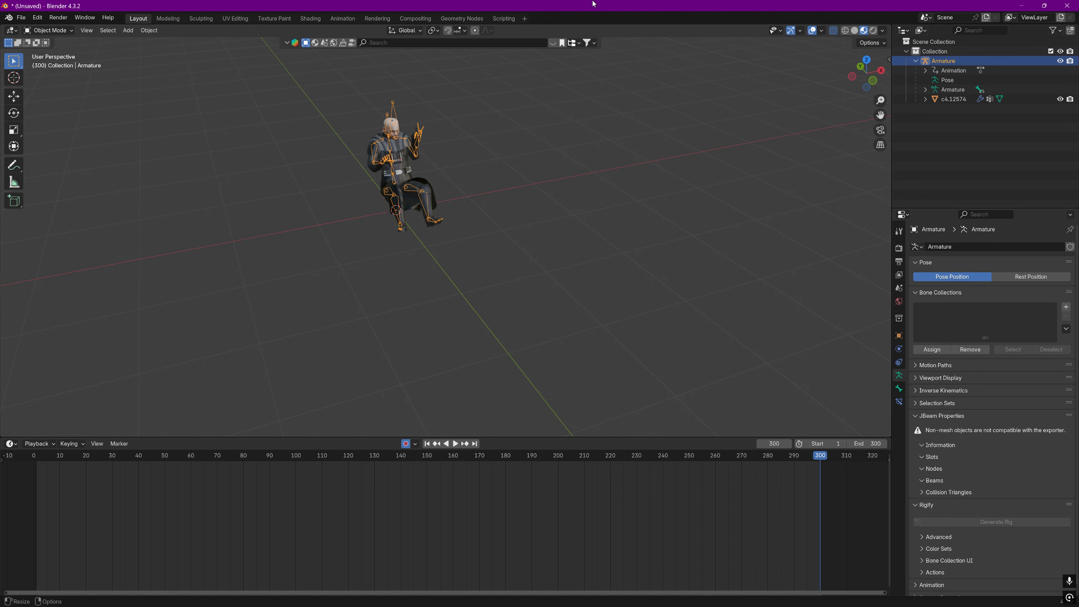
Export the seated character as COLLADA, overwriting Dbody.dae in the level's art/Dbody folder.
{"action": "left_click", "coordinate": [26, 16]}
{"action": "mouse_move", "coordinate": [46, 162]}
{"action": "left_click", "coordinate": [181, 166]}
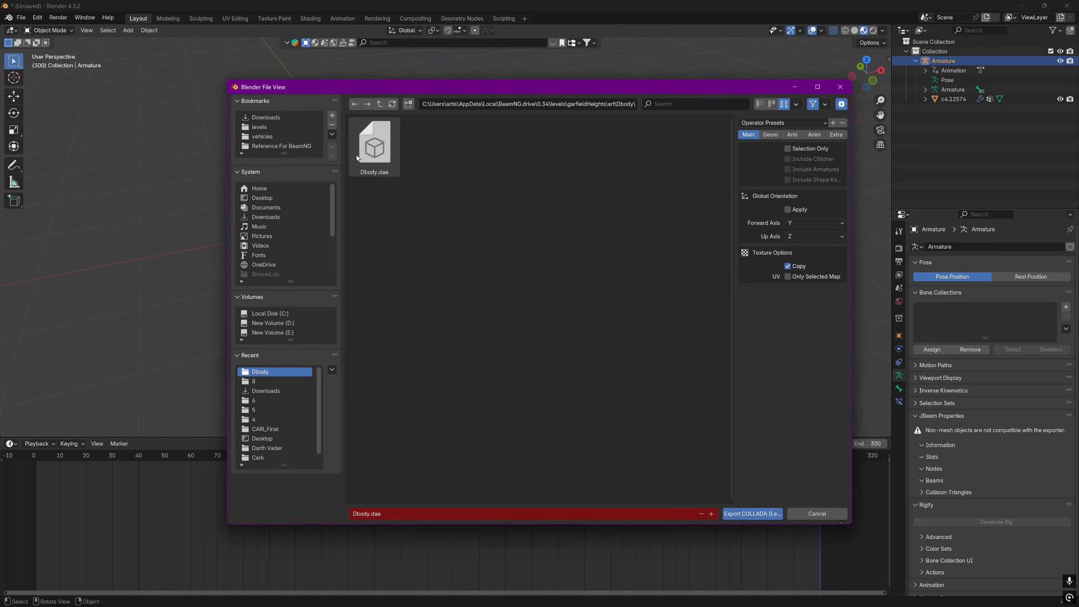
{"action": "left_click", "coordinate": [749, 515]}
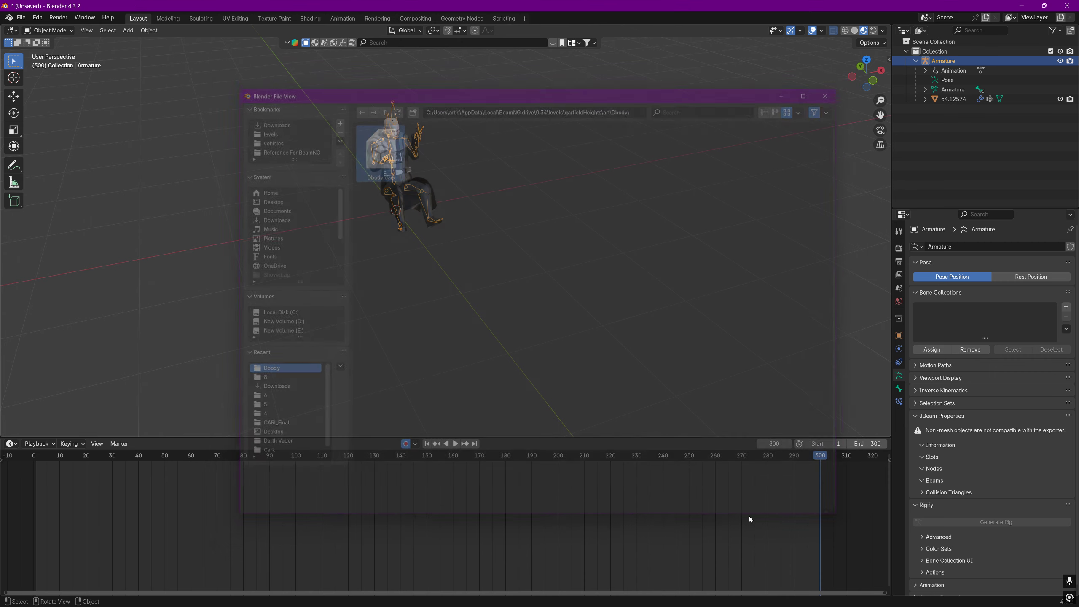
Switch to BeamNG.drive and raise the re-exported Dbody.dae model vertically above the terrain.
{"action": "key", "text": "alt+Tab"}
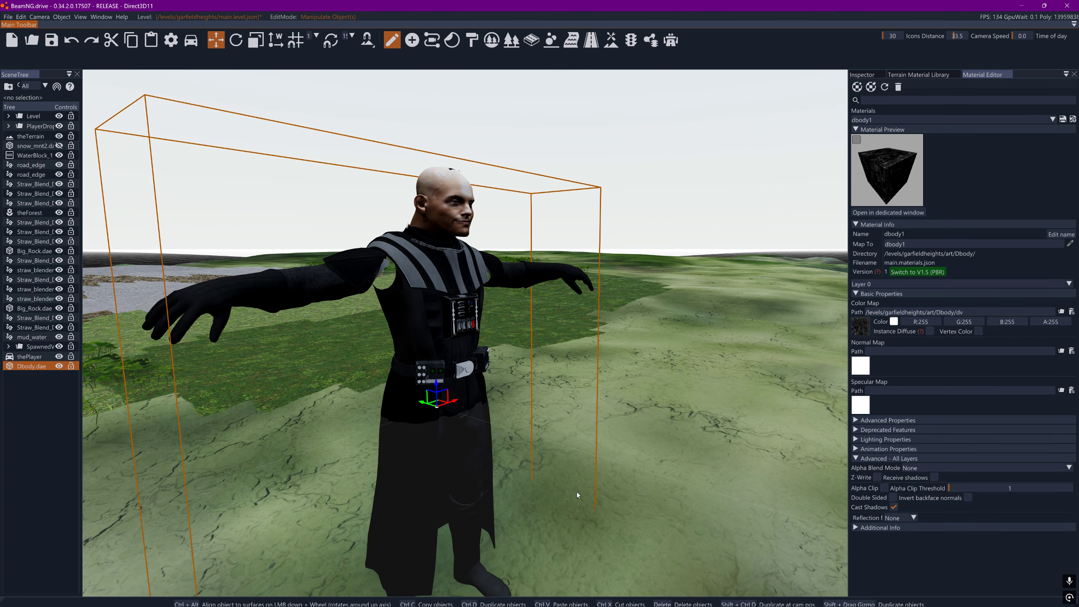
{"action": "right_click_drag", "start_coordinate": [645, 465], "coordinate": [638, 499]}
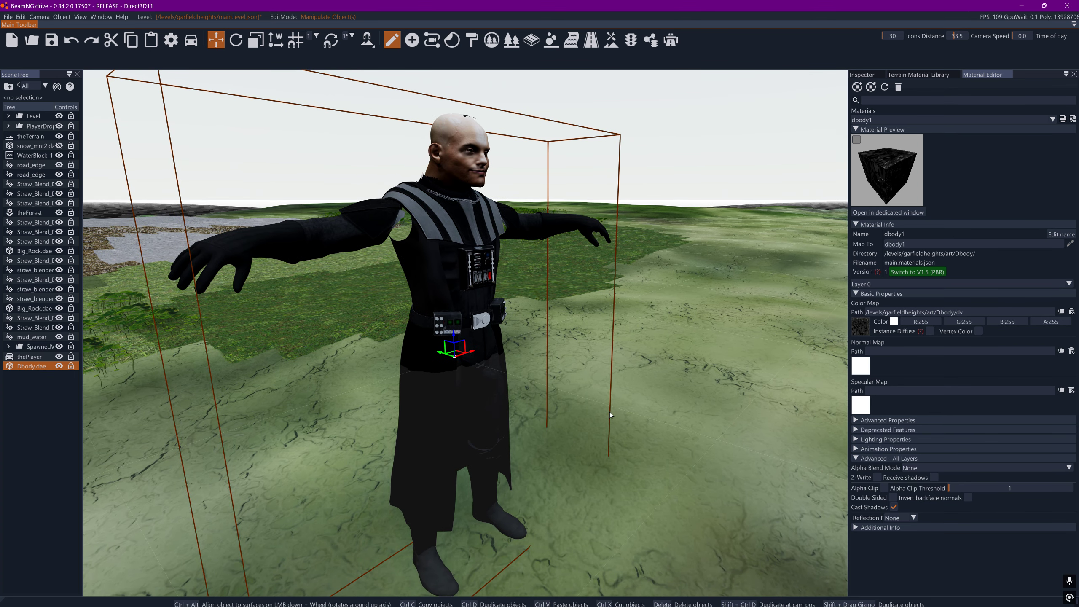
{"action": "right_click_drag", "start_coordinate": [574, 410], "coordinate": [540, 300]}
{"action": "key", "text": "s"}
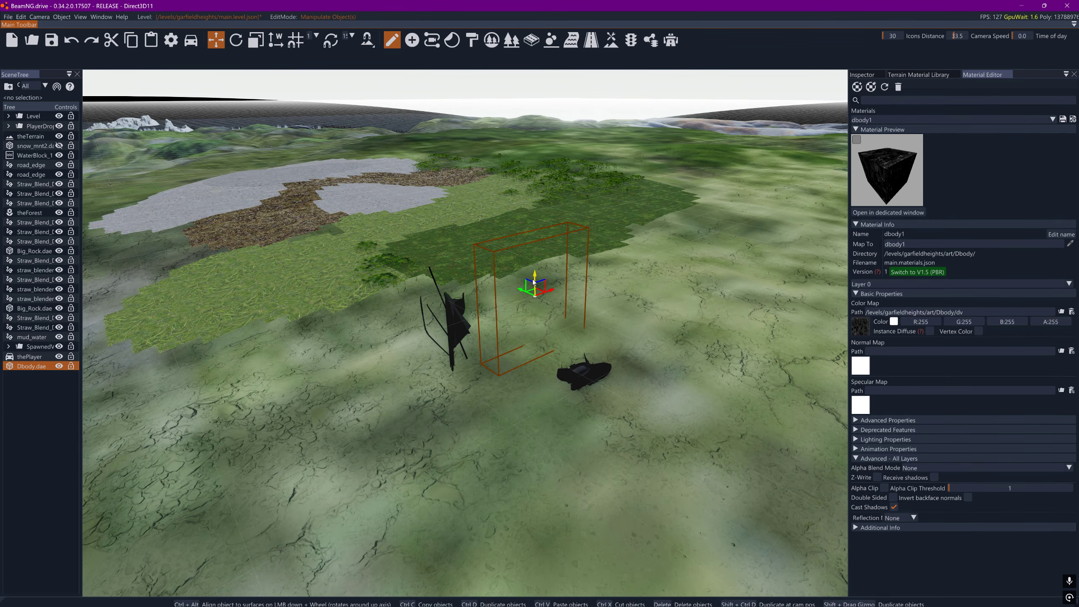
{"action": "left_click_drag", "start_coordinate": [535, 274], "coordinate": [540, 88]}
{"action": "left_click_drag", "start_coordinate": [535, 218], "coordinate": [537, 110]}
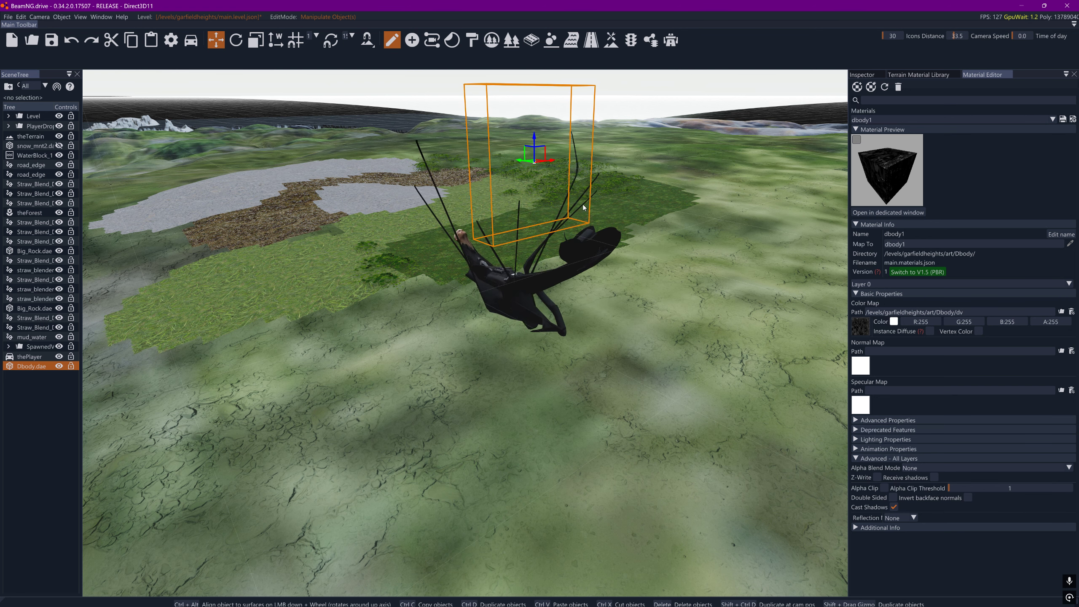
Switch to Blender and compare the armature's Rest Position with its Pose Position from the side.
{"action": "key", "text": "alt+Tab"}
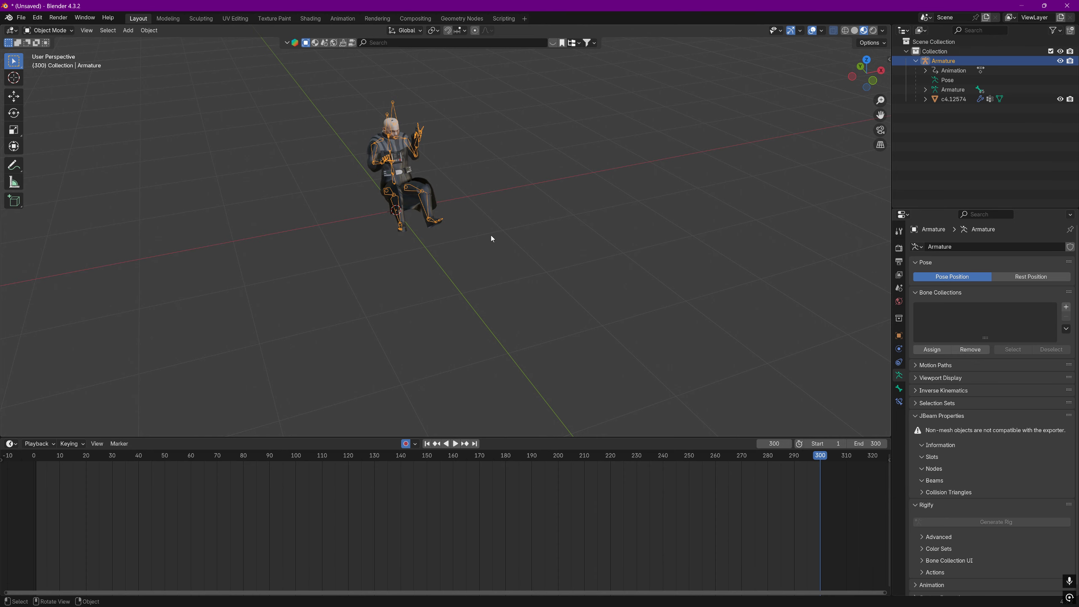
{"action": "middle_click_drag", "start_coordinate": [526, 224], "coordinate": [547, 226]}
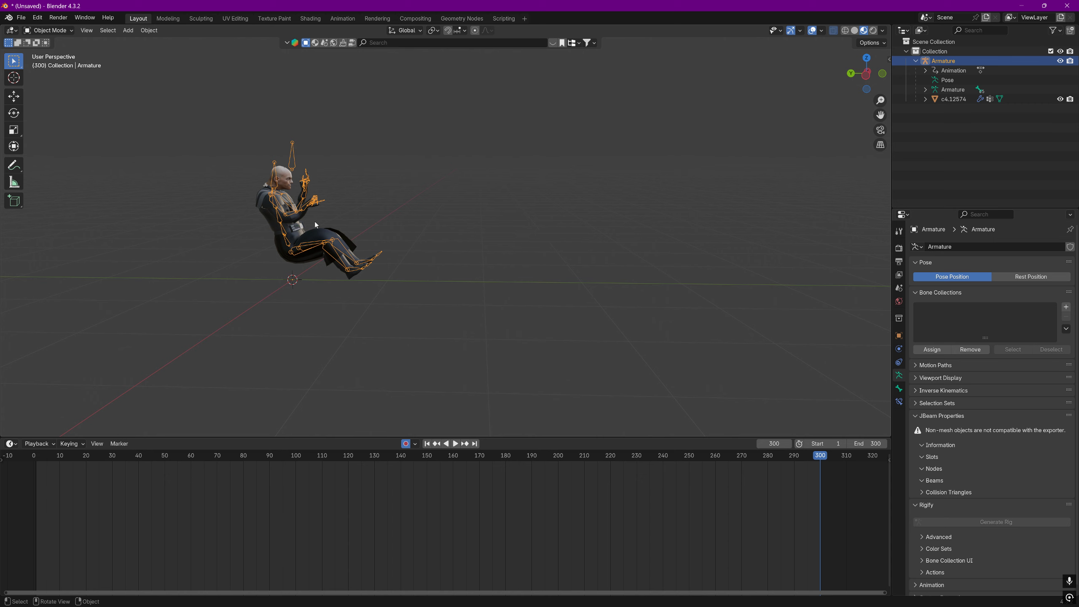
{"action": "left_click", "coordinate": [1010, 276]}
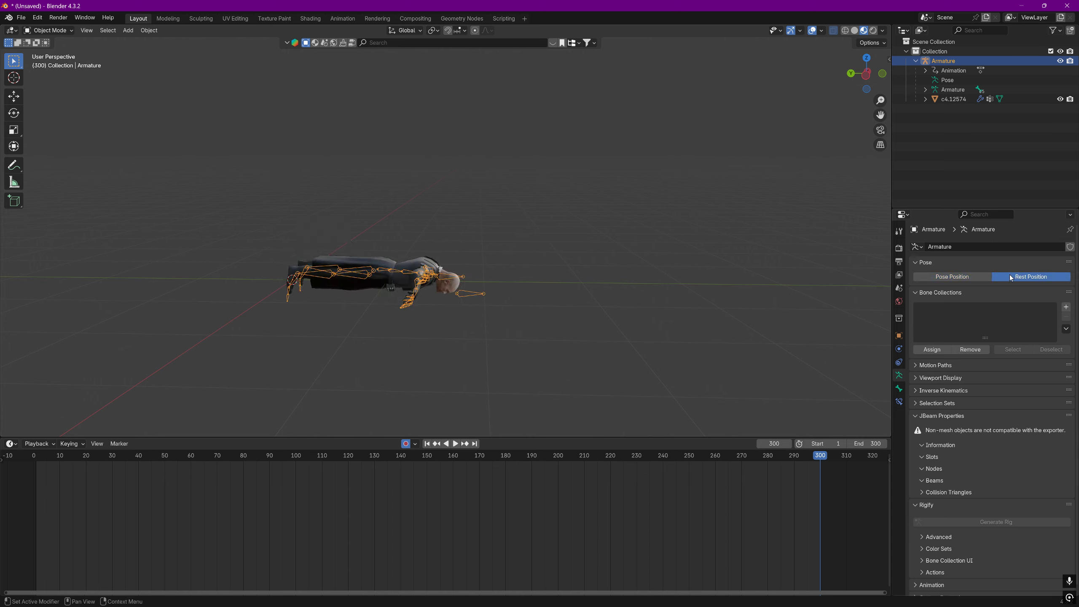
{"action": "left_click", "coordinate": [952, 277]}
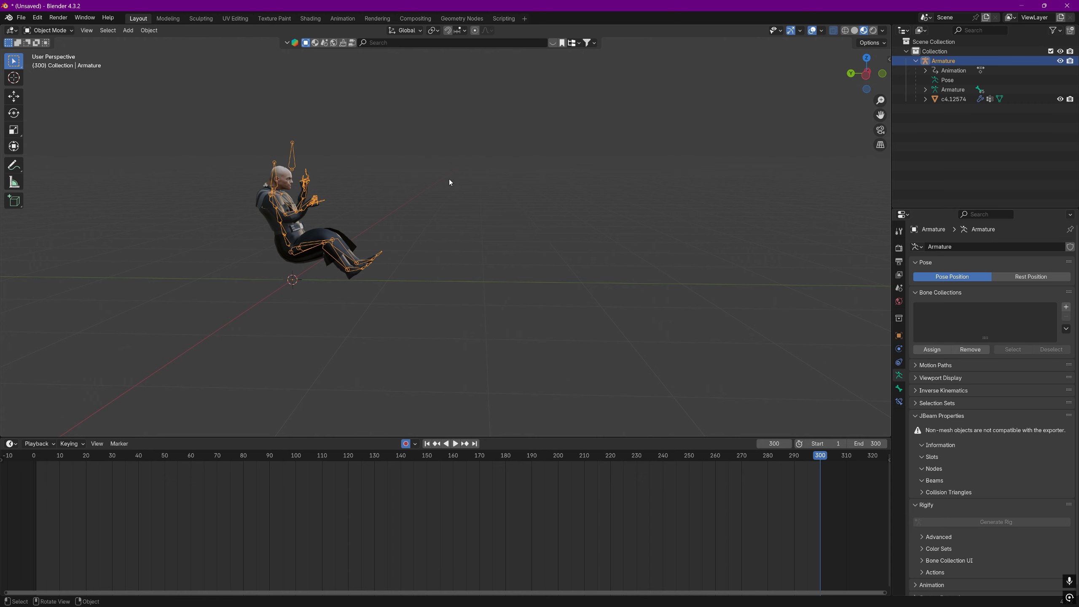
Select the character mesh c4.12574 and rotate it freely around the global X axis.
{"action": "left_click", "coordinate": [267, 218]}
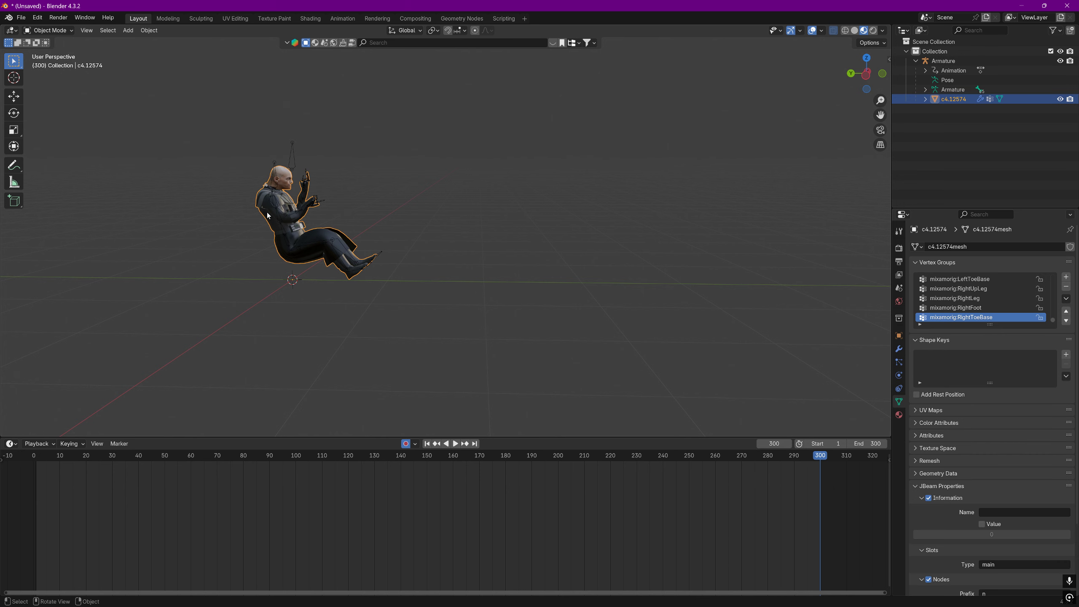
{"action": "key", "text": "r"}
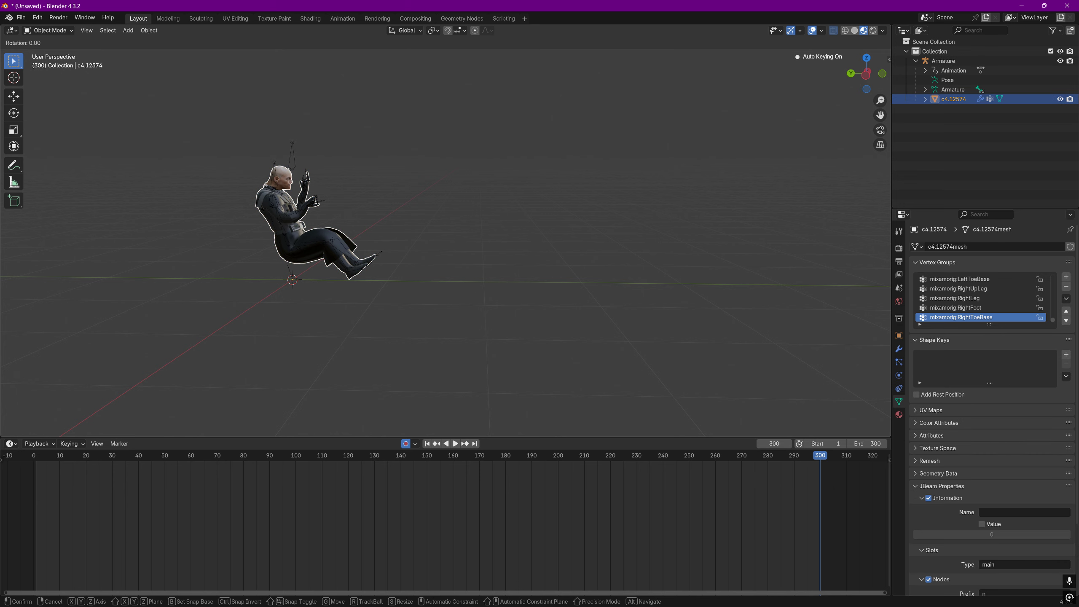
{"action": "key", "text": "x"}
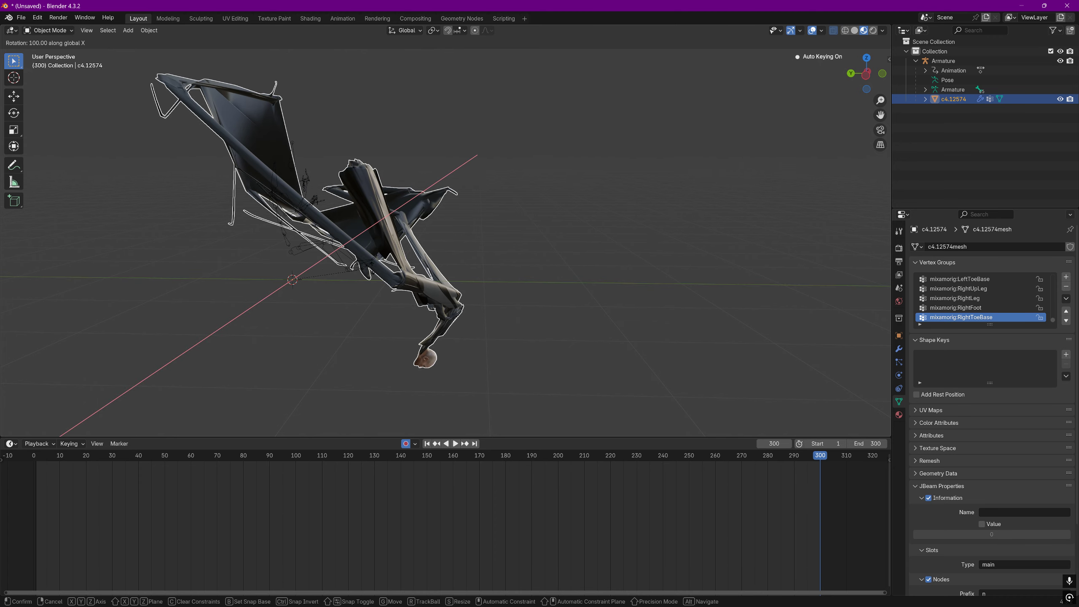
{"action": "left_click", "coordinate": [371, 257]}
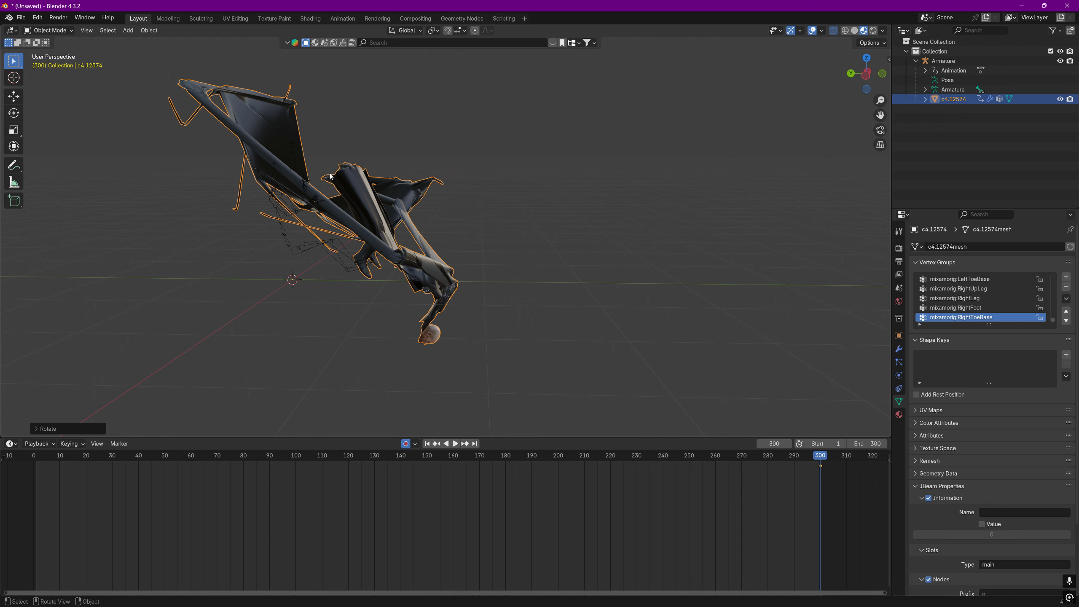
Export the scene with the rotated character mesh as COLLADA, overwriting Dbody.dae in the level's art/Dbody folder.
{"action": "left_click", "coordinate": [21, 18]}
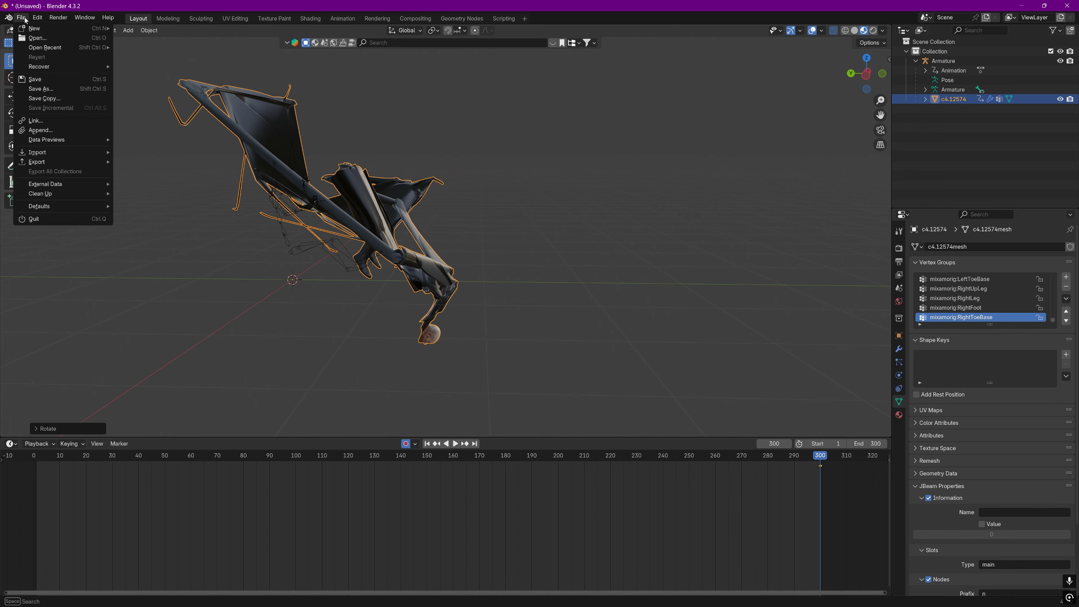
{"action": "mouse_move", "coordinate": [54, 162]}
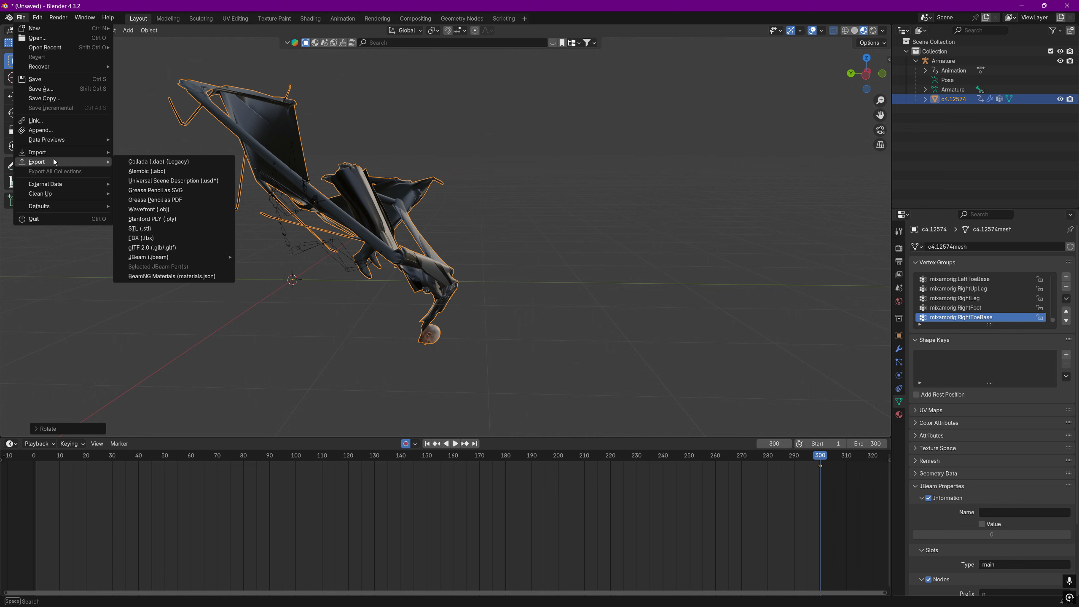
{"action": "left_click", "coordinate": [143, 166]}
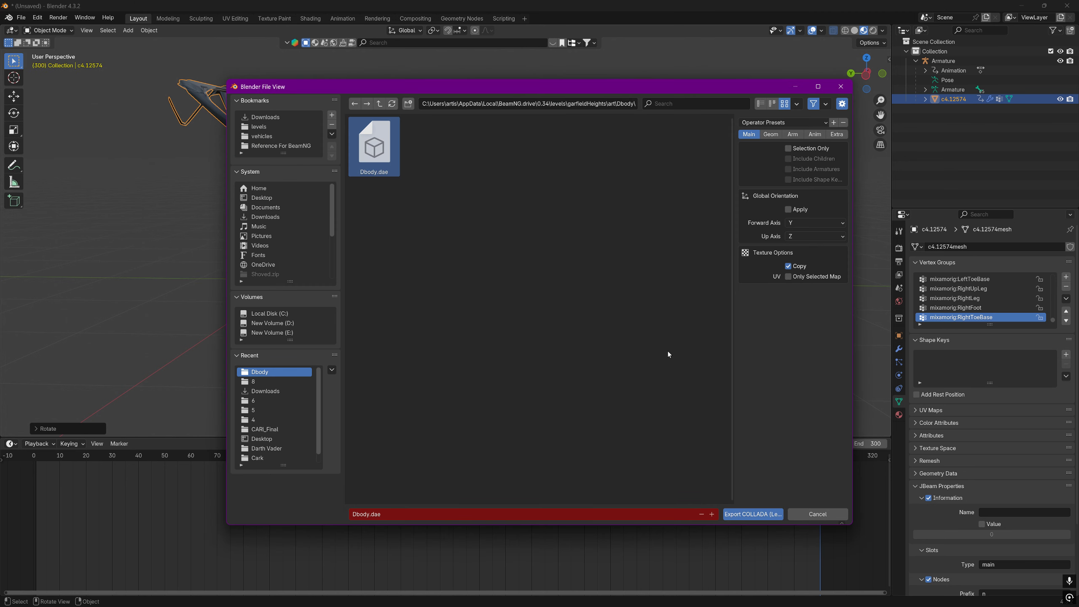
{"action": "left_click", "coordinate": [759, 513]}
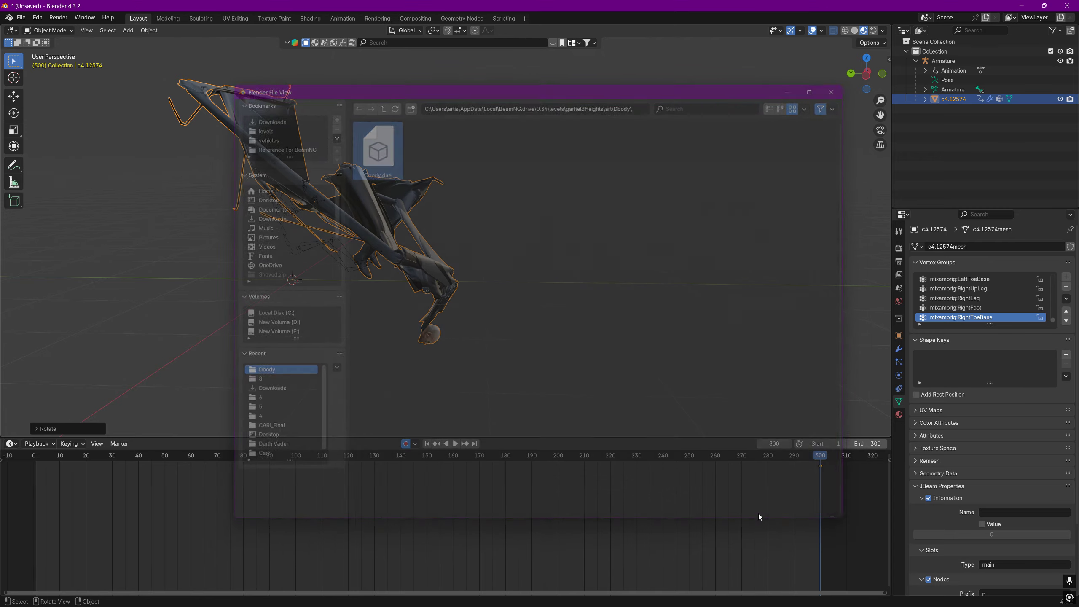
Switch to BeamNG.drive and examine the Dbody.dae character from several sides, both with and without the world editor.
{"action": "key", "text": "alt+Tab"}
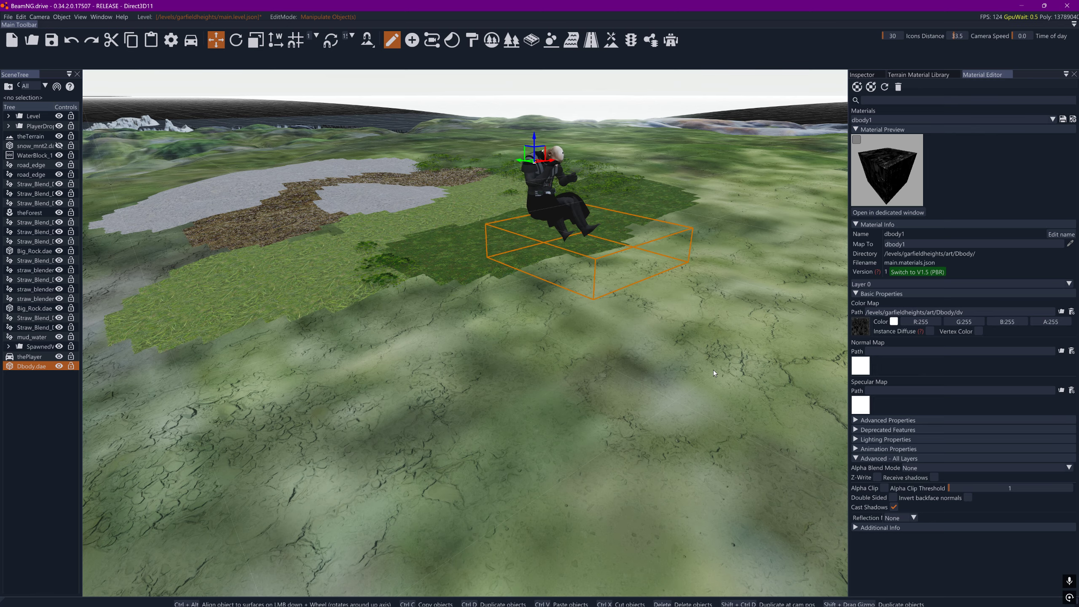
{"action": "right_click_drag", "start_coordinate": [713, 369], "coordinate": [840, 299]}
{"action": "key", "text": "w"}
{"action": "key", "text": "w"}
{"action": "key", "text": "a"}
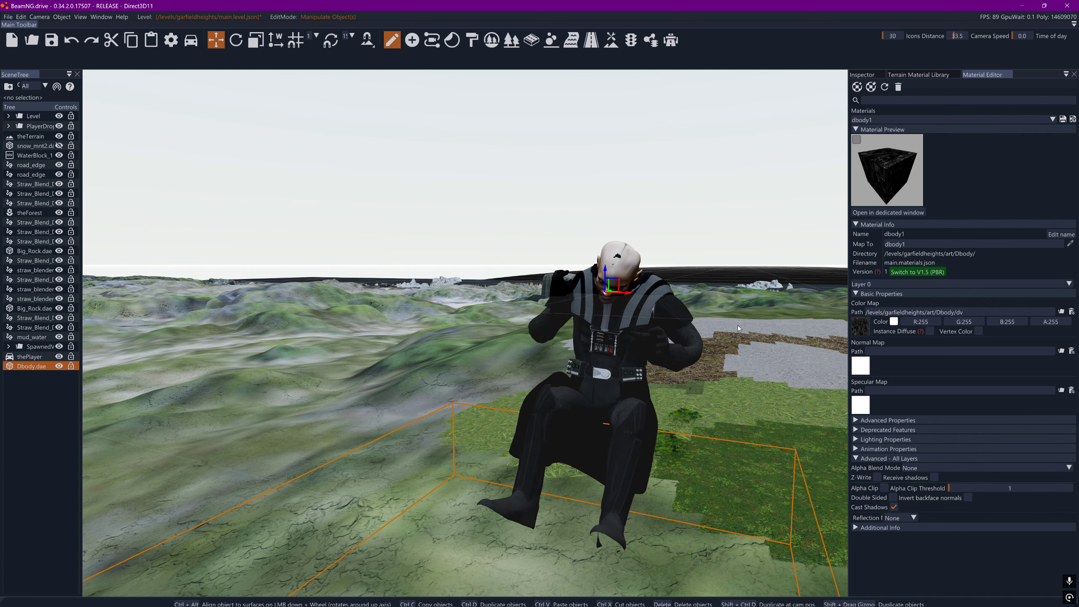
{"action": "right_click_drag", "start_coordinate": [710, 331], "coordinate": [702, 328]}
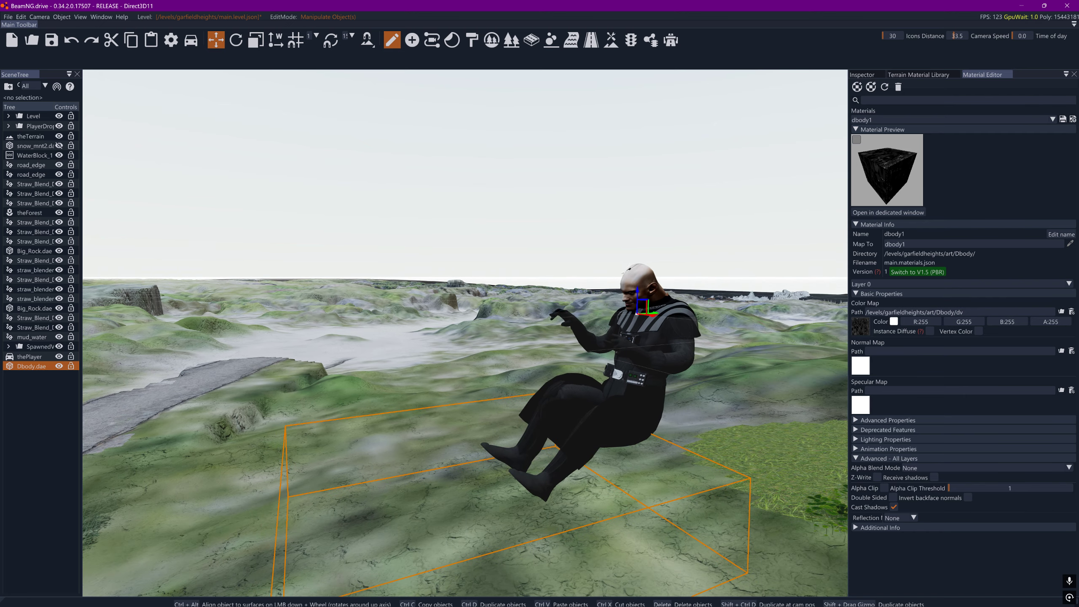
{"action": "key", "text": "F11"}
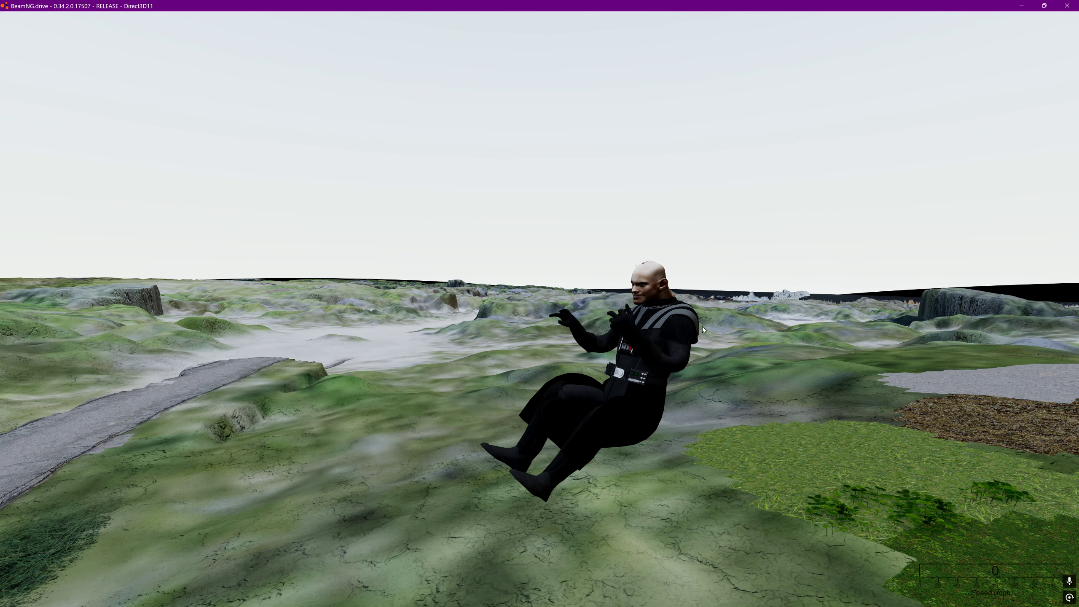
{"action": "key", "text": "F11"}
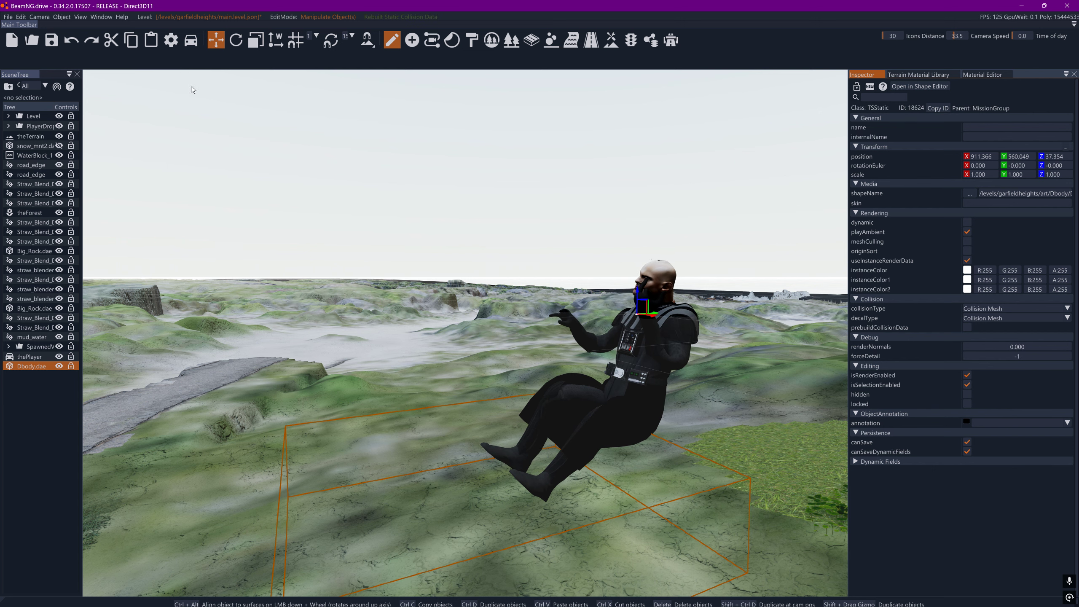
{"action": "left_click", "coordinate": [100, 18]}
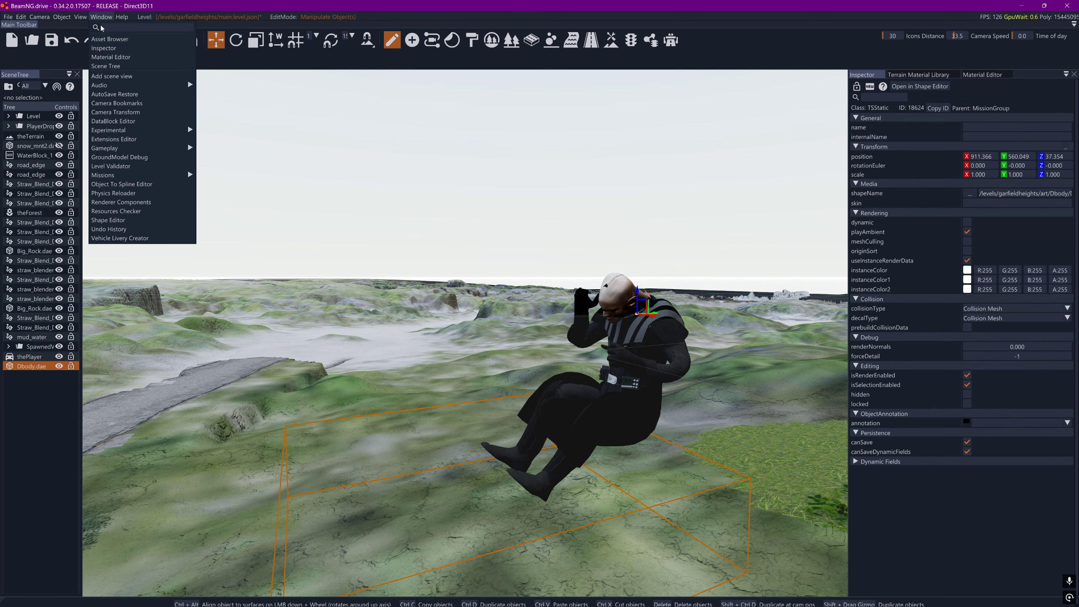
{"action": "key", "text": "F11"}
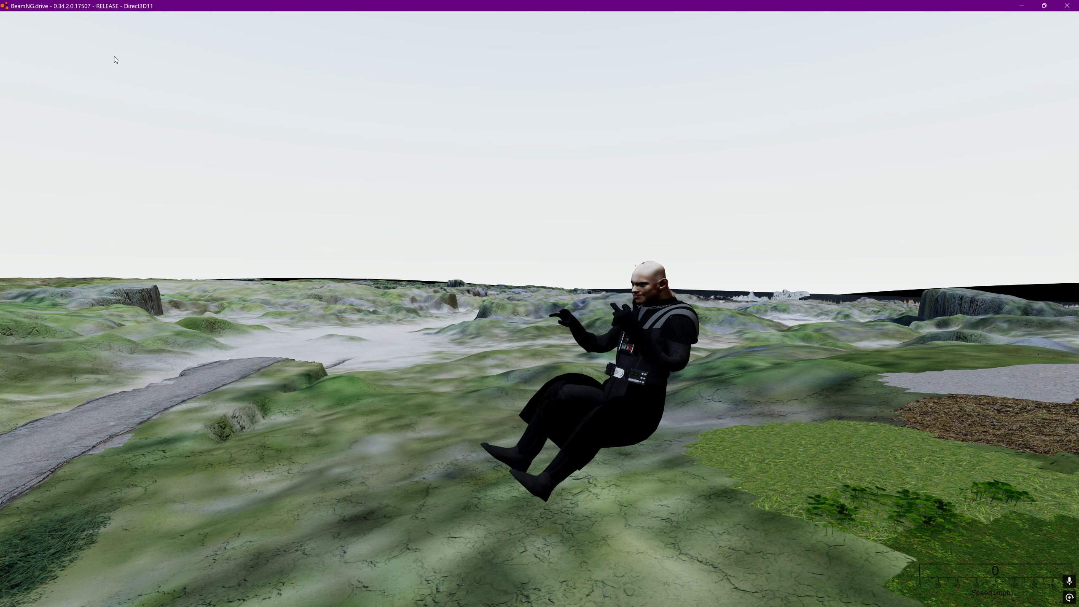
Replace the current vehicle with the Ibishu Wigeon in The Mantis (M) configuration.
{"action": "key", "text": "e"}
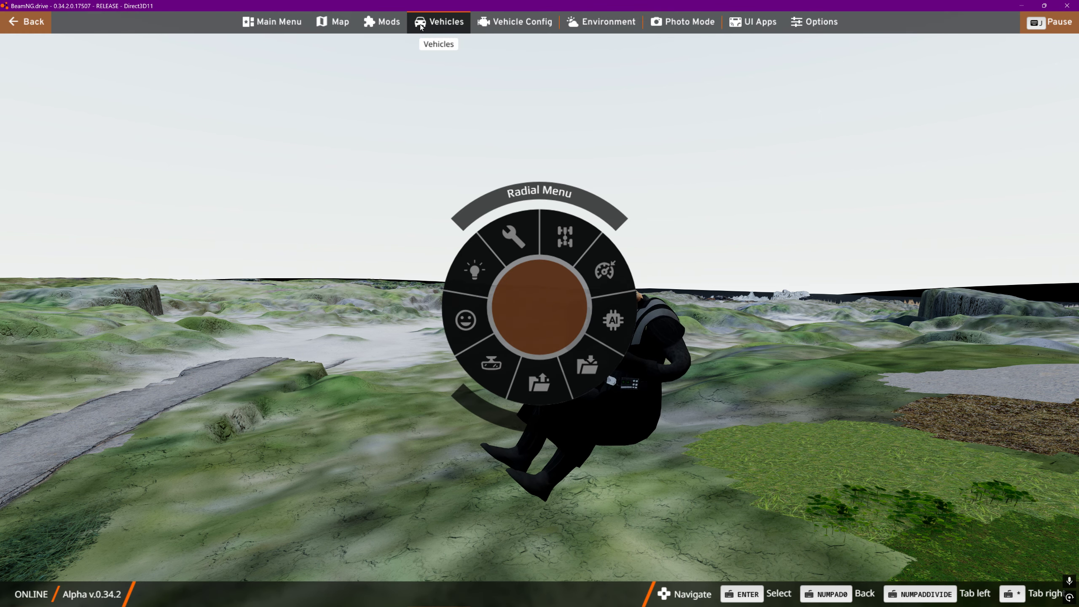
{"action": "left_click", "coordinate": [423, 26]}
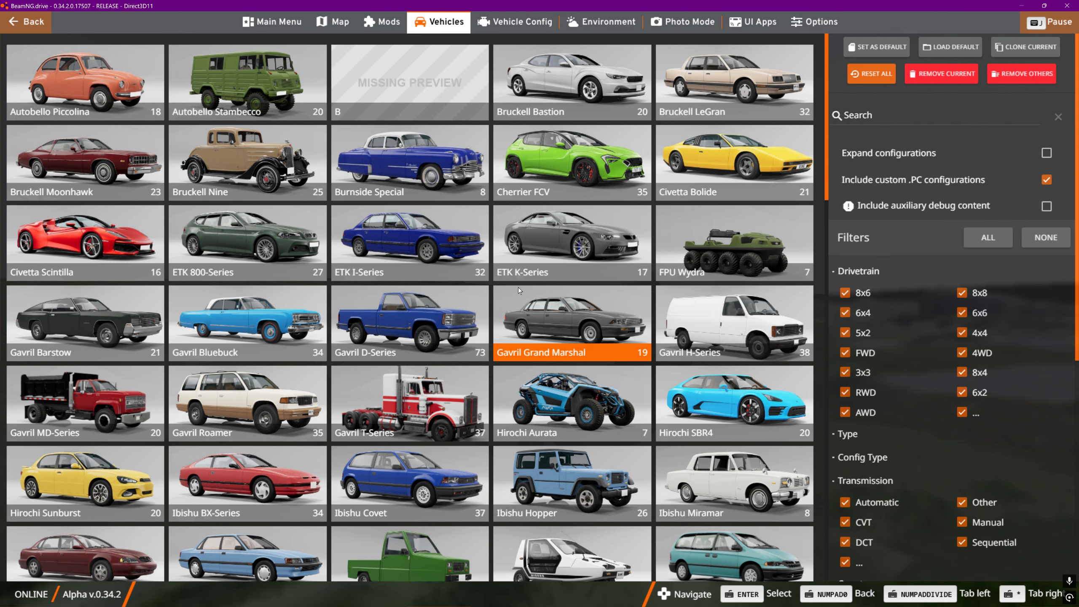
{"action": "scroll", "coordinate": [518, 288], "scroll_direction": "down", "scroll_amount": 2}
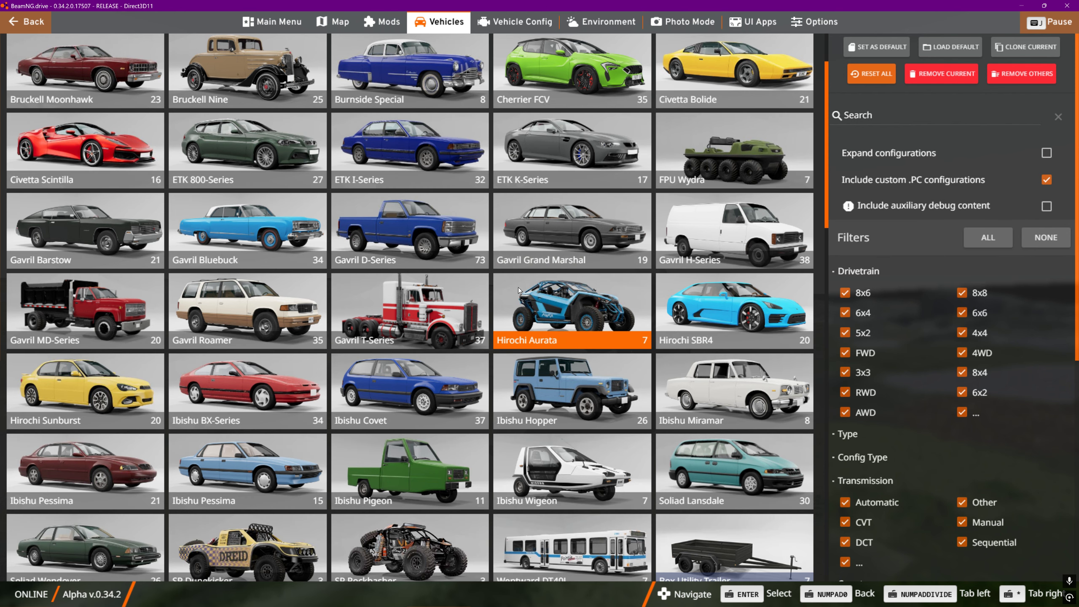
{"action": "left_click", "coordinate": [572, 463]}
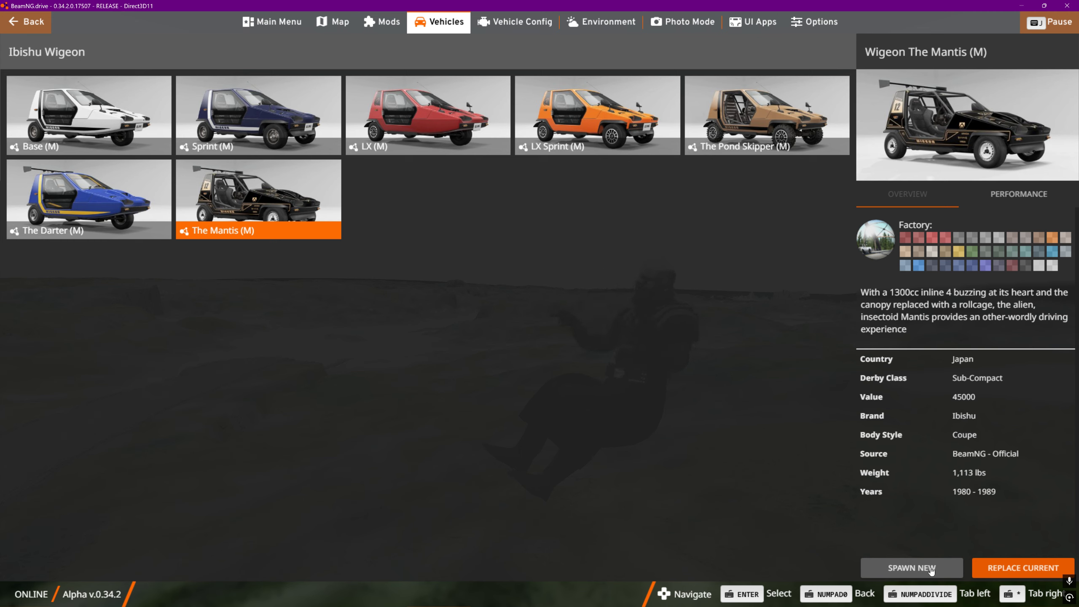
{"action": "left_click", "coordinate": [981, 566]}
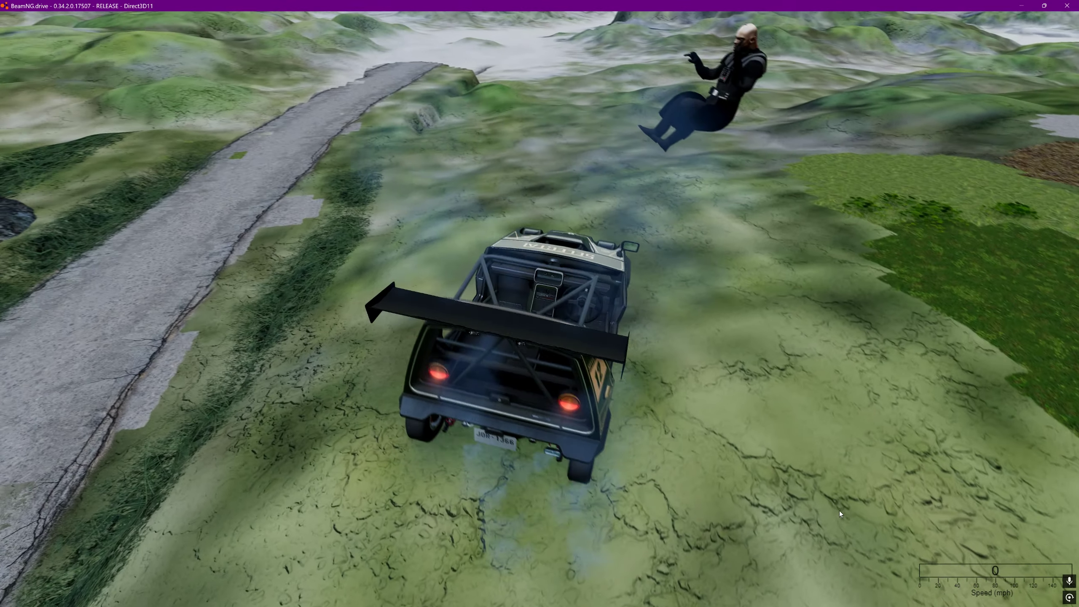
Relocate the Wigeon onto the asphalt road beside the big rock, using the free camera's position.
{"action": "key", "text": "a"}
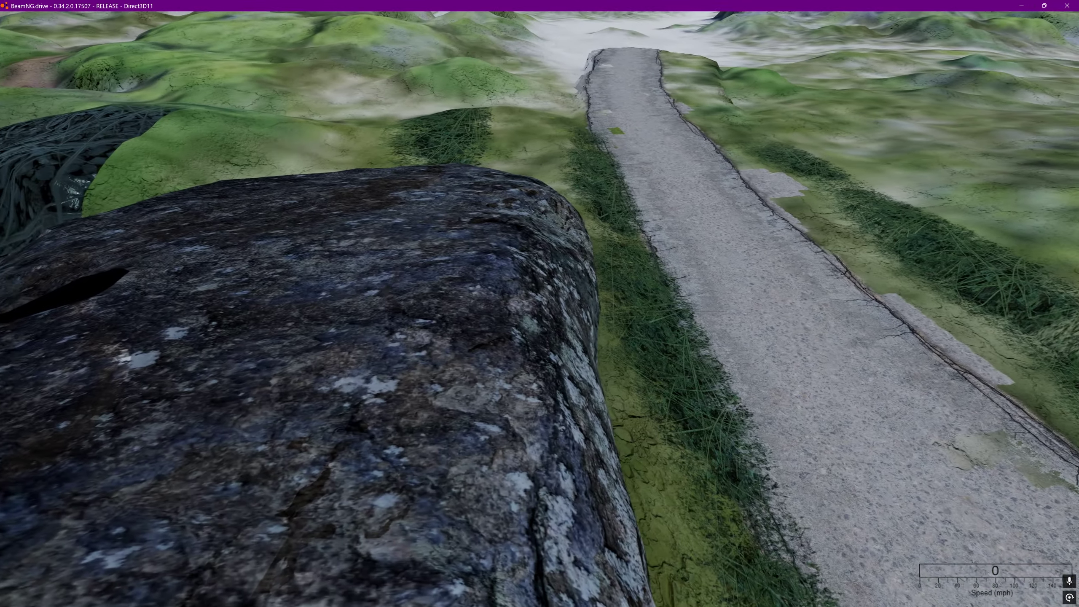
{"action": "key", "text": "d"}
{"action": "right_click_drag", "start_coordinate": [986, 566], "coordinate": [876, 470]}
{"action": "key", "text": "w"}
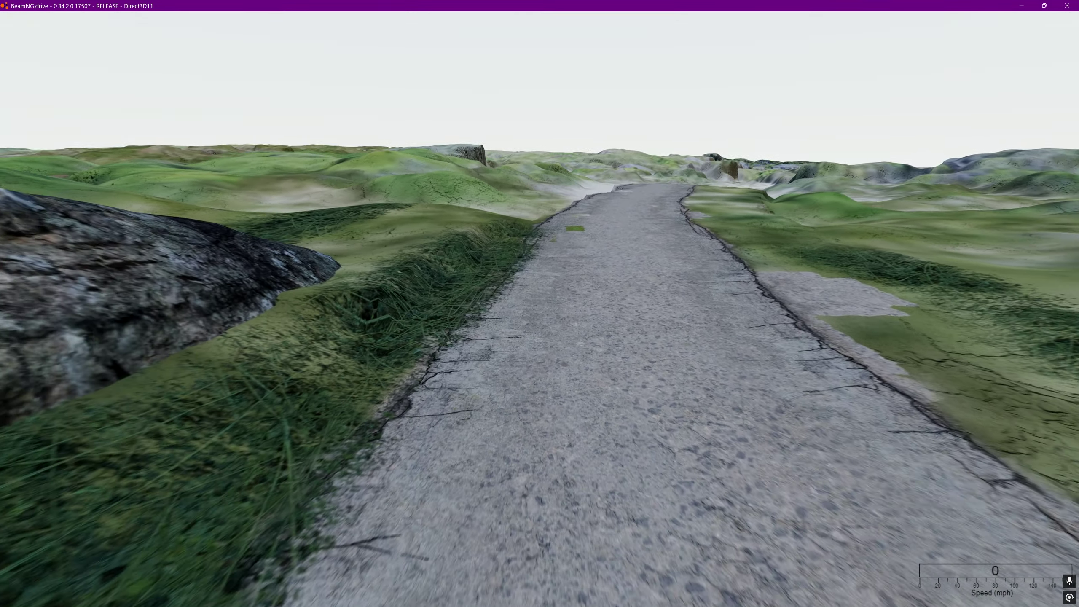
{"action": "key", "text": "s"}
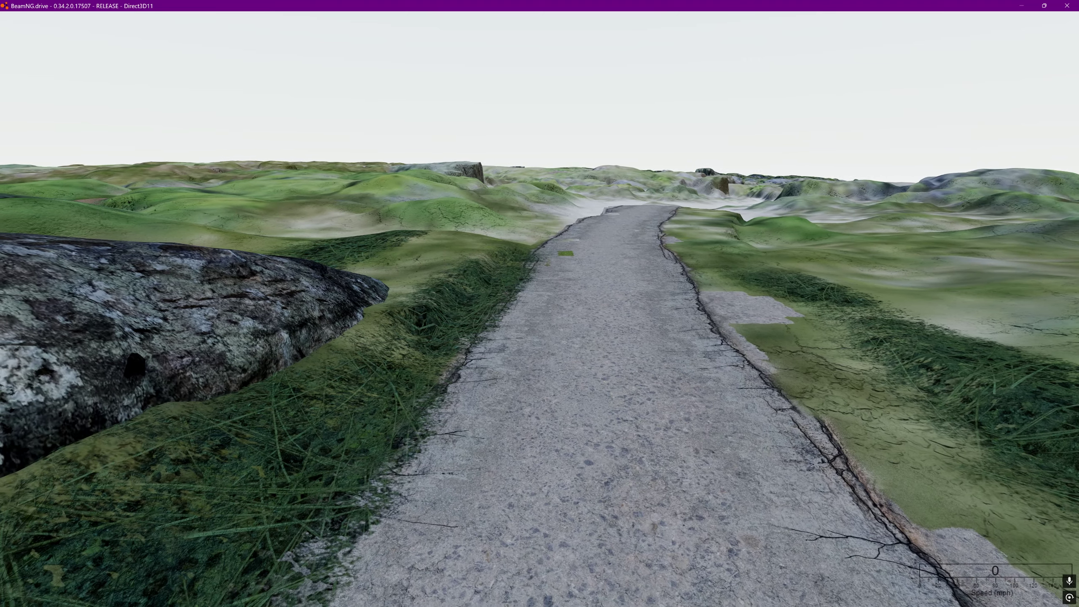
{"action": "right_click_drag", "start_coordinate": [562, 498], "coordinate": [643, 440]}
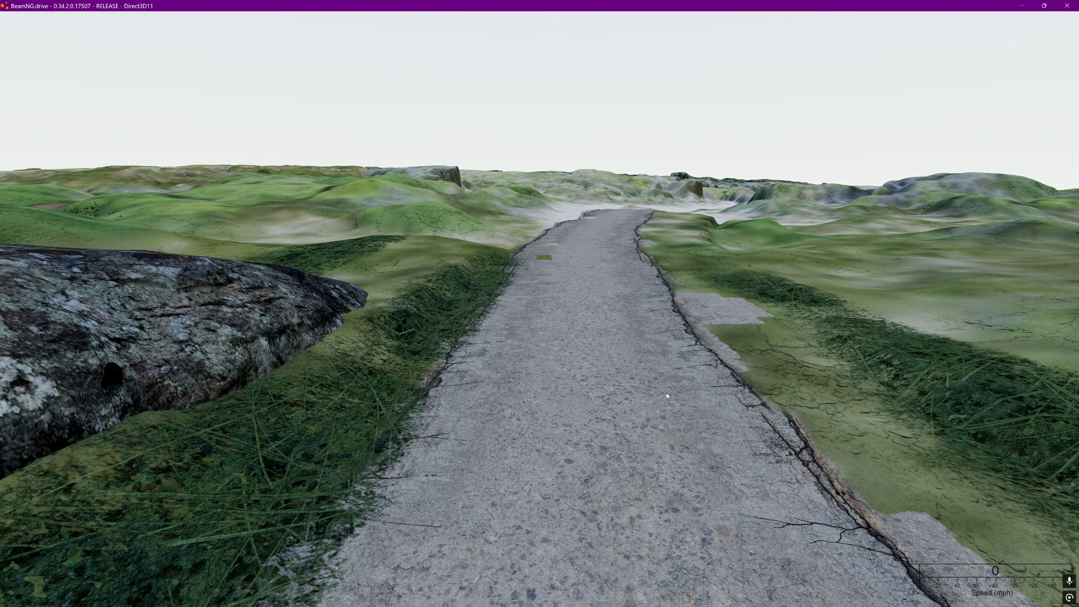
{"action": "key", "text": "F11"}
{"action": "key", "text": "F11"}
{"action": "key", "text": "F7"}
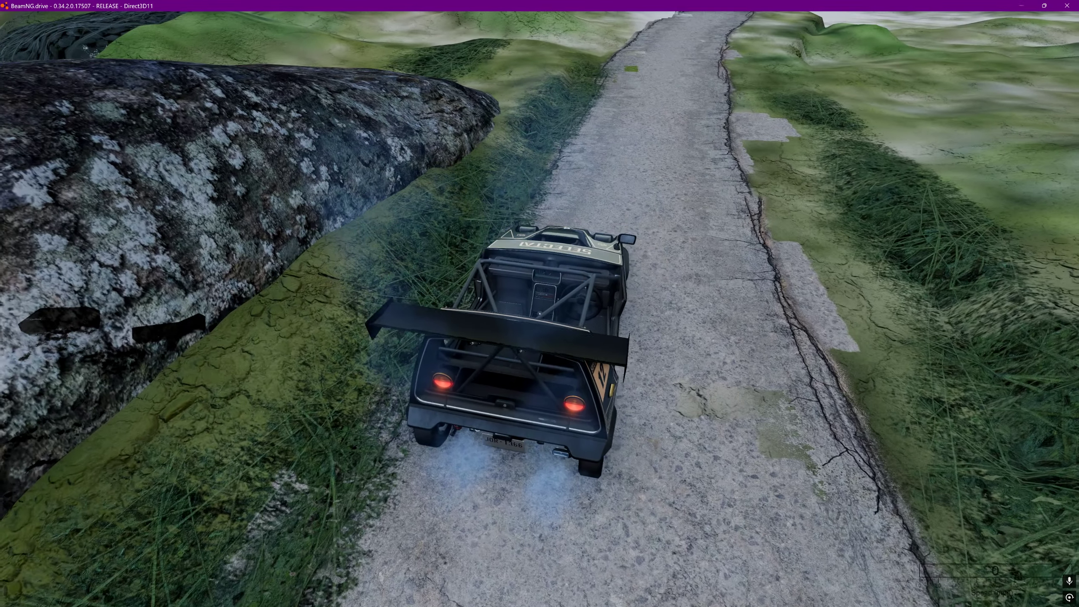
In the world editor, position Dbody.dae inside the parked Wigeon at about X 912.221, Y 549.552, Z 34.144, rotated about 95.6° around Z.
{"action": "right_click_drag", "start_coordinate": [540, 310], "coordinate": [196, 240]}
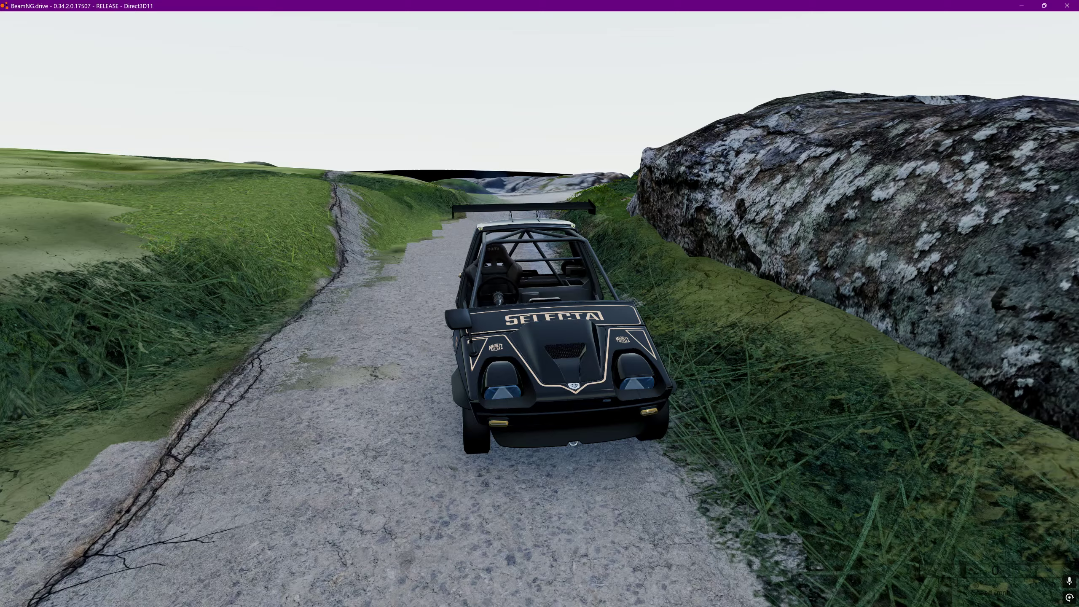
{"action": "right_click_drag", "start_coordinate": [756, 361], "coordinate": [676, 374]}
{"action": "key", "text": "shift+c"}
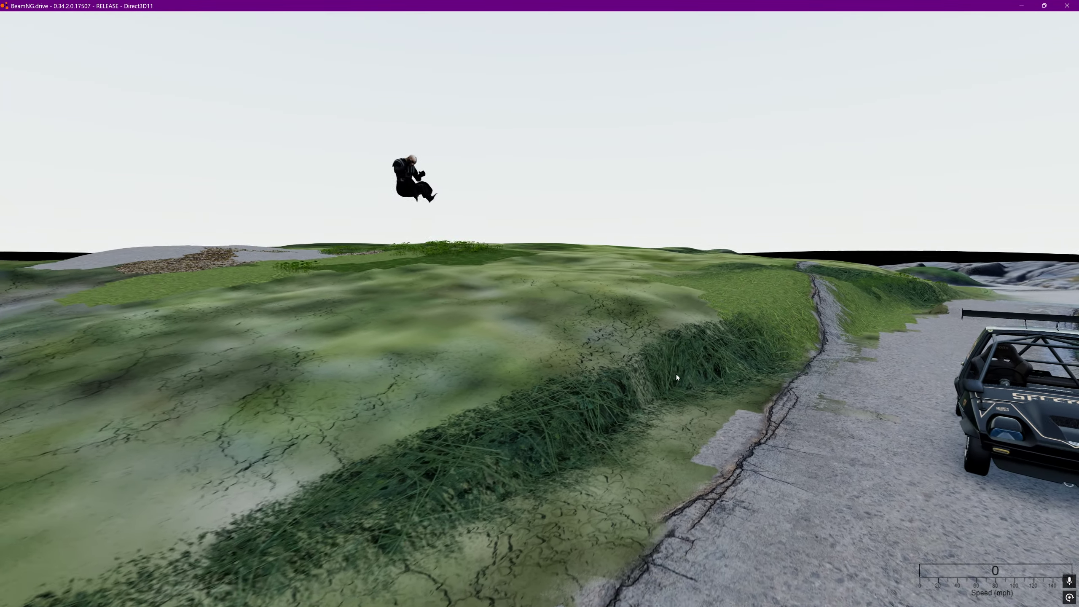
{"action": "key", "text": "F11"}
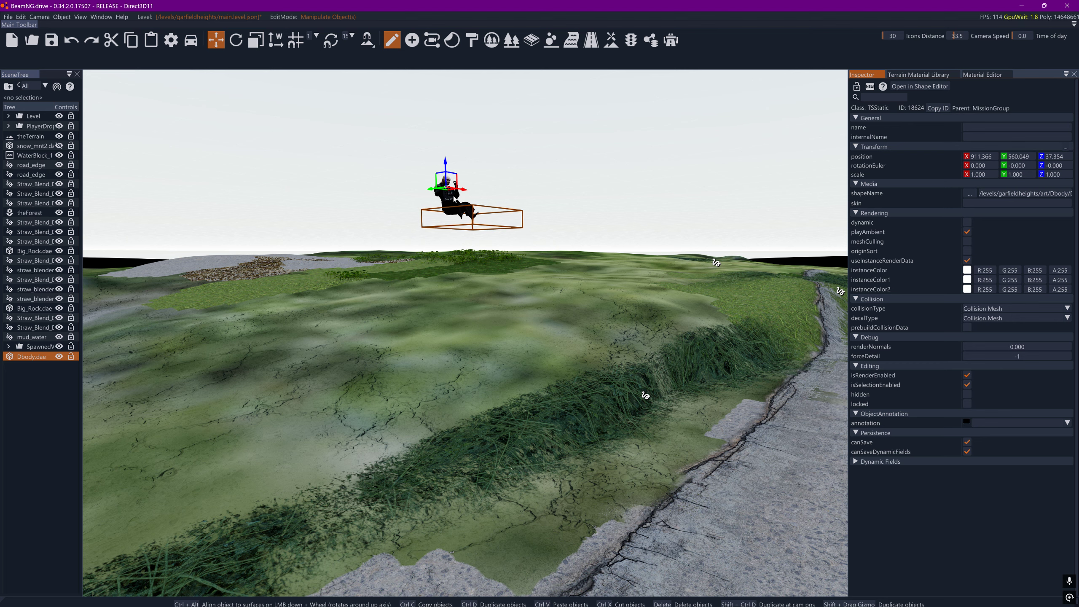
{"action": "left_click_drag", "start_coordinate": [444, 195], "coordinate": [841, 170]}
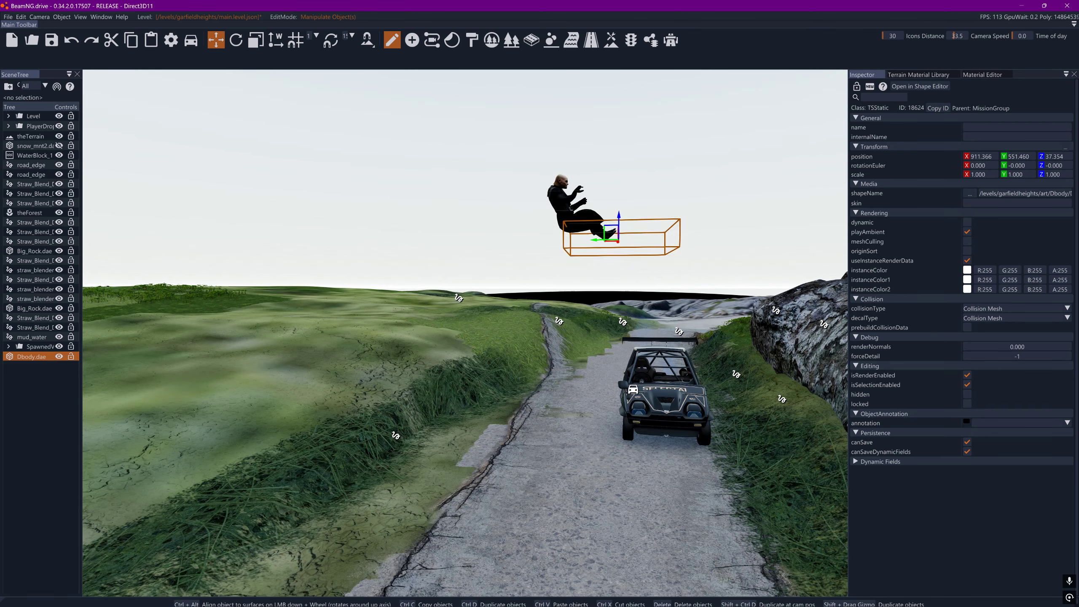
{"action": "left_click_drag", "start_coordinate": [597, 243], "coordinate": [650, 243]}
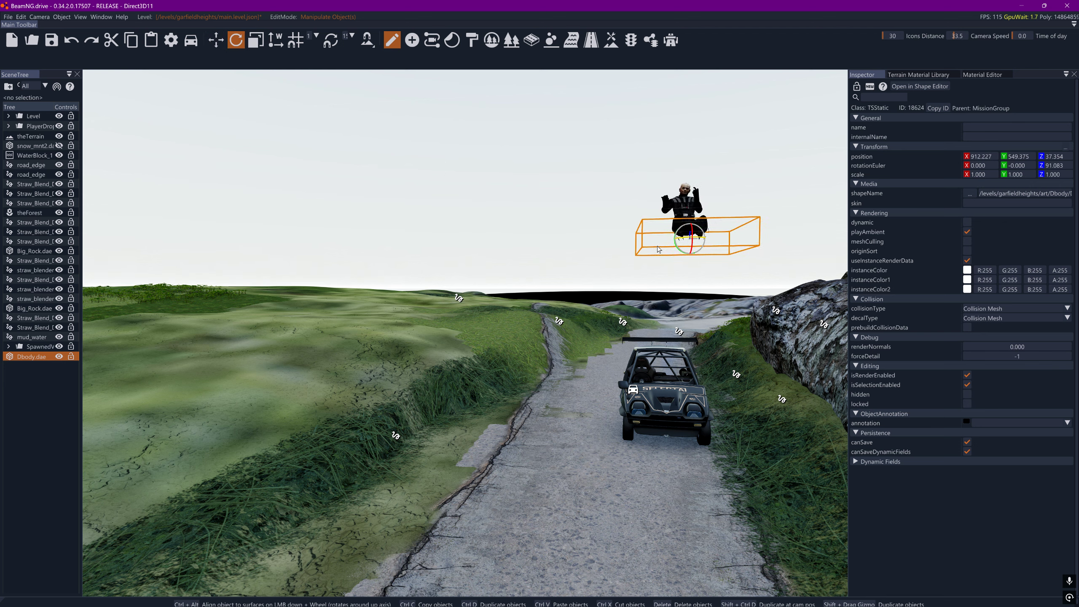
{"action": "left_click_drag", "start_coordinate": [692, 219], "coordinate": [673, 439]}
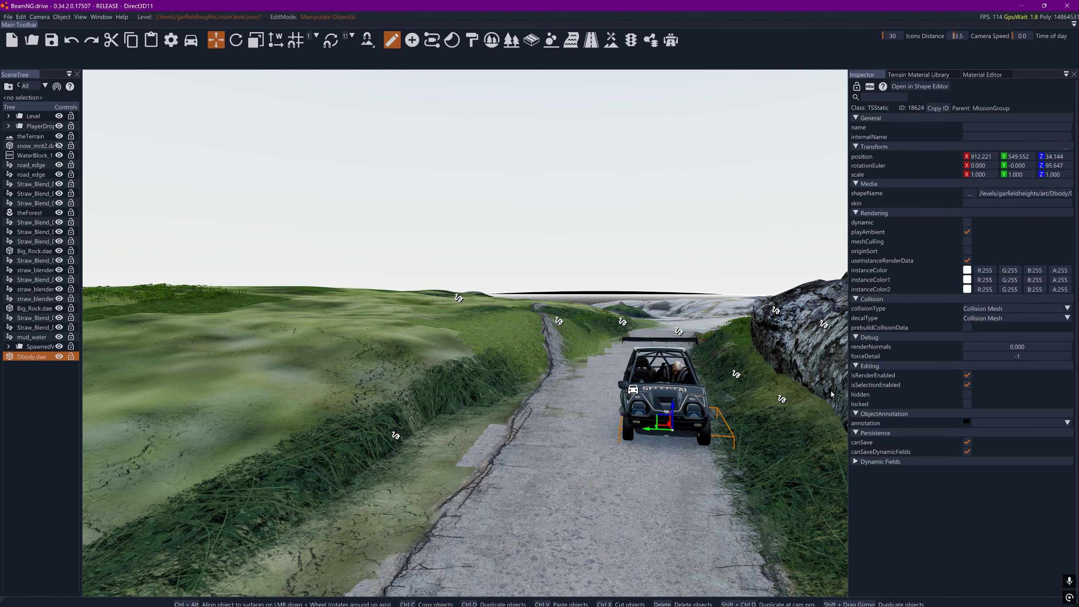
Shift the Dbody.dae character sideways into the driver's seat, to about Y 549.928.
{"action": "right_click_drag", "start_coordinate": [832, 395], "coordinate": [877, 419]}
{"action": "key", "text": "w"}
{"action": "key", "text": "w"}
{"action": "right_click_drag", "start_coordinate": [808, 386], "coordinate": [811, 387]}
{"action": "scroll", "coordinate": [808, 386], "scroll_direction": "down", "scroll_amount": 4}
{"action": "key", "text": "w"}
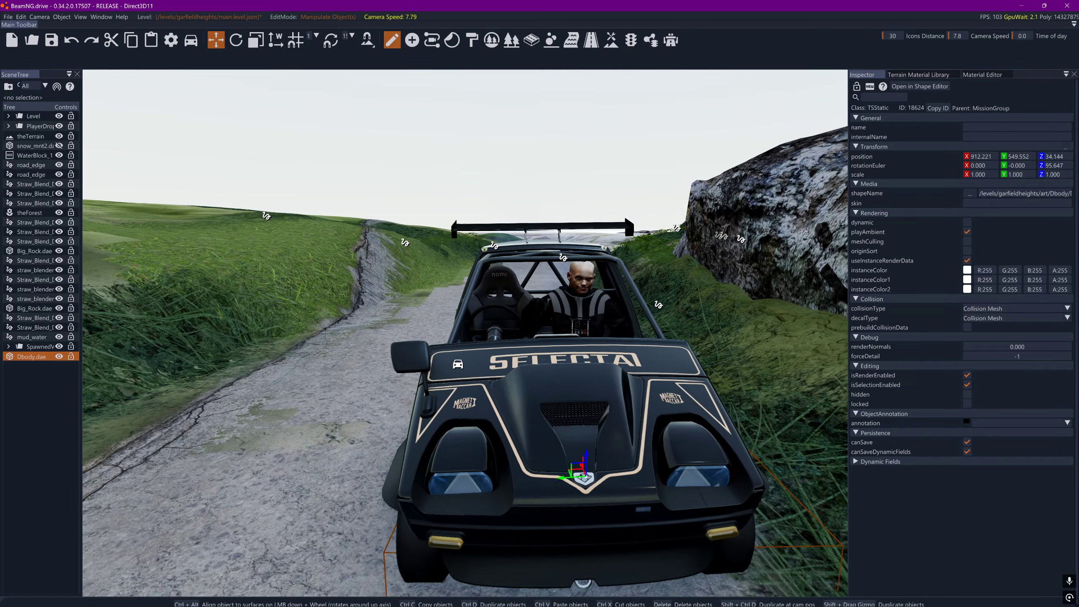
{"action": "key", "text": "s"}
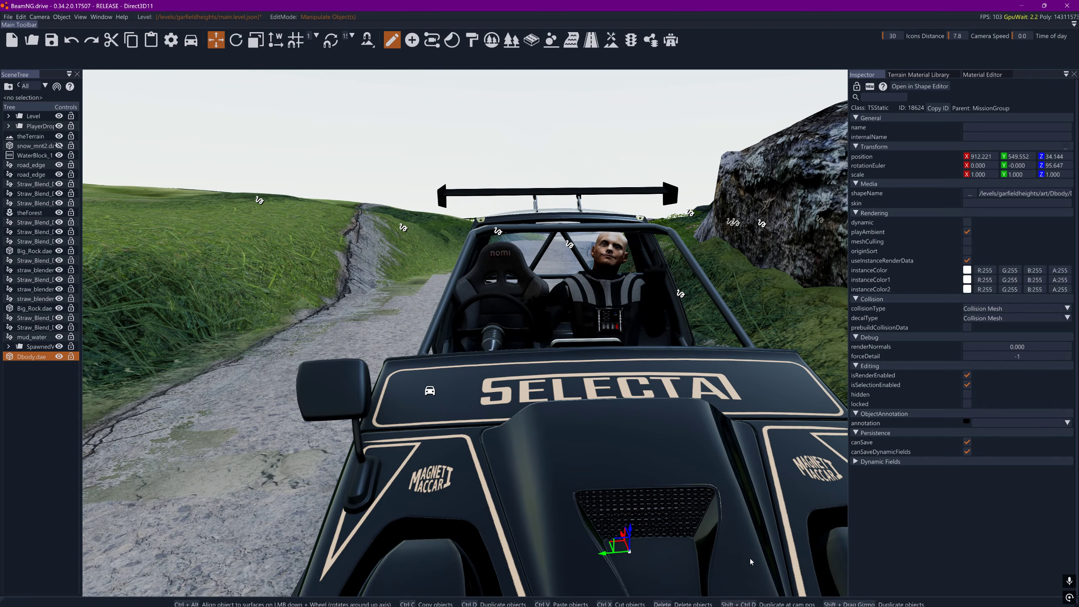
{"action": "left_click_drag", "start_coordinate": [609, 560], "coordinate": [449, 550]}
{"action": "right_click_drag", "start_coordinate": [450, 549], "coordinate": [533, 528]}
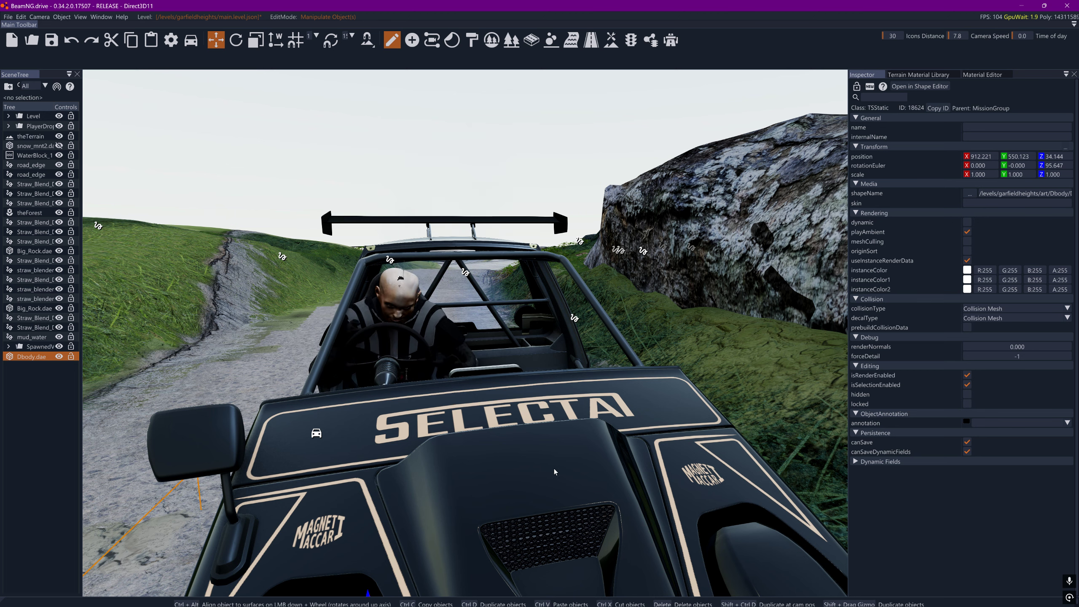
{"action": "key", "text": "s"}
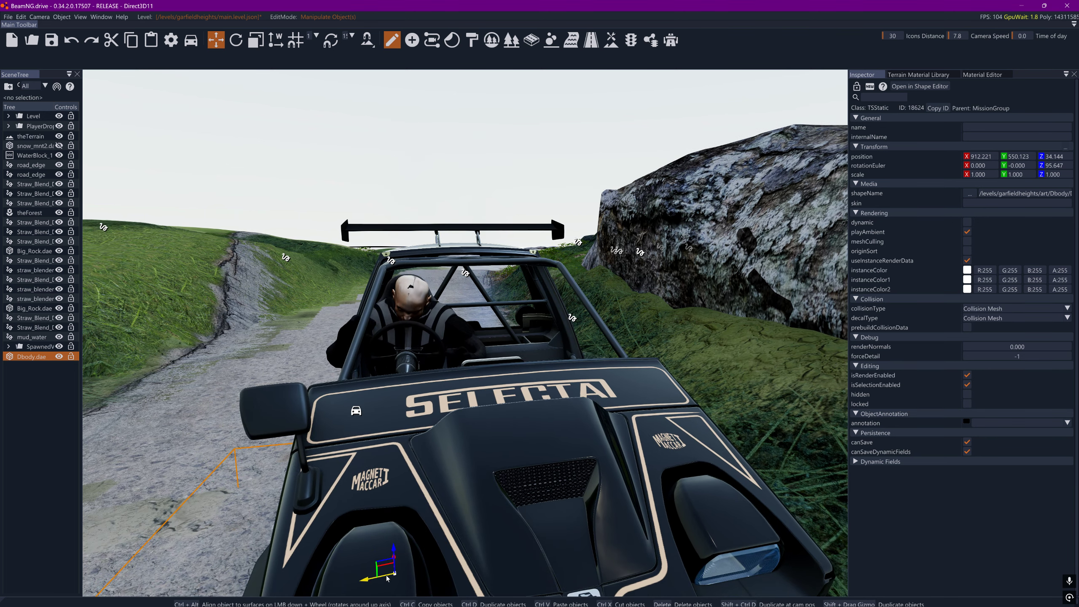
{"action": "left_click_drag", "start_coordinate": [388, 576], "coordinate": [431, 568]}
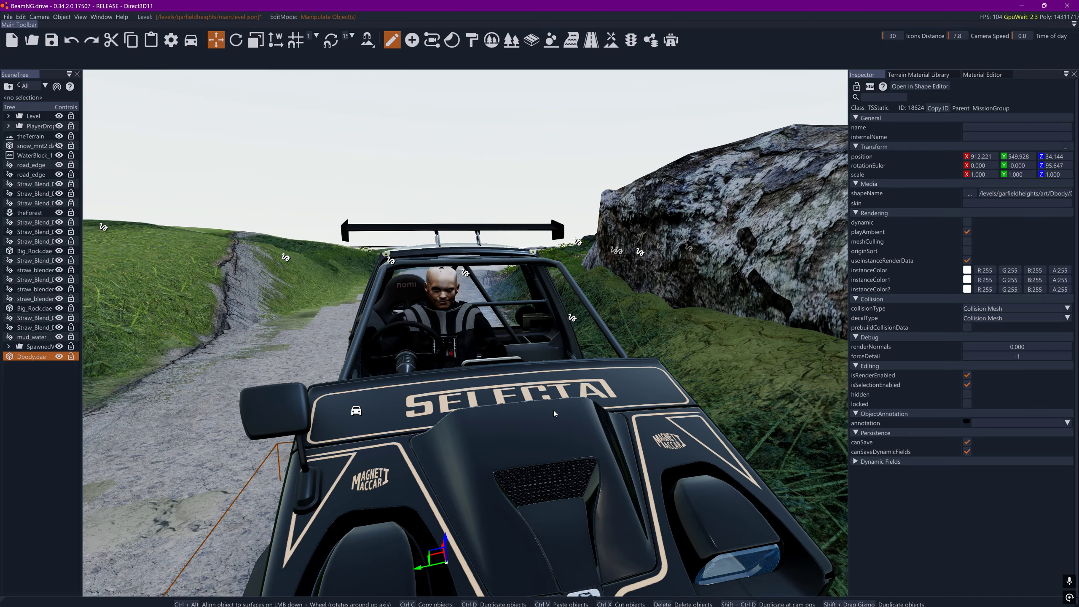
Move the seated character forward along X to about 912.024, toward the steering wheel, and check the fit from the front.
{"action": "right_click_drag", "start_coordinate": [554, 406], "coordinate": [597, 413]}
{"action": "key", "text": "a"}
{"action": "key", "text": "w"}
{"action": "key", "text": "a"}
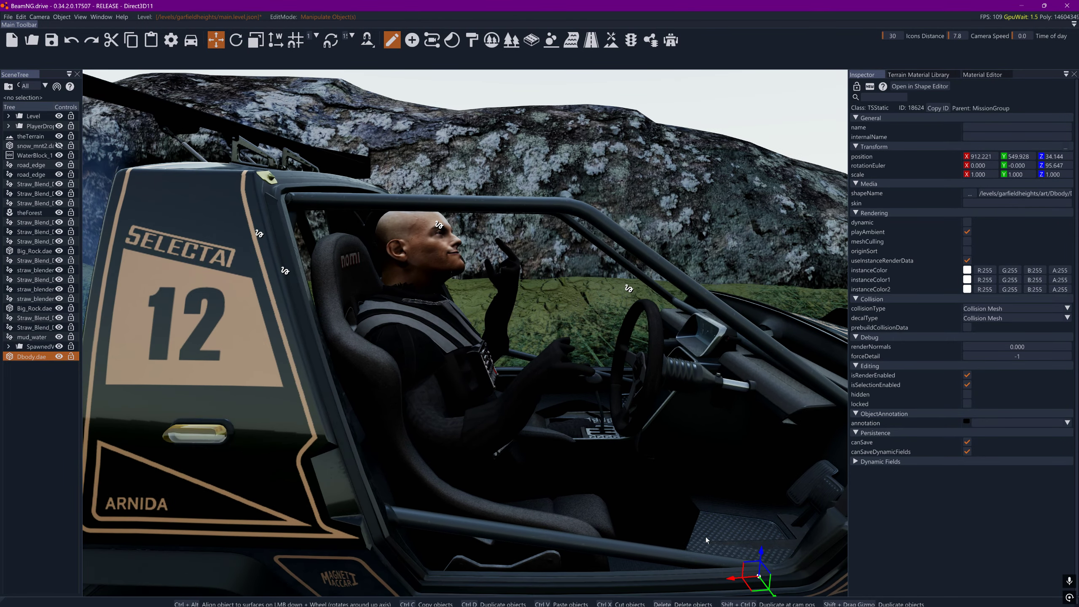
{"action": "left_click_drag", "start_coordinate": [741, 586], "coordinate": [743, 583]}
{"action": "left_click_drag", "start_coordinate": [763, 584], "coordinate": [809, 596]}
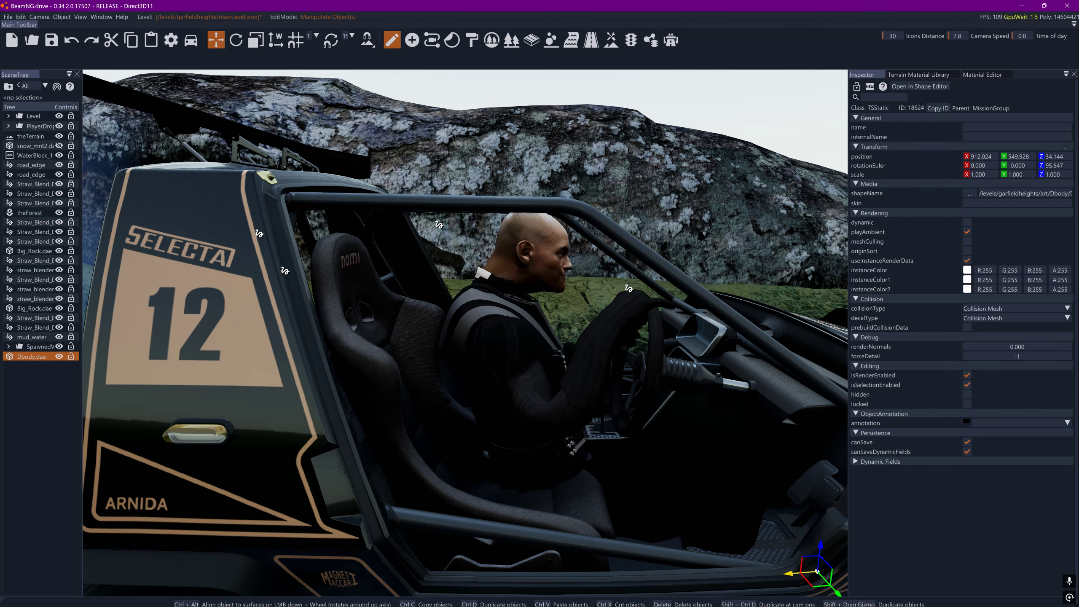
{"action": "key", "text": "d"}
{"action": "right_click_drag", "start_coordinate": [789, 573], "coordinate": [720, 560]}
{"action": "key", "text": "d"}
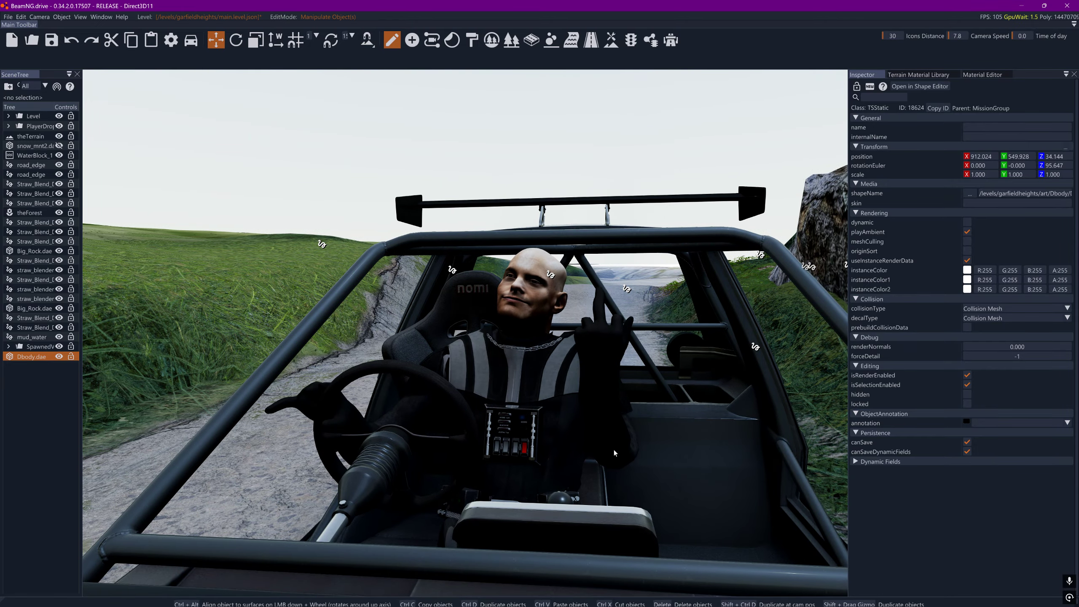
Examine the seated character's fit in the Wigeon from the driver's side, inside the cab, and from the front corner.
{"action": "key", "text": "a"}
{"action": "right_click_drag", "start_coordinate": [613, 449], "coordinate": [654, 452]}
{"action": "key", "text": "a"}
{"action": "right_click_drag", "start_coordinate": [531, 461], "coordinate": [614, 473]}
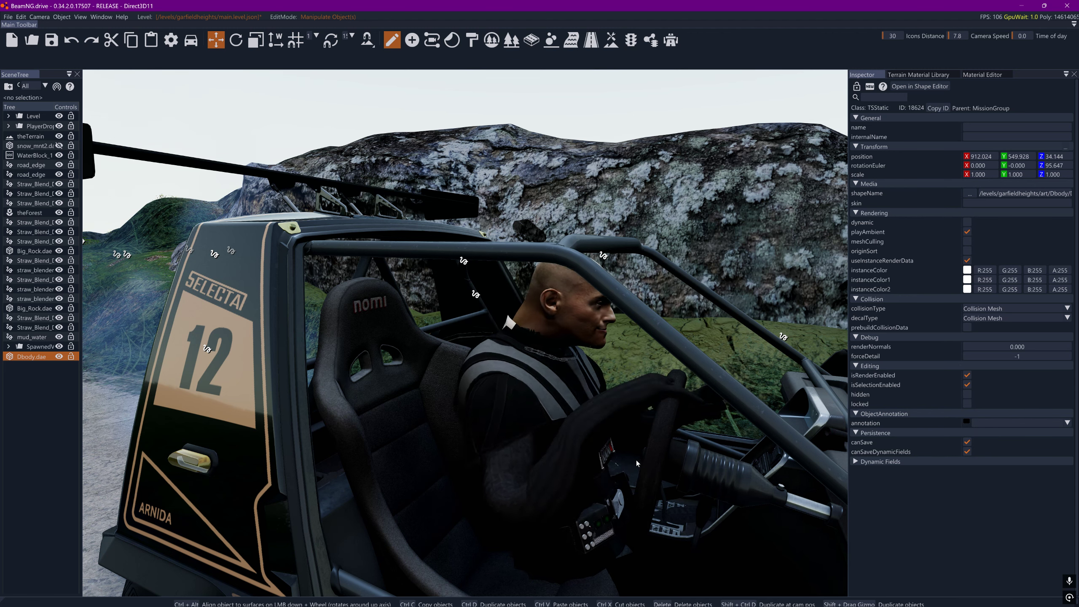
{"action": "left_click", "coordinate": [569, 241]}
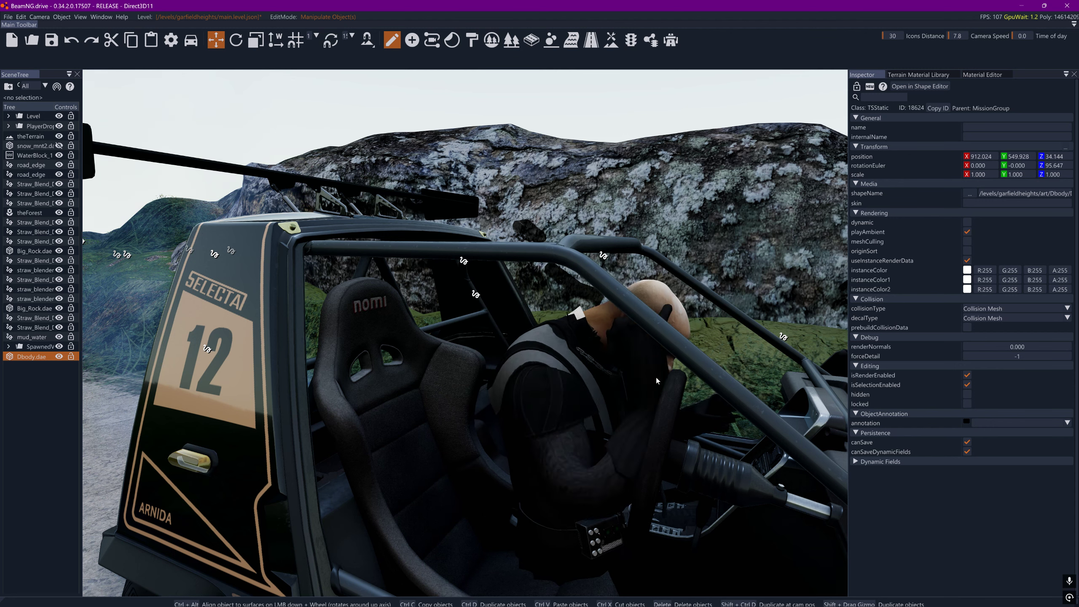
{"action": "key", "text": "s"}
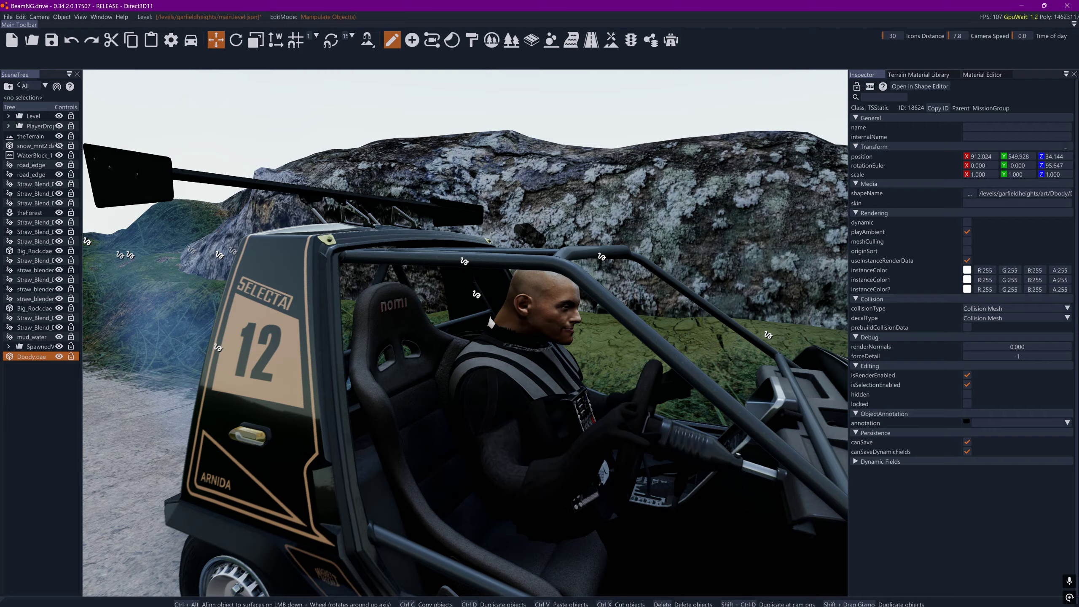
{"action": "key", "text": "d"}
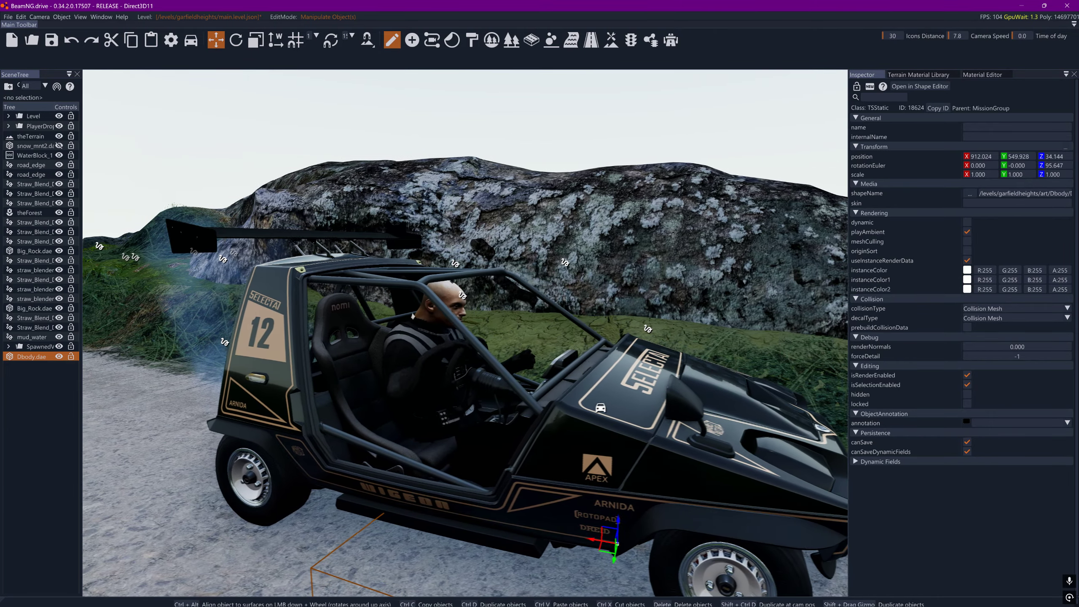
{"action": "key", "text": "d"}
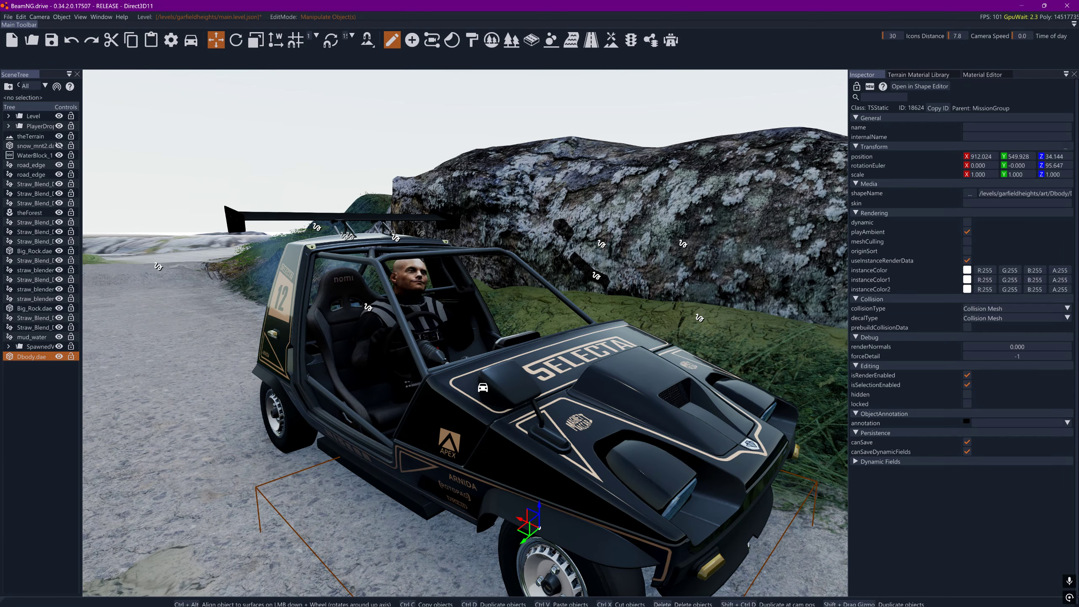
Switch to the unsaved Blender project.
{"action": "key", "text": "alt+Tab"}
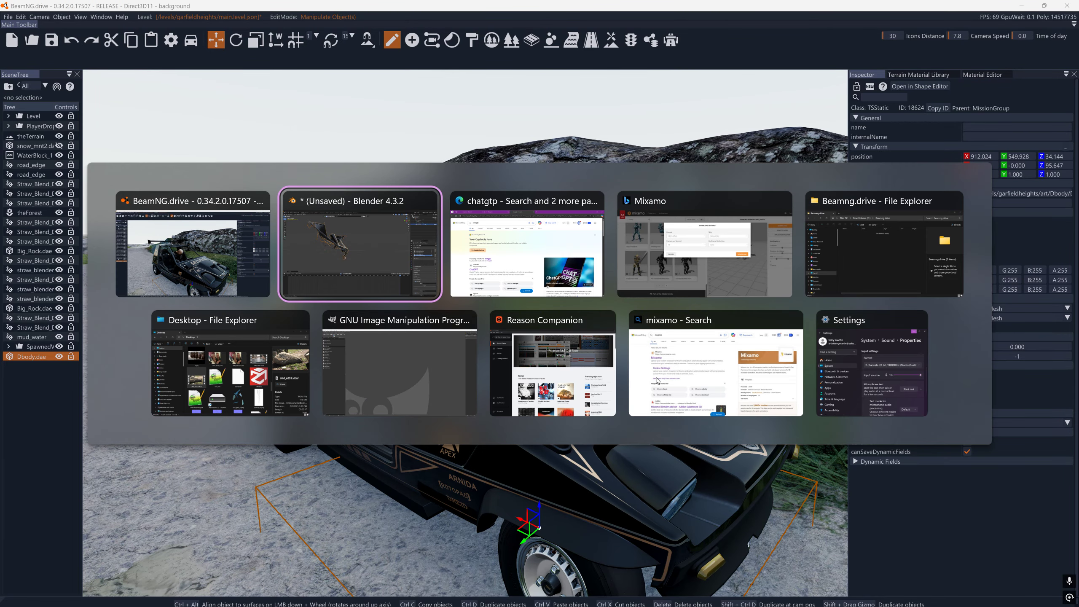
{"action": "key", "text": "alt+Tab"}
{"action": "key", "text": "alt+Tab"}
{"action": "key", "text": "alt+Tab"}
{"action": "key", "text": "alt+Tab"}
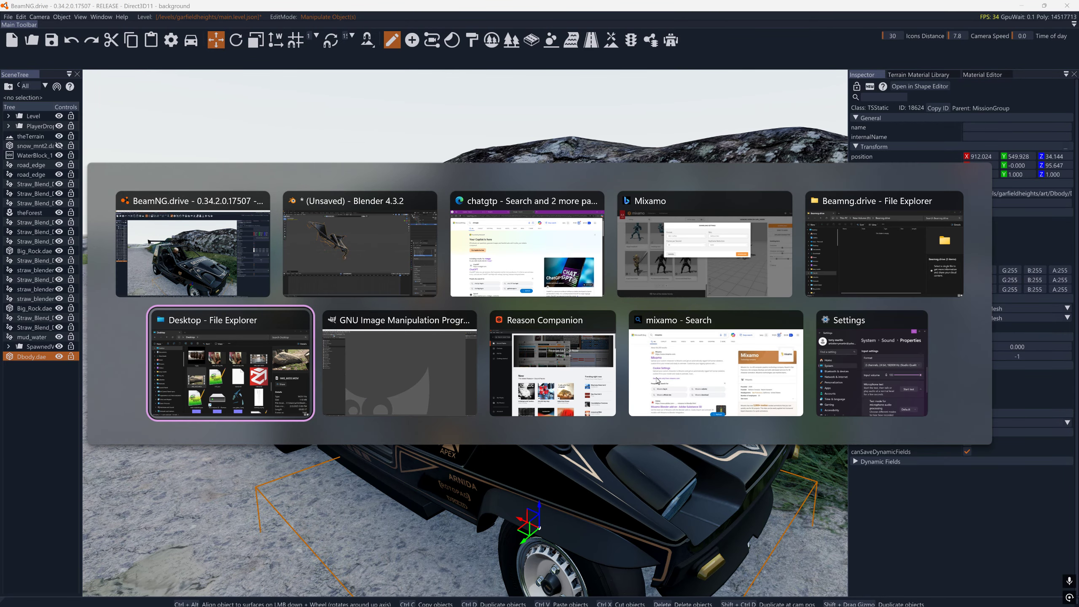
{"action": "key", "text": "alt+Tab"}
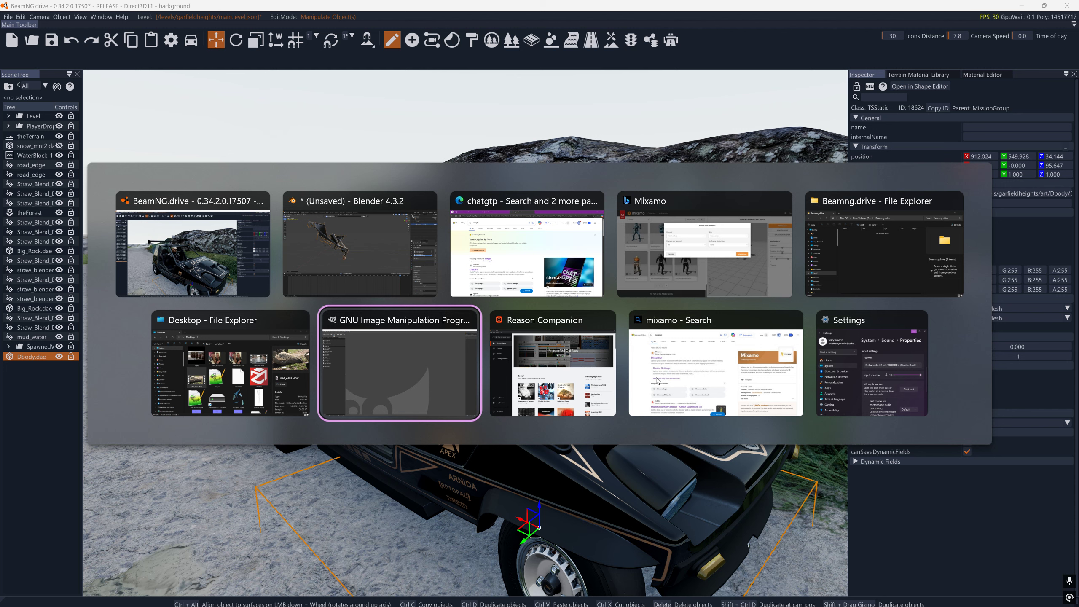
{"action": "left_click", "coordinate": [374, 207]}
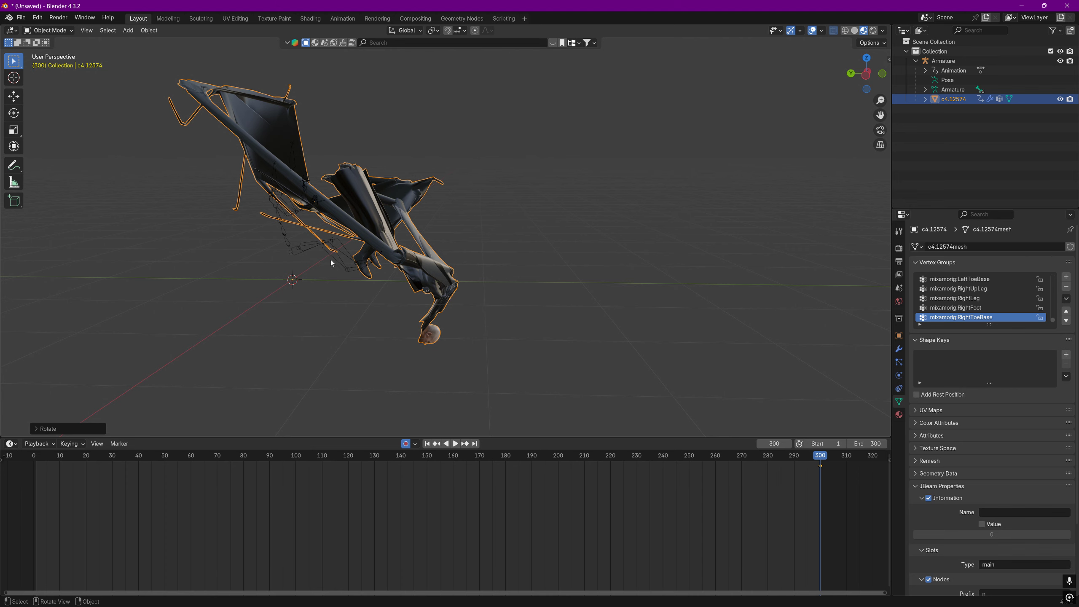
Save the project as mixamo_example.blend in the CARl_Final folder on the desktop.
{"action": "left_click", "coordinate": [19, 18]}
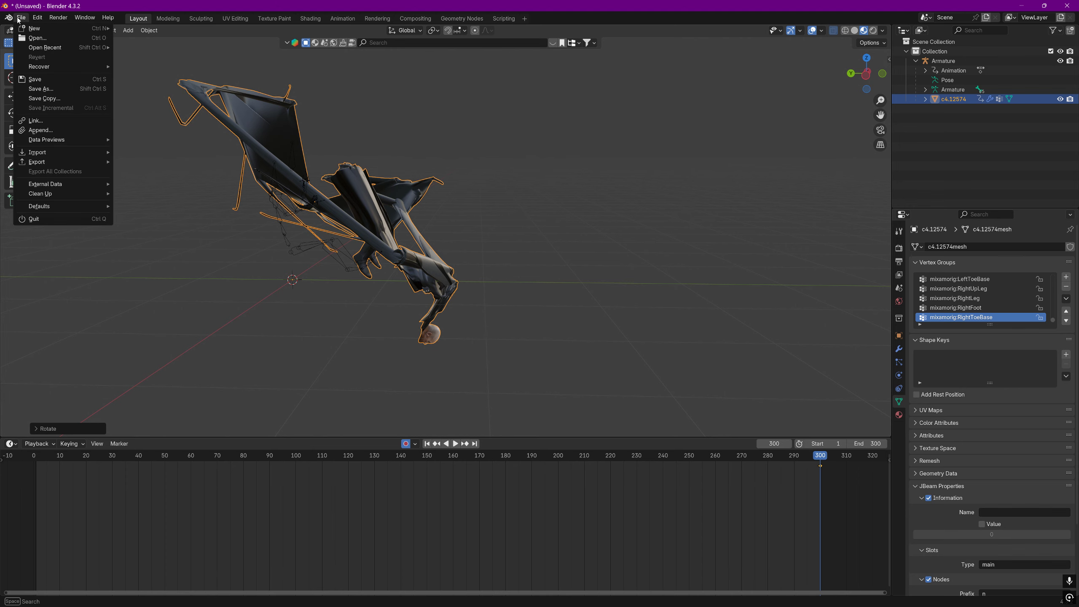
{"action": "left_click", "coordinate": [39, 89]}
{"action": "left_click", "coordinate": [635, 200]}
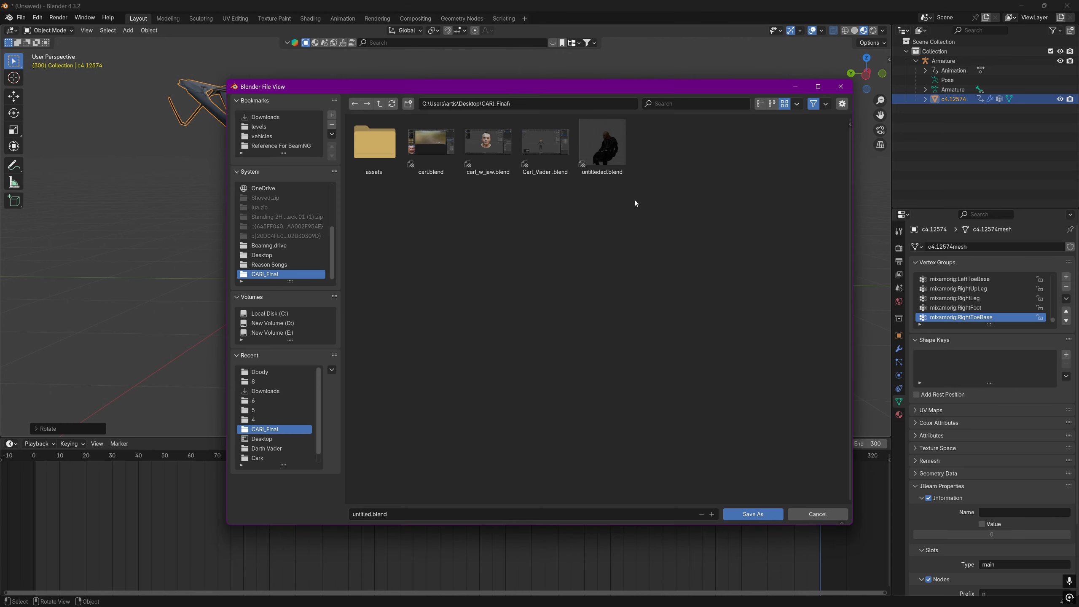
{"action": "left_click", "coordinate": [612, 170]}
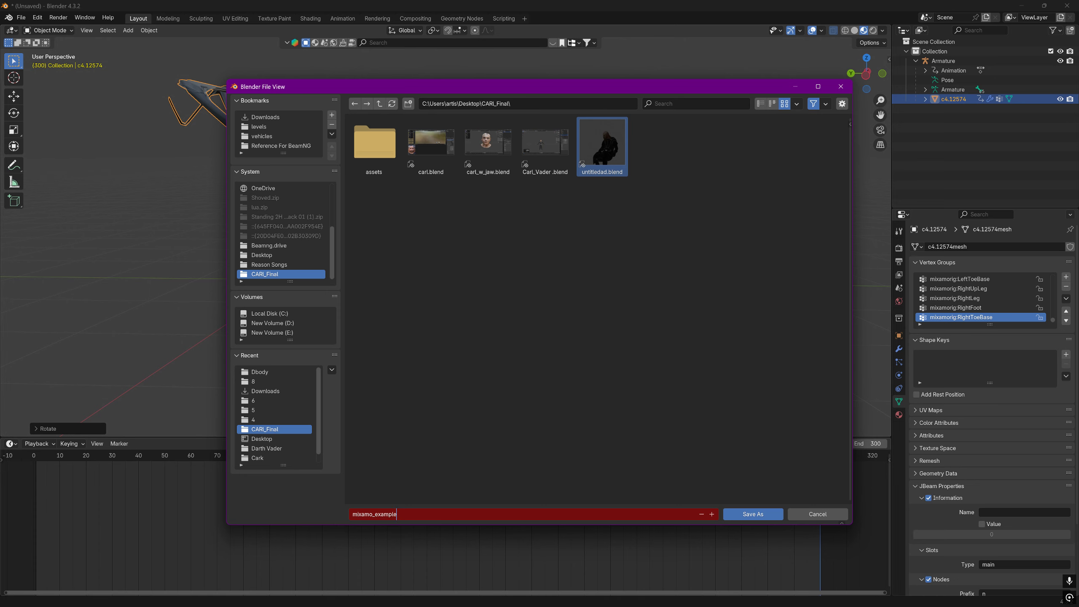
{"action": "left_click", "coordinate": [751, 518]}
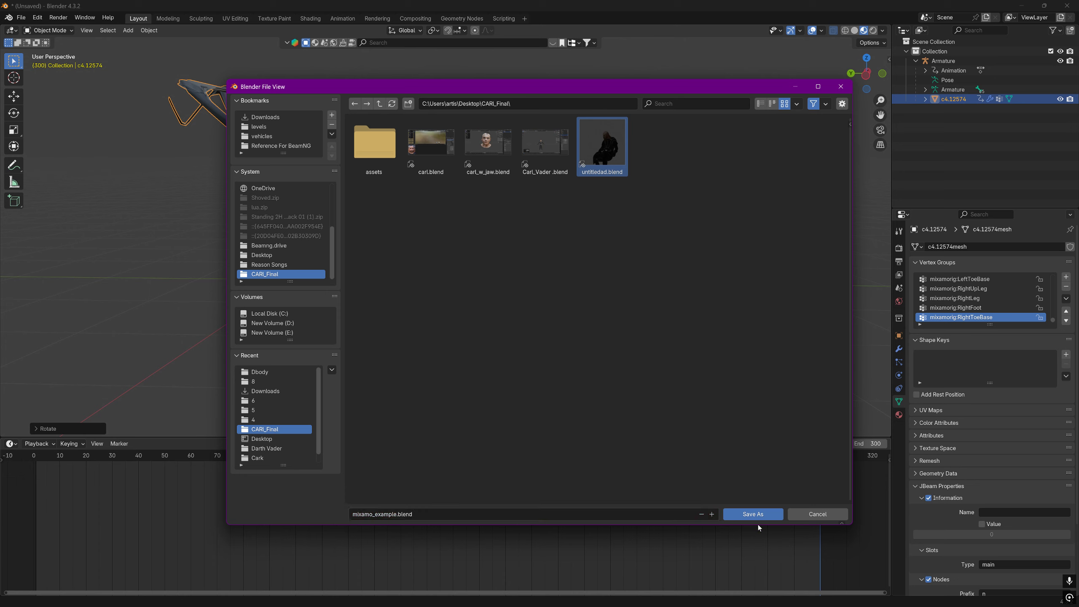
{"action": "left_click", "coordinate": [760, 511]}
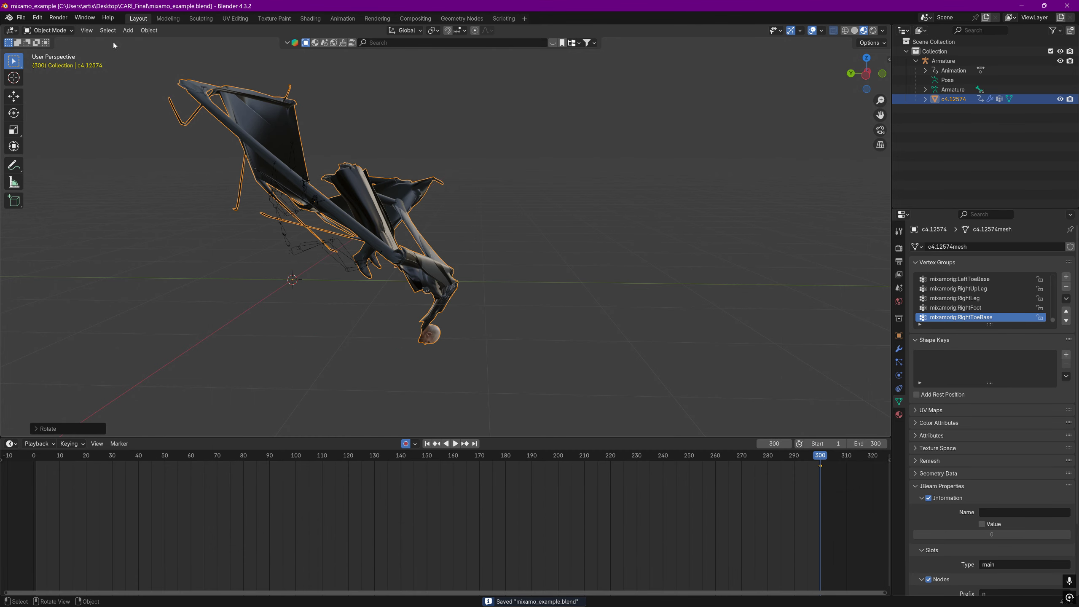
Open the recent file Carl_Vader .blend.
{"action": "left_click", "coordinate": [20, 17]}
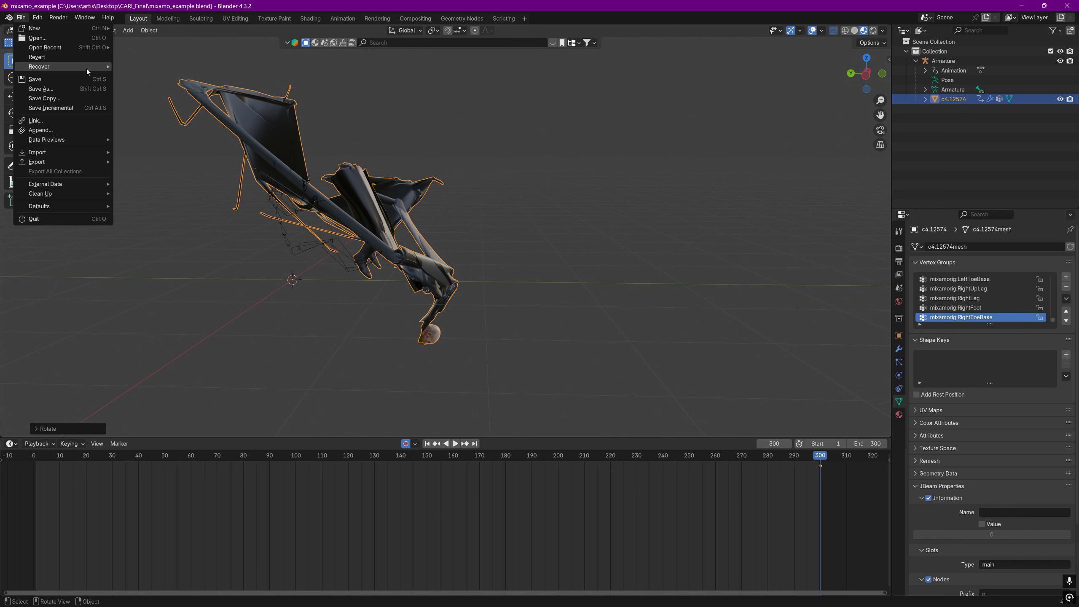
{"action": "mouse_move", "coordinate": [86, 50]}
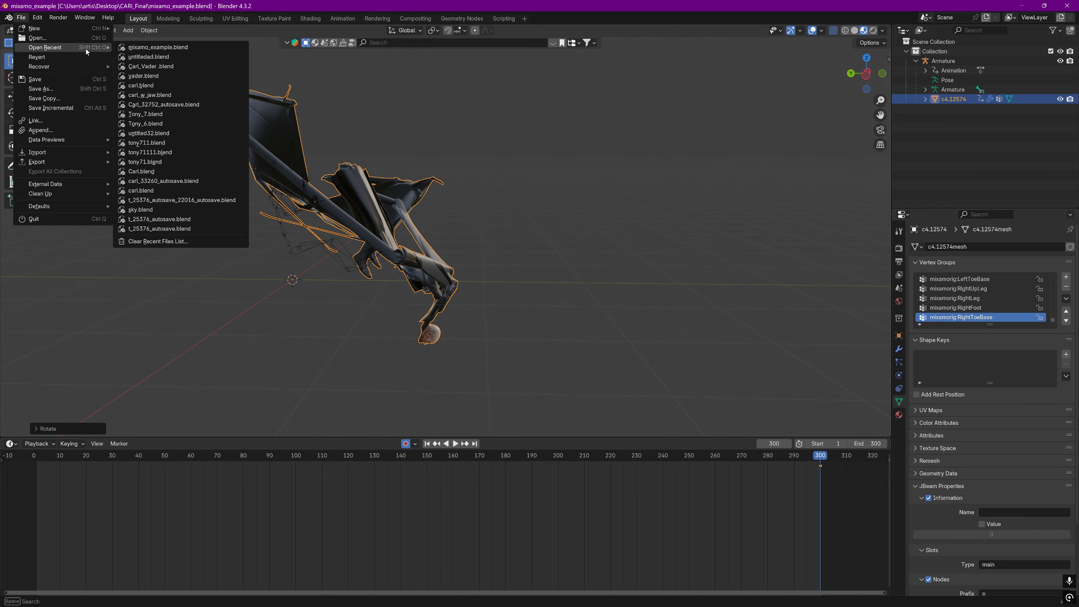
{"action": "left_click", "coordinate": [170, 66]}
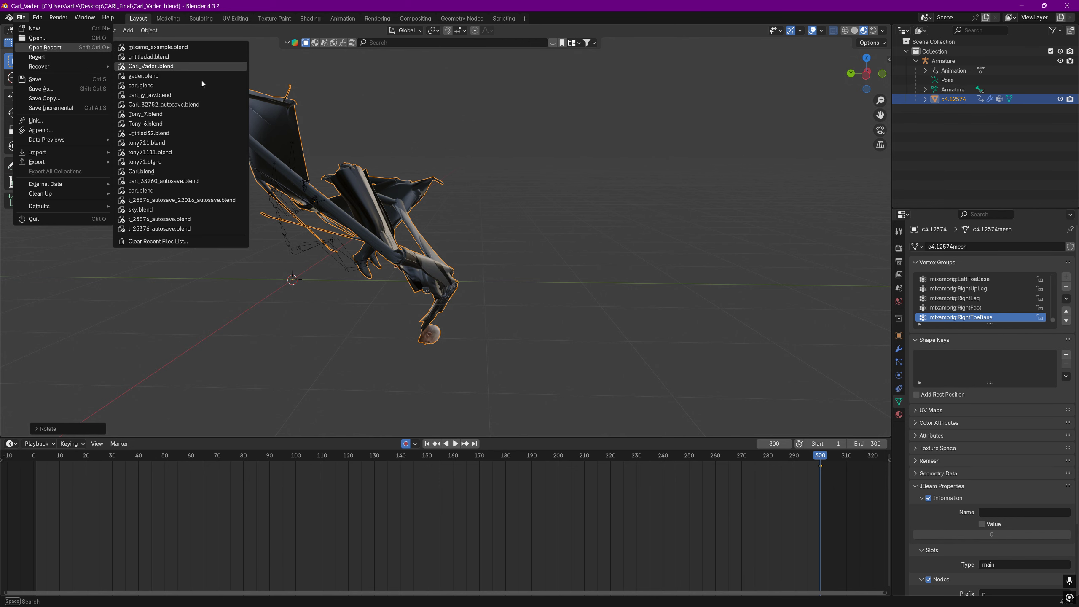
Select only the separate lower jaw piece c4.001 on the character's head.
{"action": "scroll", "coordinate": [564, 236], "scroll_direction": "up", "scroll_amount": 6}
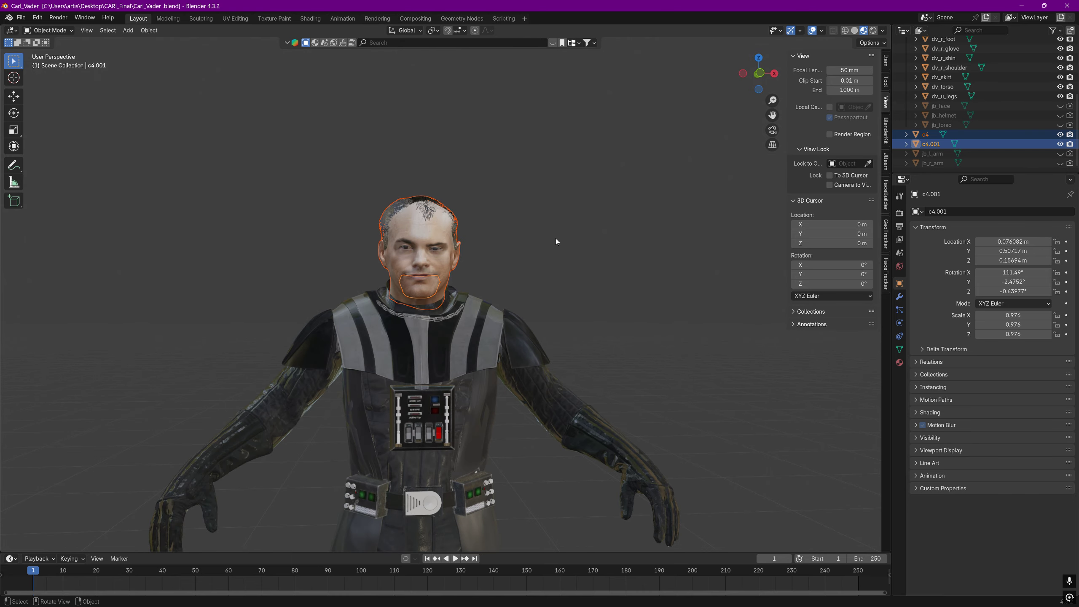
{"action": "middle_click_drag", "start_coordinate": [556, 239], "coordinate": [454, 289]}
{"action": "left_click", "coordinate": [618, 253]}
{"action": "scroll", "coordinate": [618, 251], "scroll_direction": "up", "scroll_amount": 3}
{"action": "left_click", "coordinate": [440, 296]}
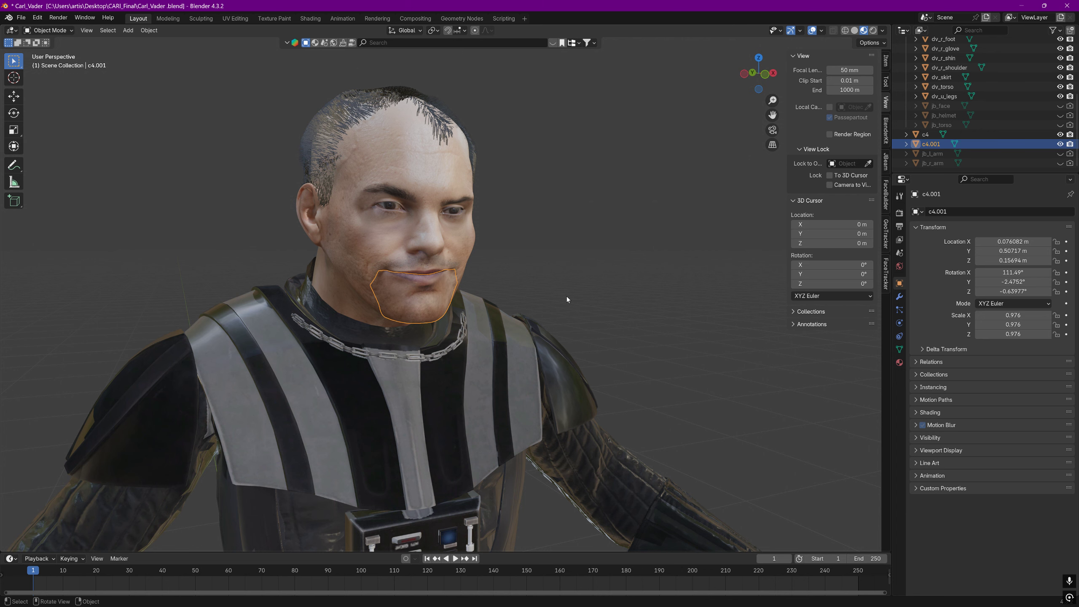
Try rotating the lower jaw piece around the global X axis.
{"action": "key", "text": "r"}
{"action": "key", "text": "x"}
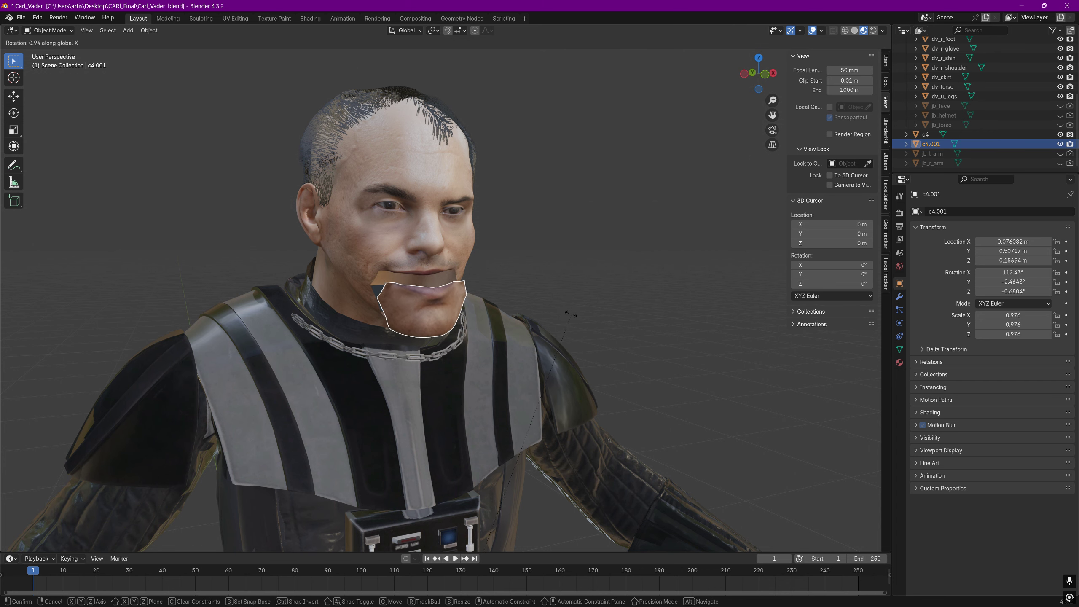
{"action": "right_click", "coordinate": [572, 318]}
Try placing the 3D cursor on the side of the jaw at about X -0.066, Y -0.102, Z 1.561 m.
{"action": "middle_click_drag", "start_coordinate": [573, 318], "coordinate": [655, 312]}
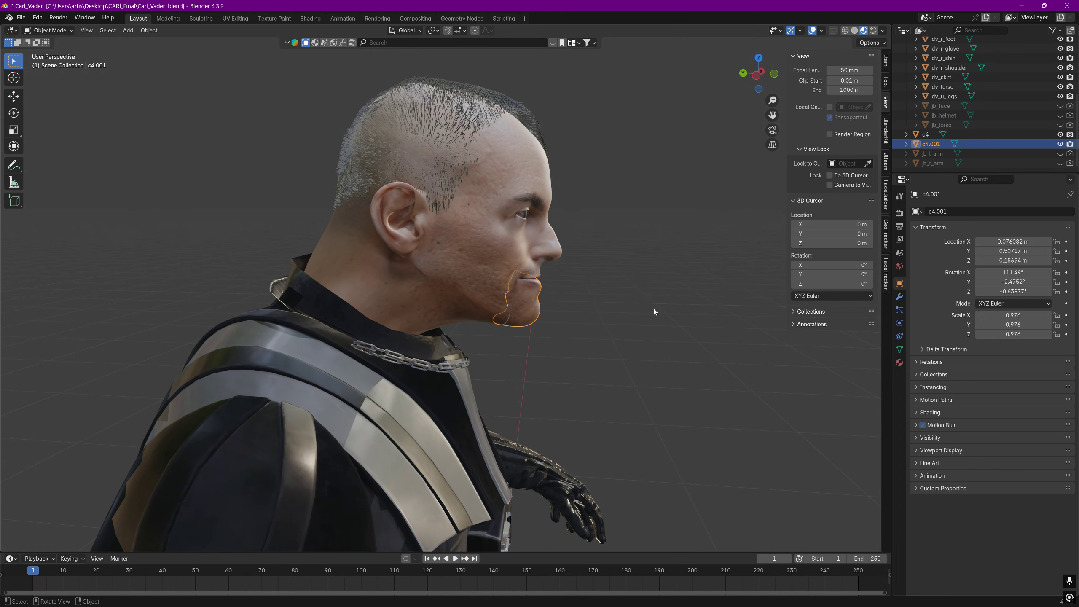
{"action": "scroll", "coordinate": [593, 310], "scroll_direction": "down", "scroll_amount": 4}
{"action": "scroll", "coordinate": [591, 310], "scroll_direction": "up", "scroll_amount": 3}
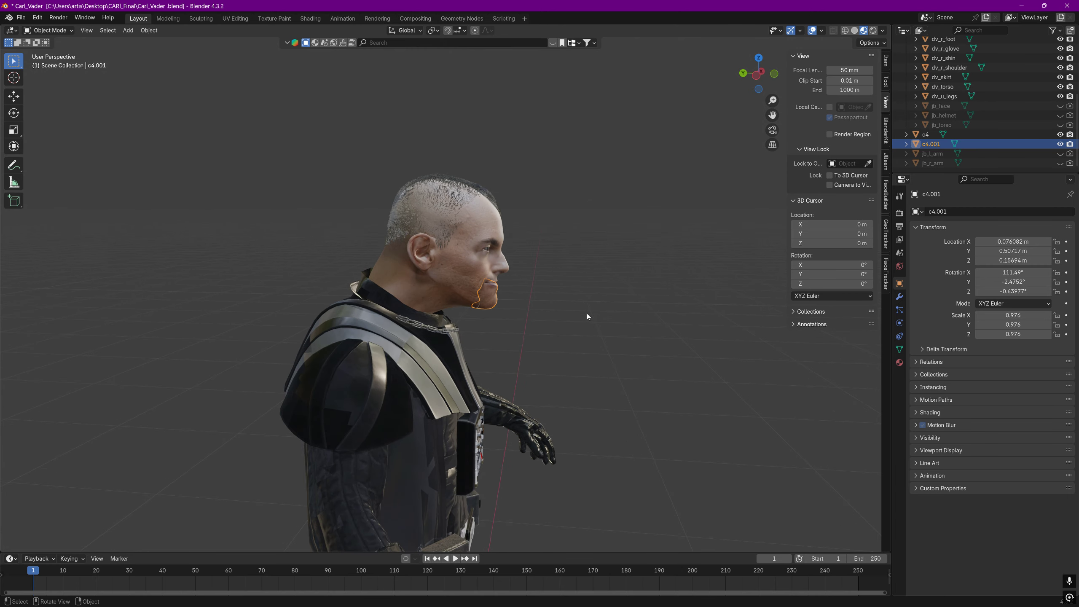
{"action": "scroll", "coordinate": [587, 314], "scroll_direction": "up", "scroll_amount": 10}
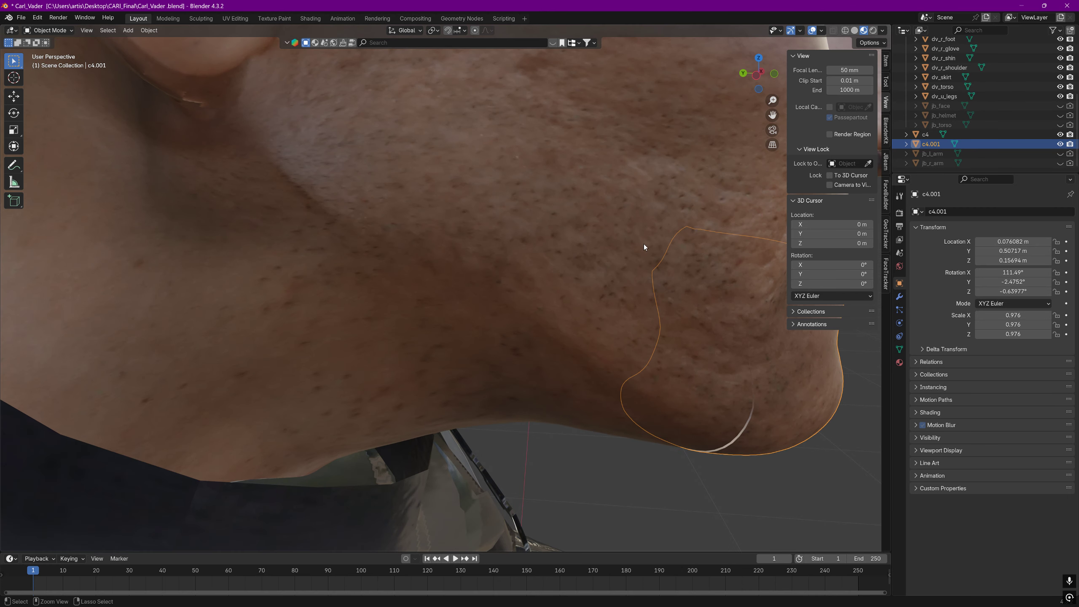
{"action": "left_click", "coordinate": [645, 244], "text": "shift"}
{"action": "right_click_drag", "start_coordinate": [647, 239], "coordinate": [640, 239], "text": "shift"}
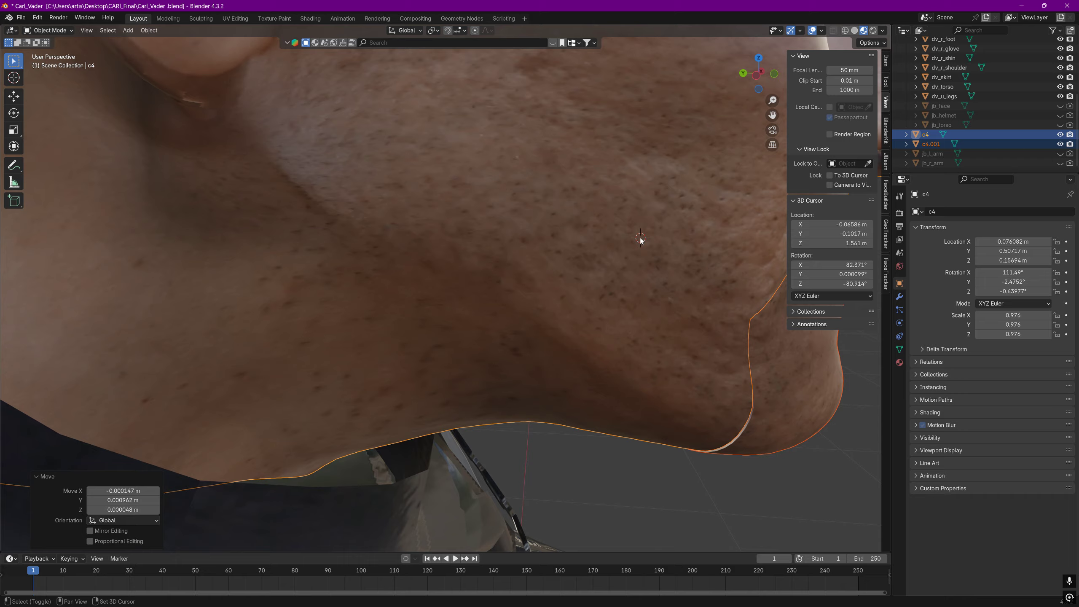
{"action": "middle_click_drag", "start_coordinate": [641, 239], "coordinate": [490, 252]}
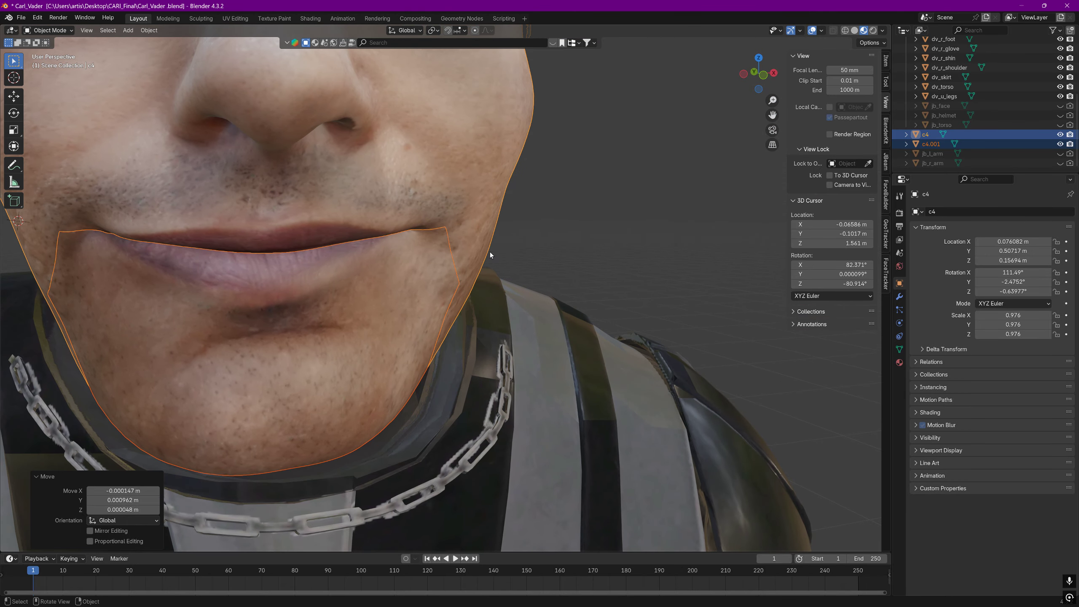
Try placing the 3D cursor on the upper lip at about X -0.009, Y -0.157, Z 1.561 m.
{"action": "left_click", "coordinate": [265, 220], "text": "shift"}
{"action": "right_click", "coordinate": [265, 220], "text": "shift"}
{"action": "middle_click_drag", "start_coordinate": [265, 220], "coordinate": [447, 225]}
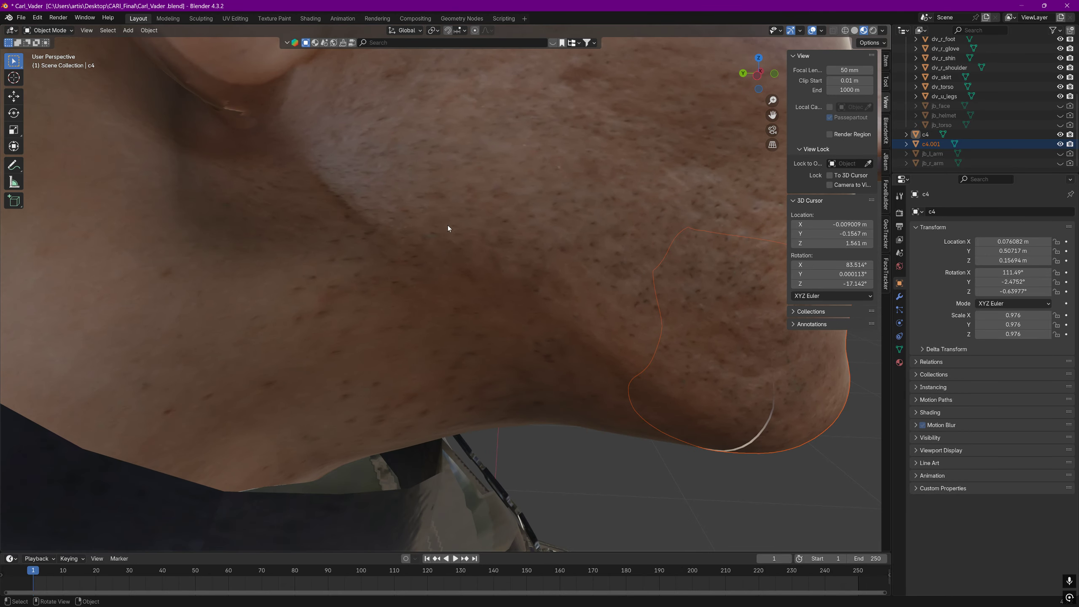
{"action": "scroll", "coordinate": [622, 217], "scroll_direction": "up", "scroll_amount": 3}
{"action": "middle_click_drag", "start_coordinate": [622, 219], "coordinate": [542, 289]}
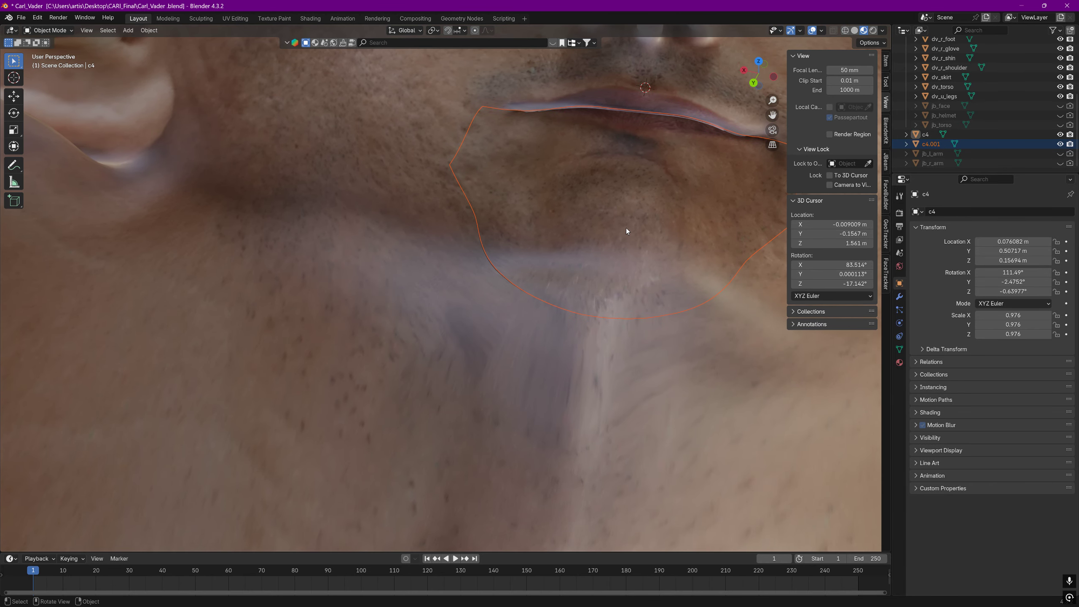
Undo the head selection and place the 3D cursor beneath the chin at about X -0.0026, Y -0.1504, Z 1.514 m.
{"action": "key", "text": "ctrl+z"}
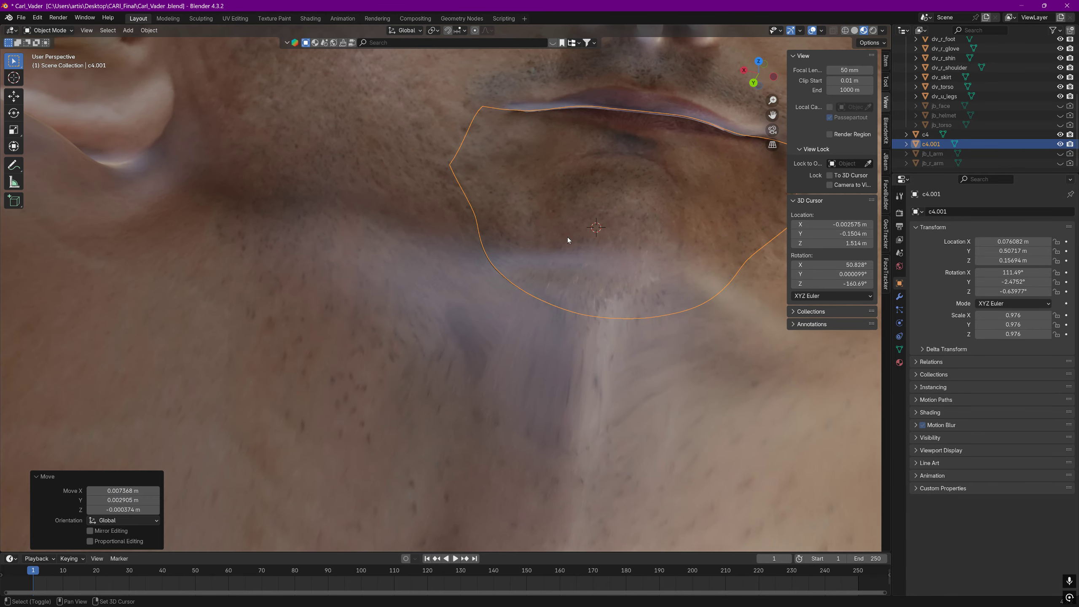
{"action": "right_click", "coordinate": [617, 242], "text": "shift"}
{"action": "middle_click_drag", "start_coordinate": [618, 242], "coordinate": [545, 213]}
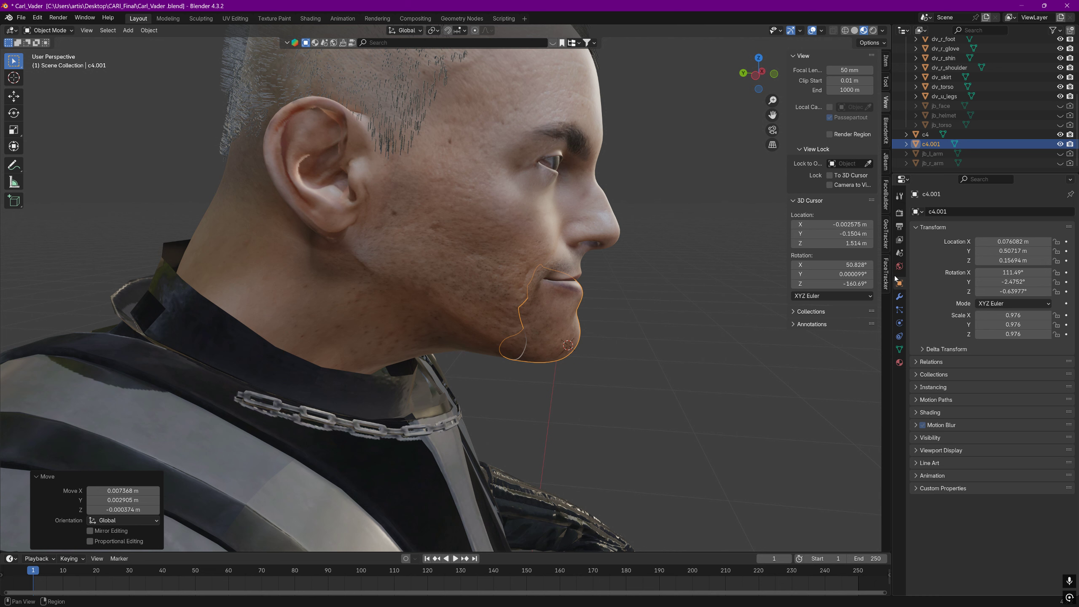
Adjust the 3D cursor's Y location relative to the jaw, trying -0.0504 m and -0.2504 m.
{"action": "left_click", "coordinate": [794, 234]}
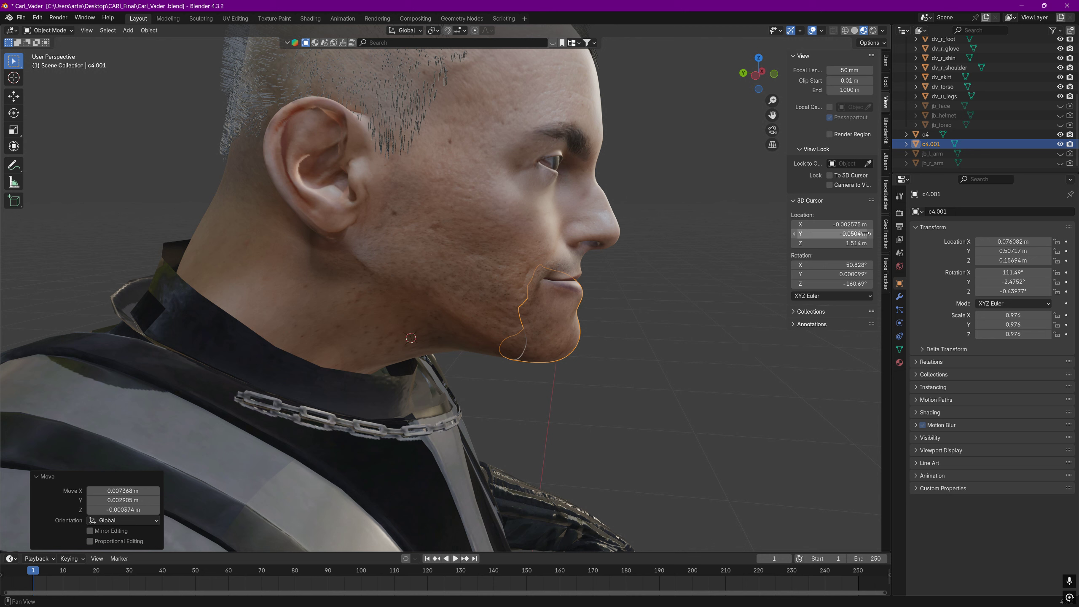
{"action": "left_click", "coordinate": [794, 234]}
{"action": "left_click_drag", "start_coordinate": [824, 232], "coordinate": [825, 231]}
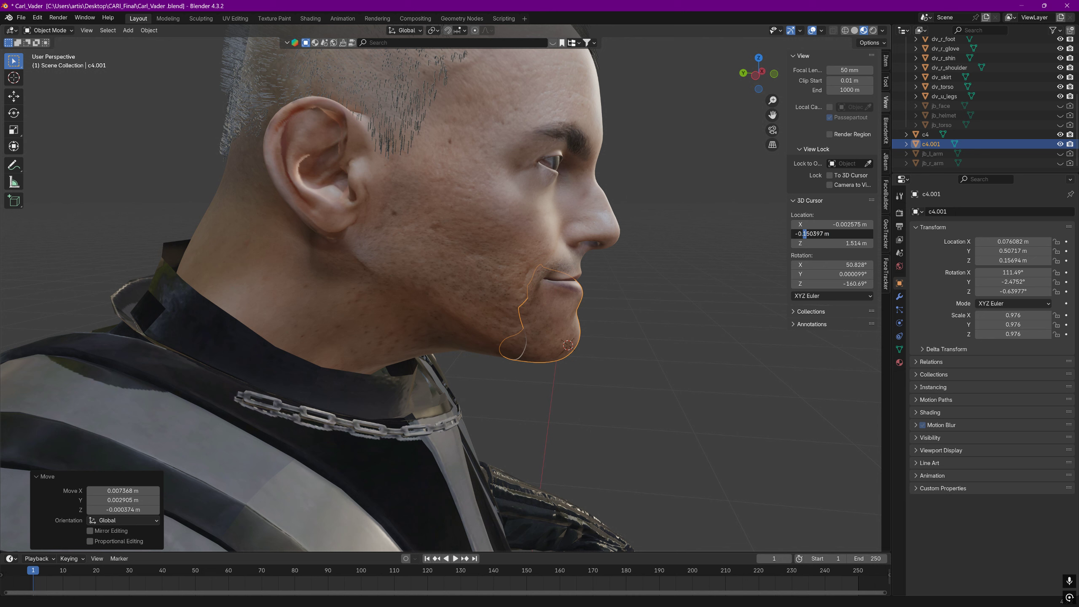
{"action": "key", "text": "Return"}
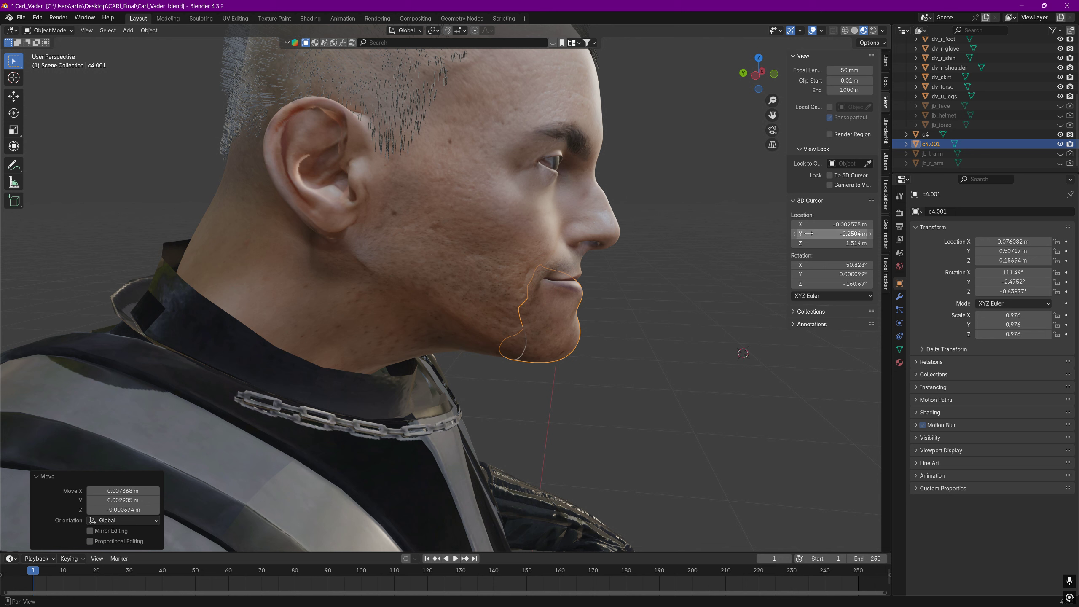
{"action": "left_click", "coordinate": [824, 233]}
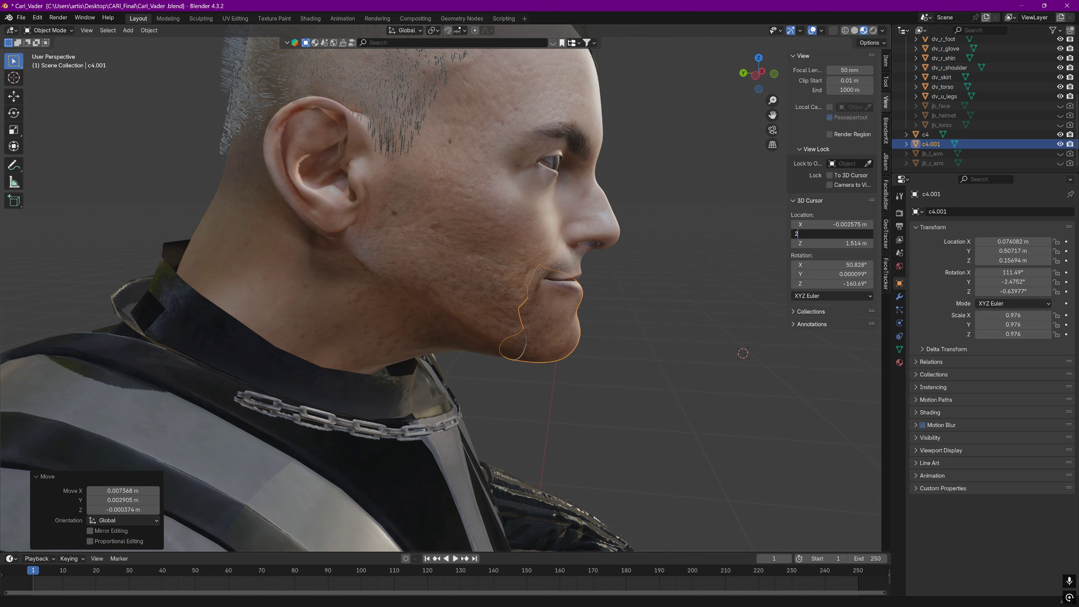